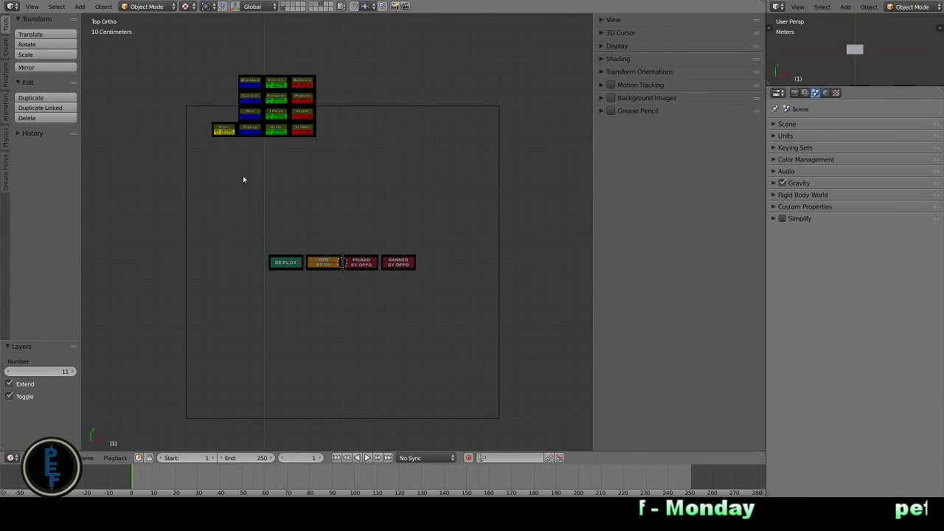
Step: Restore the hidden C_A_Mall tile and rename the button frame to Par_BTN_C_A_Mall
right_click(225, 131)
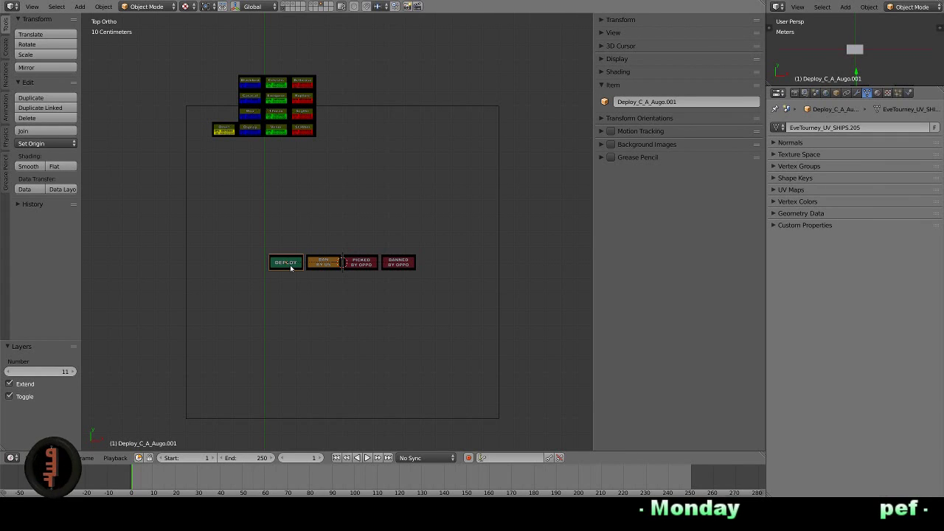
key("ctrl+z")
key("ctrl+z")
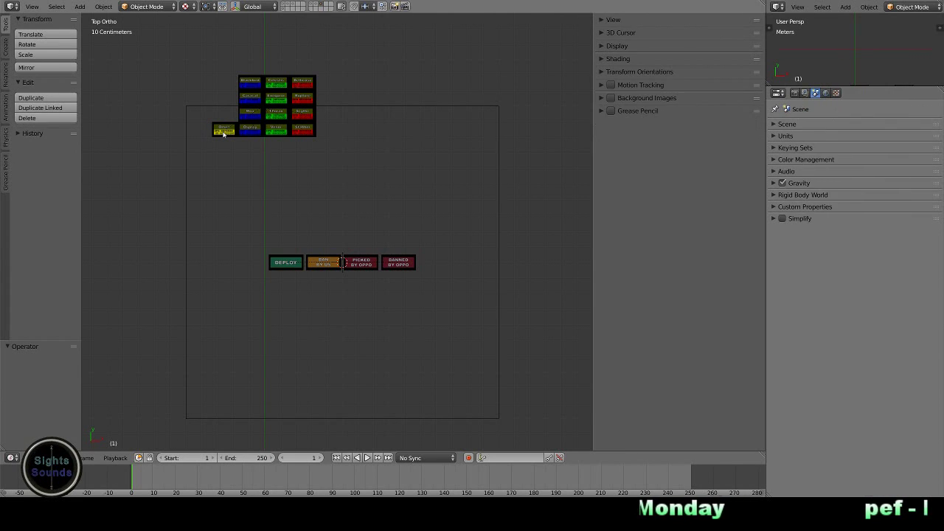
key("ctrl+z")
key("ctrl+z")
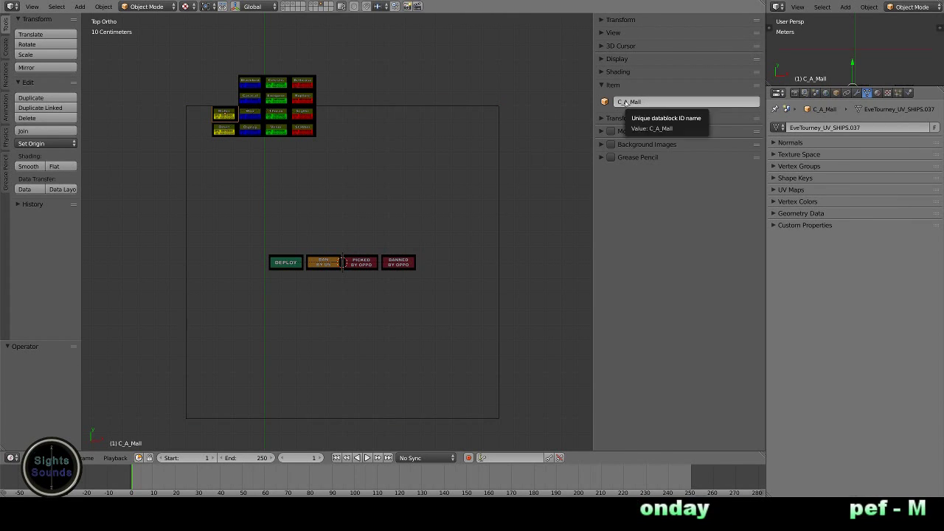
left_click(649, 101)
right_click(362, 126)
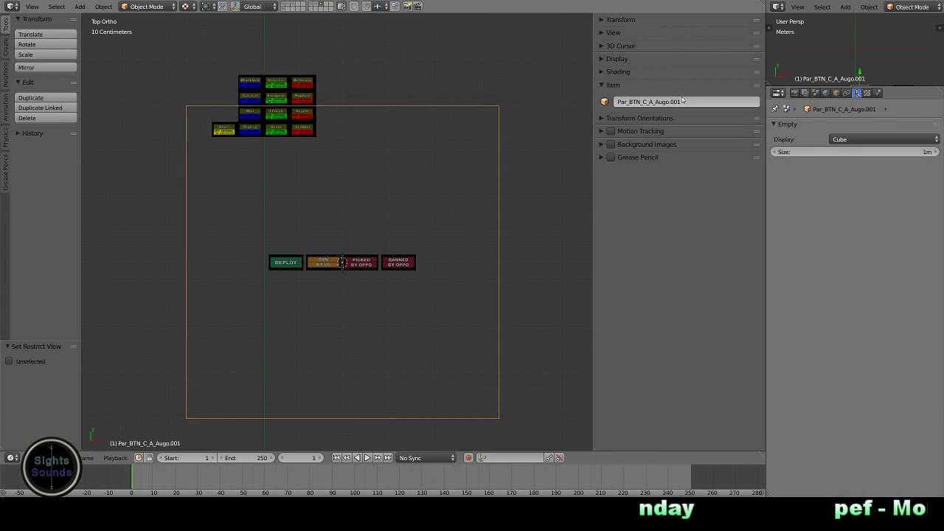
left_click(649, 101)
key("ctrl+v")
Step: Rename the DEPLOY, BAN BY US, PICKED BY OPPO and BANNED BY OPPO buttons with the C_A_Mall suffix
right_click(289, 266)
left_click(661, 103)
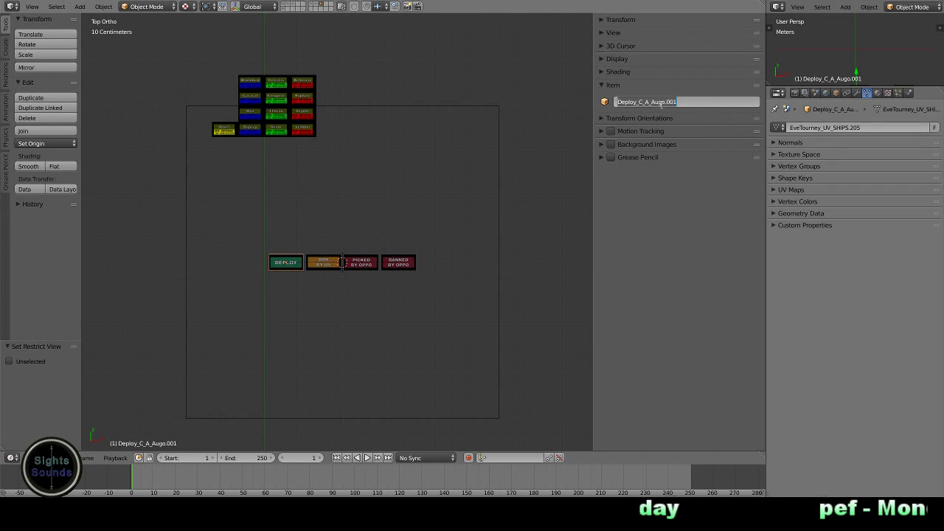
right_click(324, 262)
left_click(635, 102)
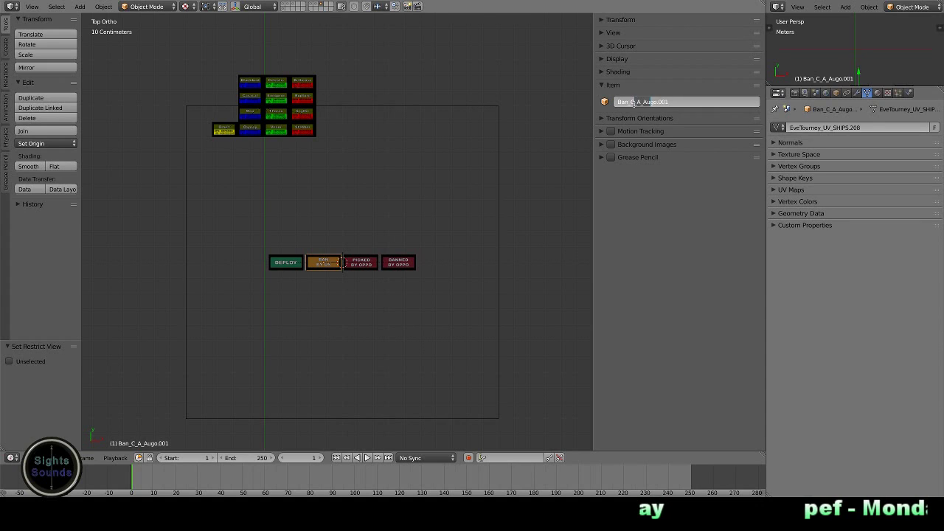
right_click(361, 262)
left_click(648, 101)
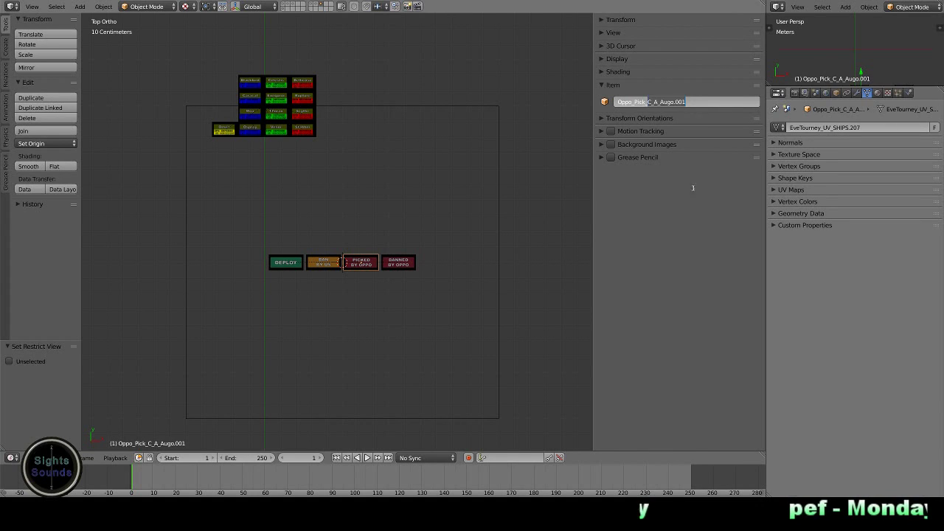
right_click(404, 264)
type("Mall")
key("Return")
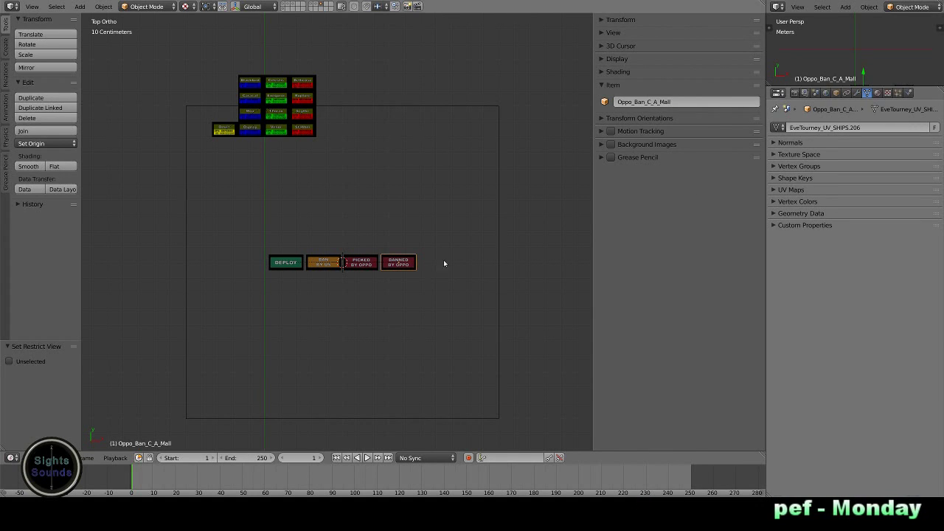
type("agx-5")
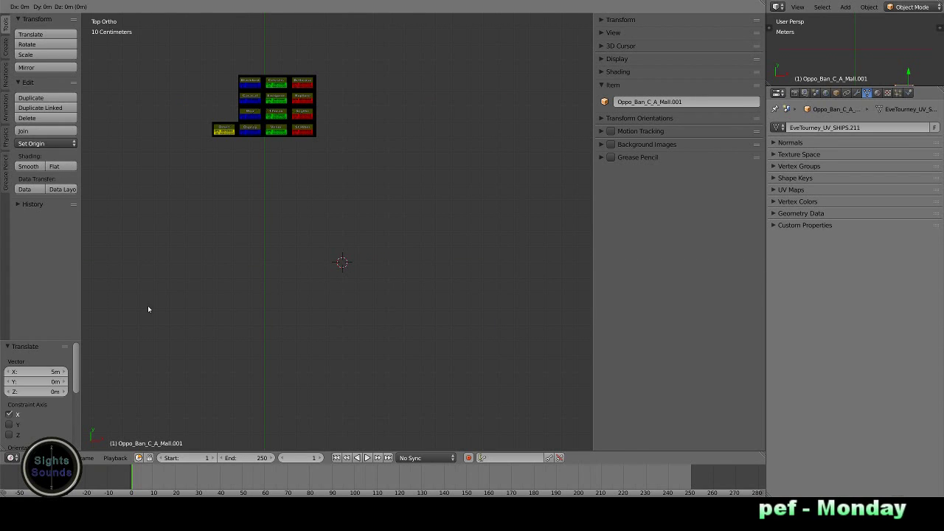
Step: Place the duplicated button set back at centre and hide the C_A_Omen tile
key("Return")
right_click(225, 133)
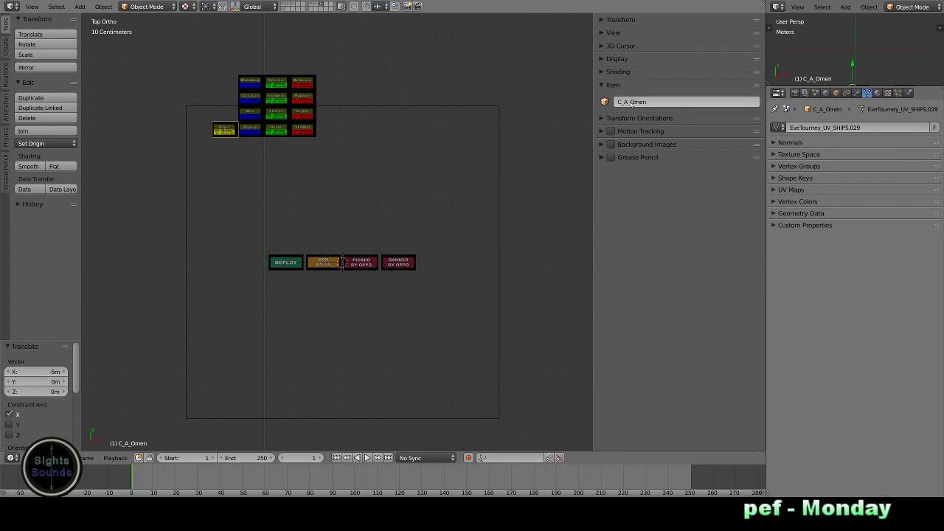
key("h")
Step: Rename the copied frame and buttons for C_A_Omen, ending with Oppo_Ban_C_A_Omen
right_click(498, 162)
left_click(653, 103)
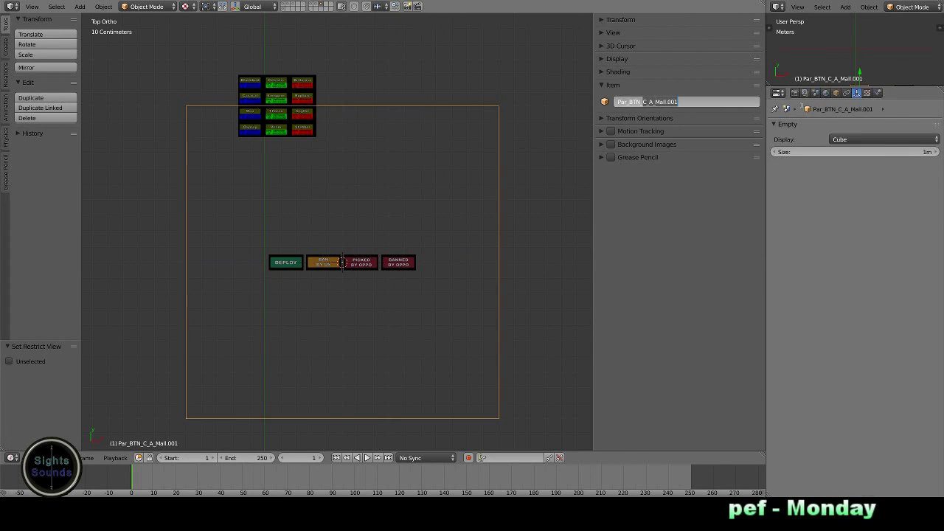
right_click(285, 262)
left_click(641, 102)
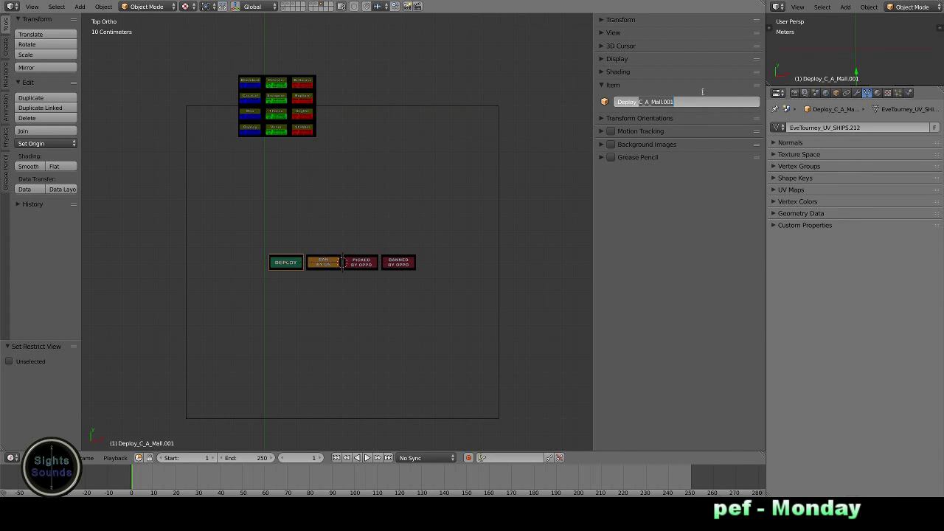
right_click(324, 262)
left_click(641, 102)
right_click(401, 262)
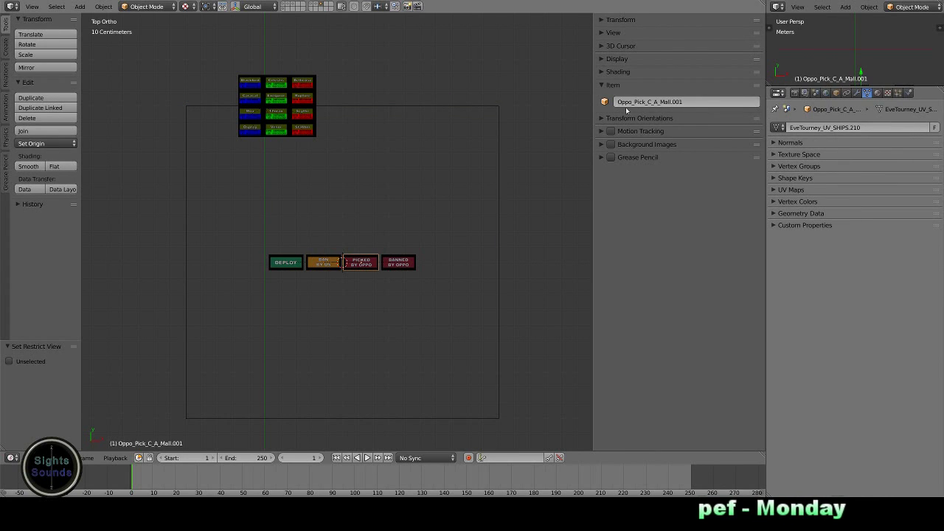
double_click(667, 102)
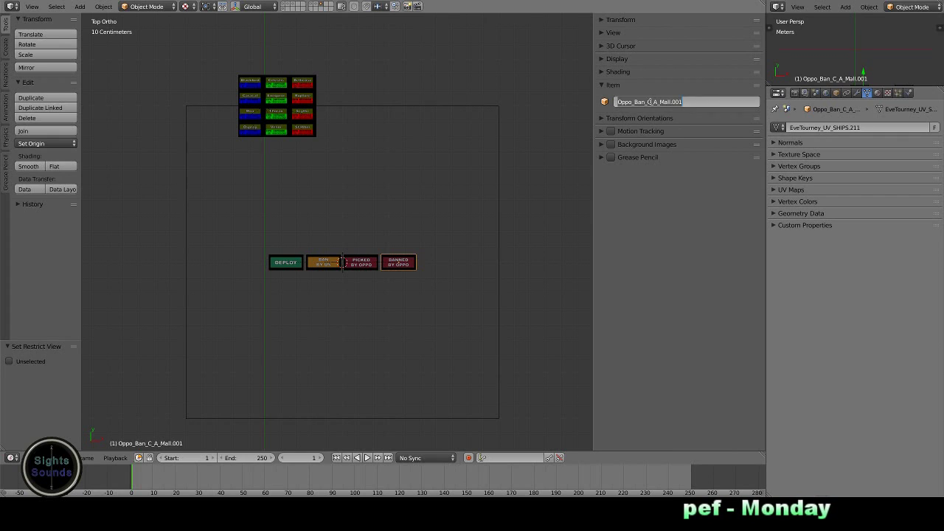
type("Omen")
key("Return")
Step: Box-select the whole button set with its frame and duplicate it
key("b")
left_click_drag(546, 239, 149, 300)
key("shift+d")
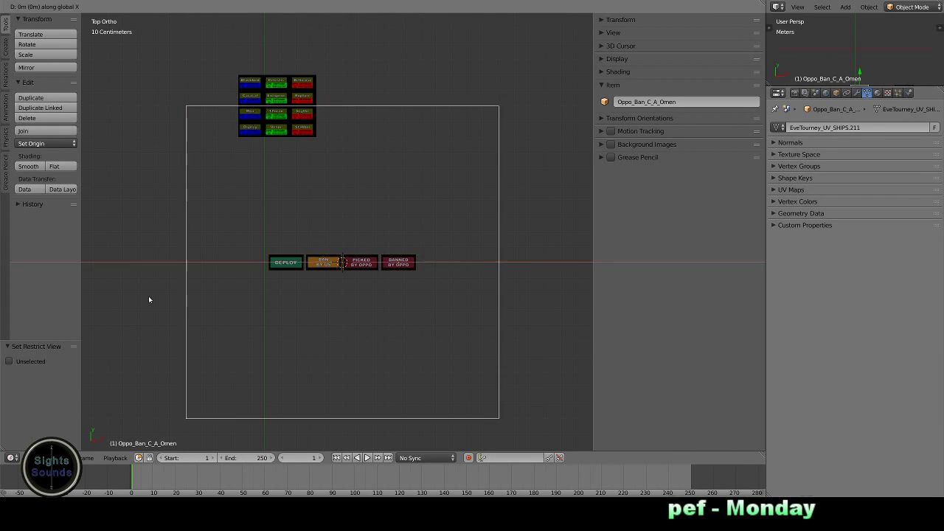
Step: Move the copy back to centre with X -5 and hide the C_C_Black tile
type("x-5")
key("Return")
right_click(251, 79)
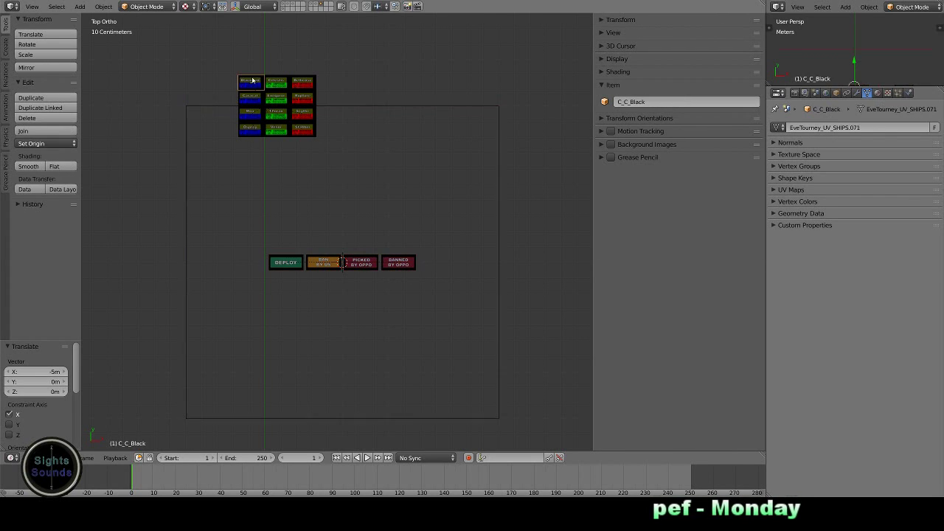
key("h")
Step: Rename the copied frame and buttons for C_C_Black, including Deploy_C_C_Black and Oppo_Ban_C_C_Black
right_click(343, 262)
right_click(377, 111, "shift")
left_click(640, 102)
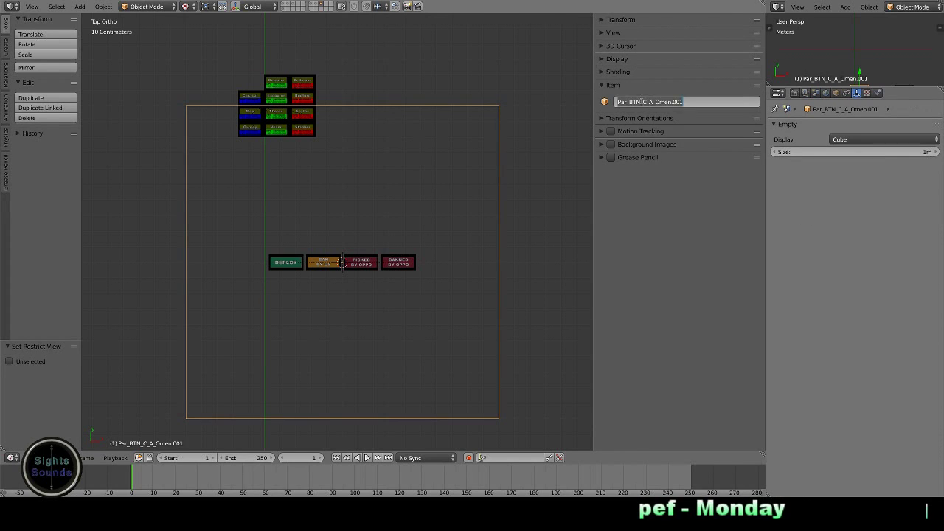
right_click(324, 262)
double_click(645, 102)
type("Ban_C_A_Omen.001")
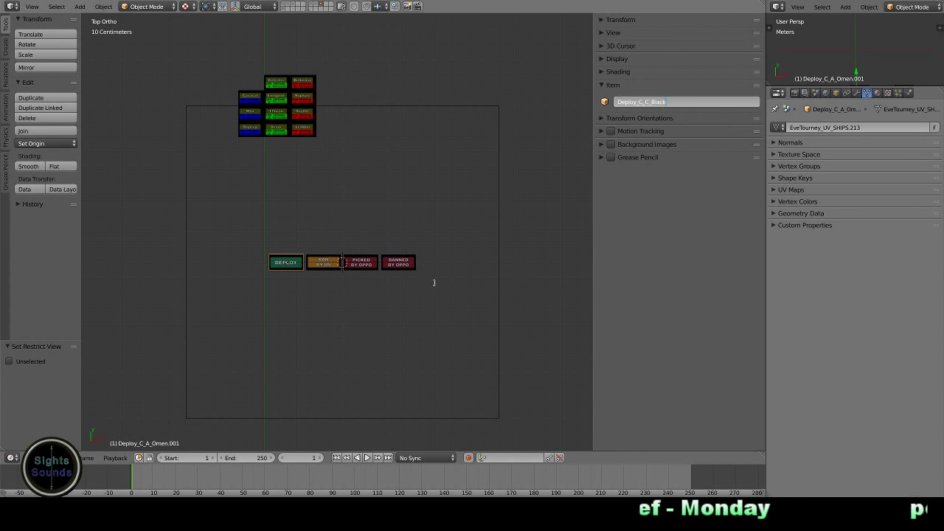
key("Return")
right_click(361, 262)
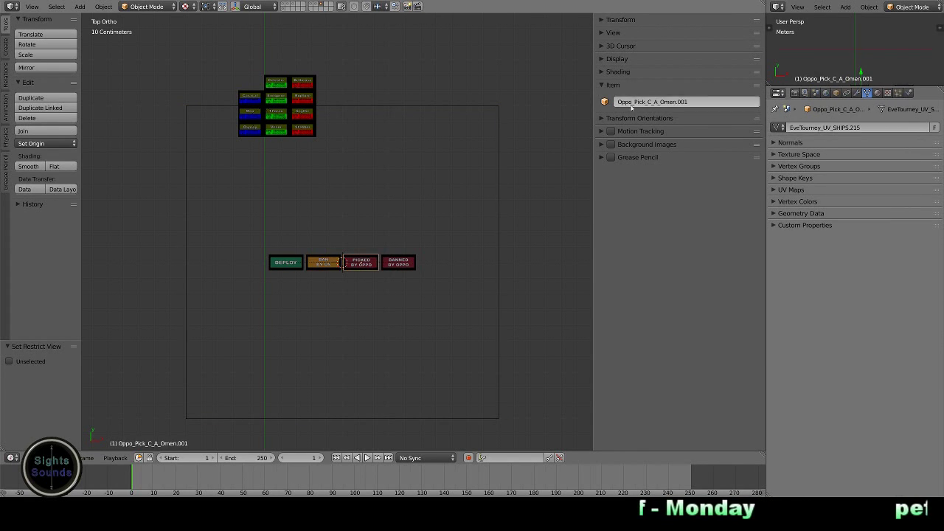
double_click(650, 102)
right_click(339, 261)
double_click(663, 103)
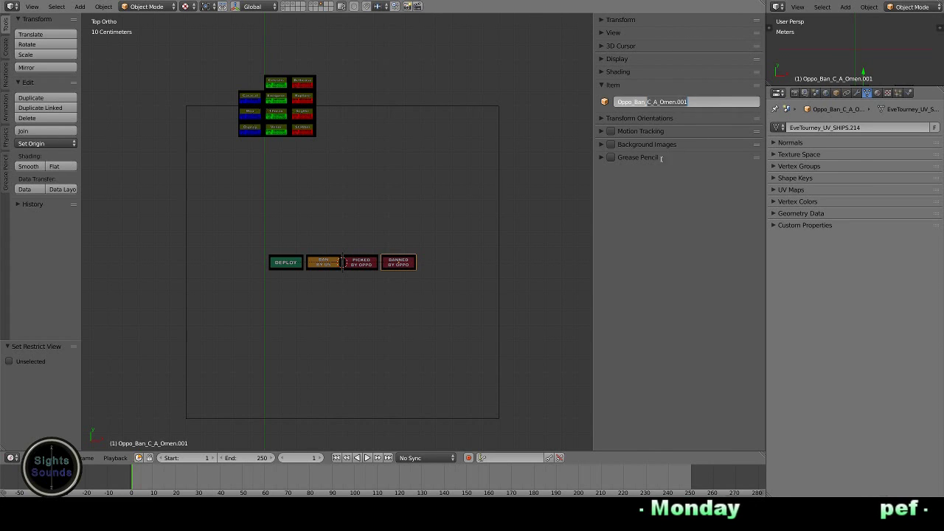
type("C_C_Black")
key("Return")
Step: Move the C_C_Black set 5 m along X and place a duplicate back at centre
key("b")
left_click_drag(495, 255, 233, 276)
key("g")
key("x")
key("5")
key("Return")
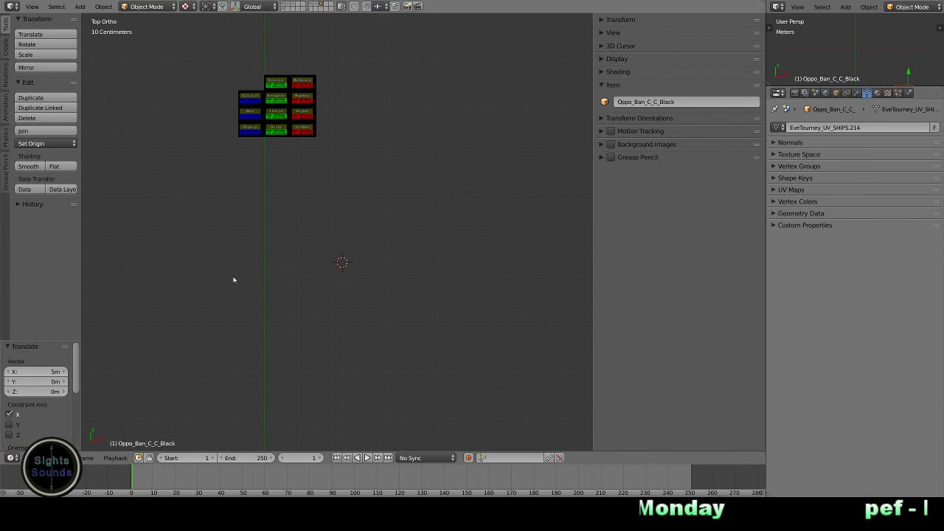
key("shift+d")
key("x")
key("minus")
key("5")
key("Return")
Step: Hide the C_C_Cara tile and rename the copy's frame and buttons, ending with Oppo_Ban_C_C_Cara
right_click(250, 96)
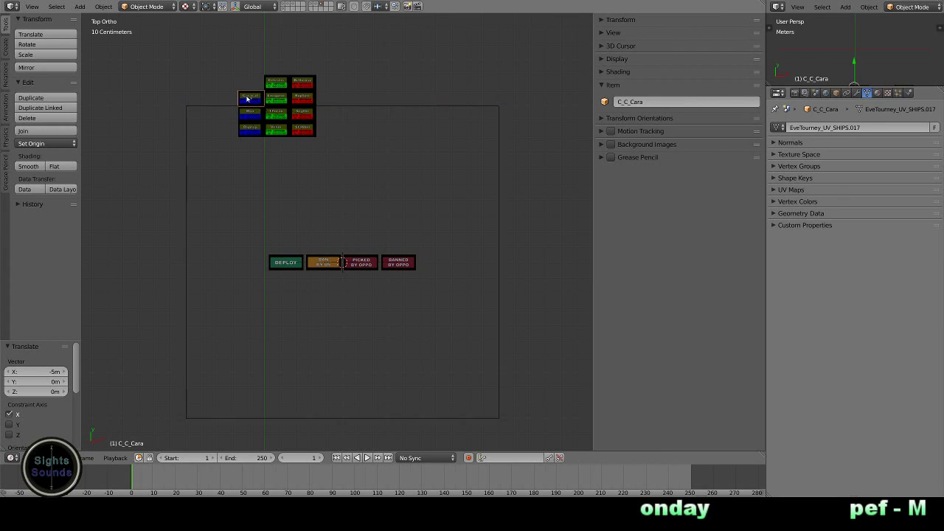
key("h")
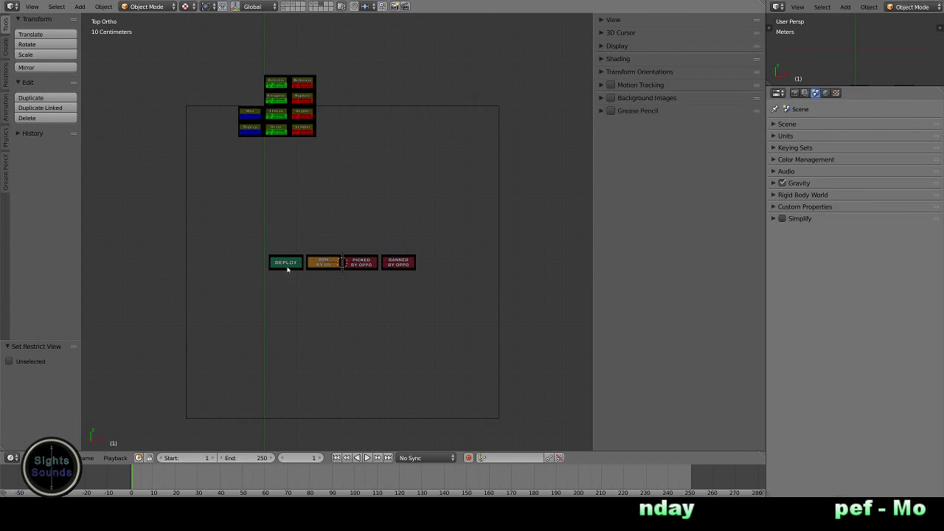
right_click(287, 264)
left_click(641, 102)
key("Return")
right_click(498, 169)
left_click(644, 102)
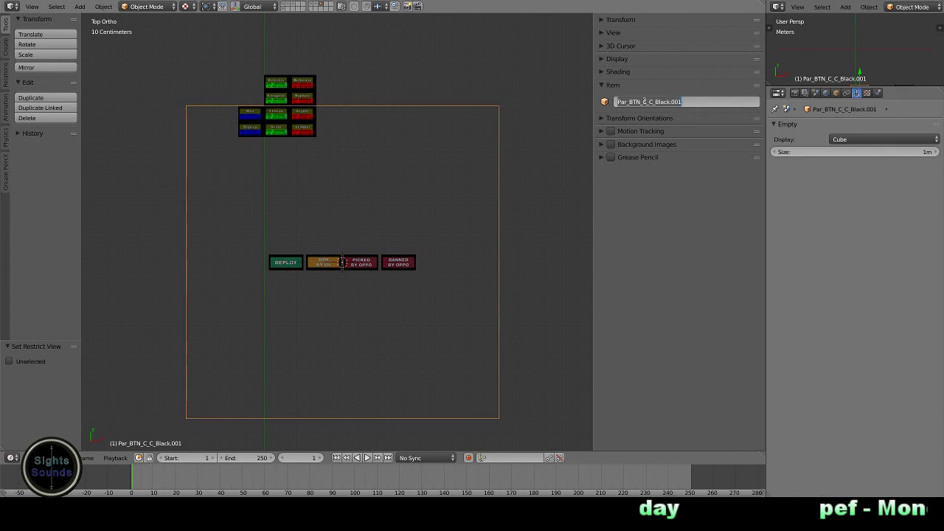
key("Return")
right_click(360, 263)
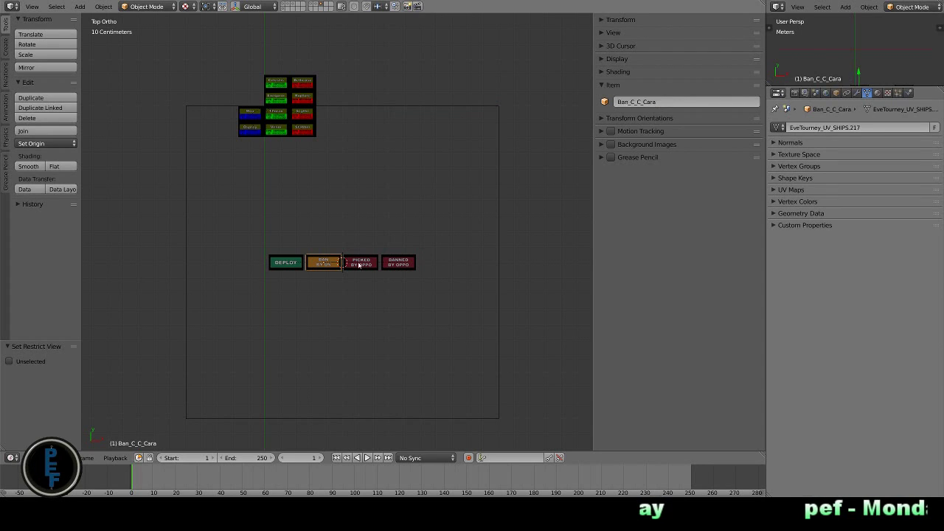
left_click(636, 102)
key("Return")
right_click(412, 264)
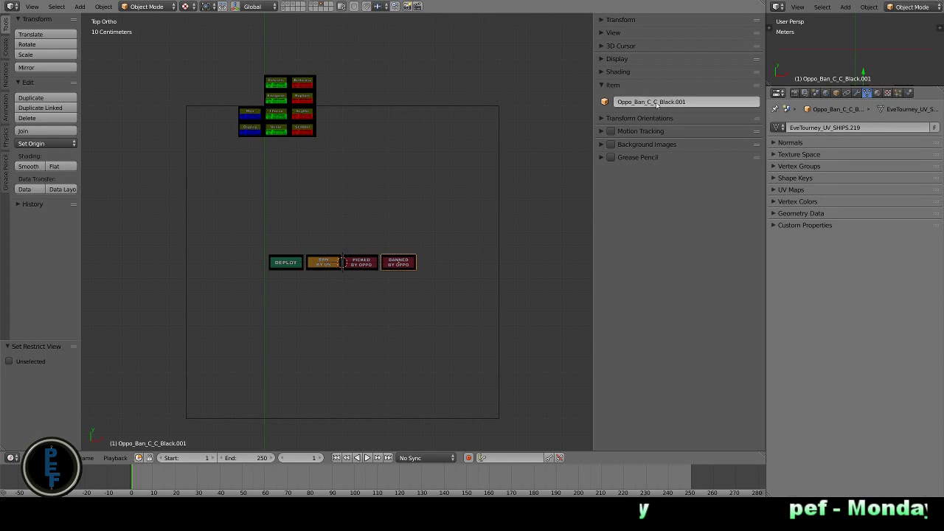
key("Return")
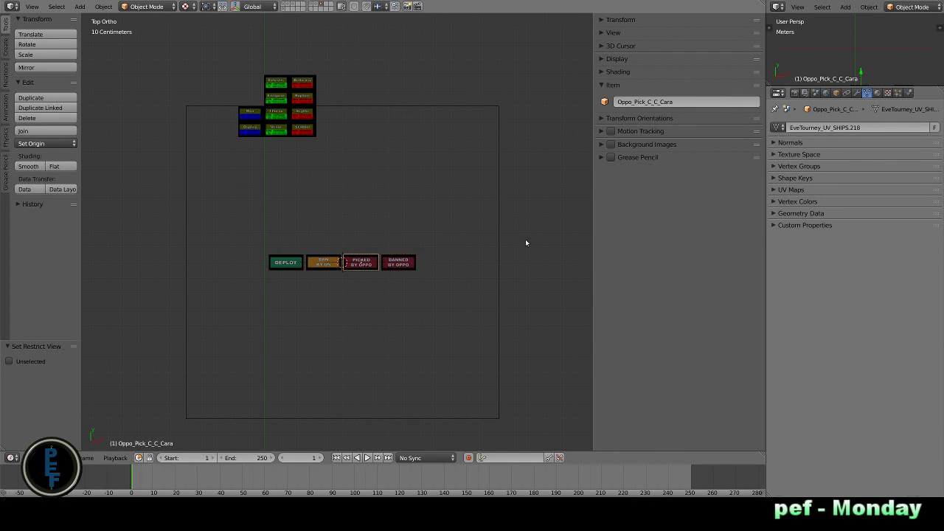
Step: Select the whole C_C_Cara button set, duplicate it along X, and pick the next ship tile
key("a")
key("a")
key("shift+d")
key("x")
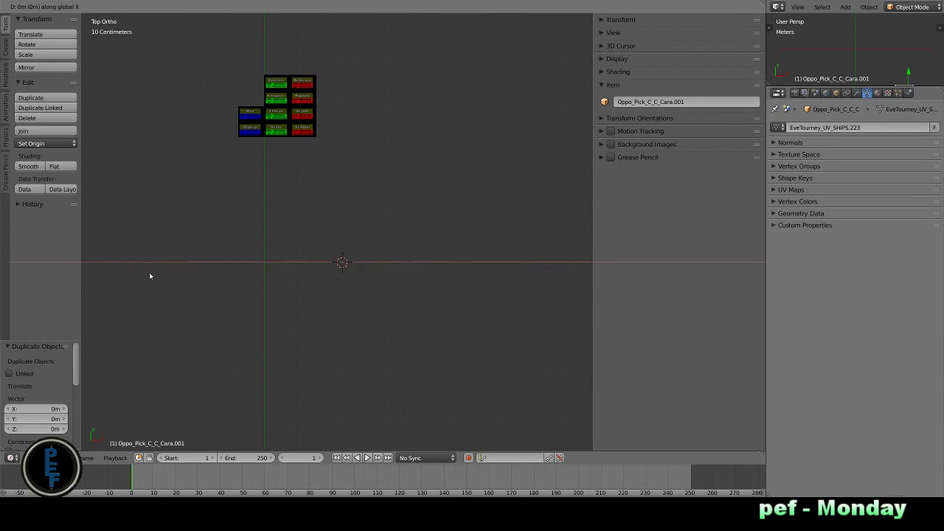
right_click(149, 272)
Step: Hide the ship tile and finish renaming the Moa set, ending with Oppo_Ban_C_C_Moa
key("h")
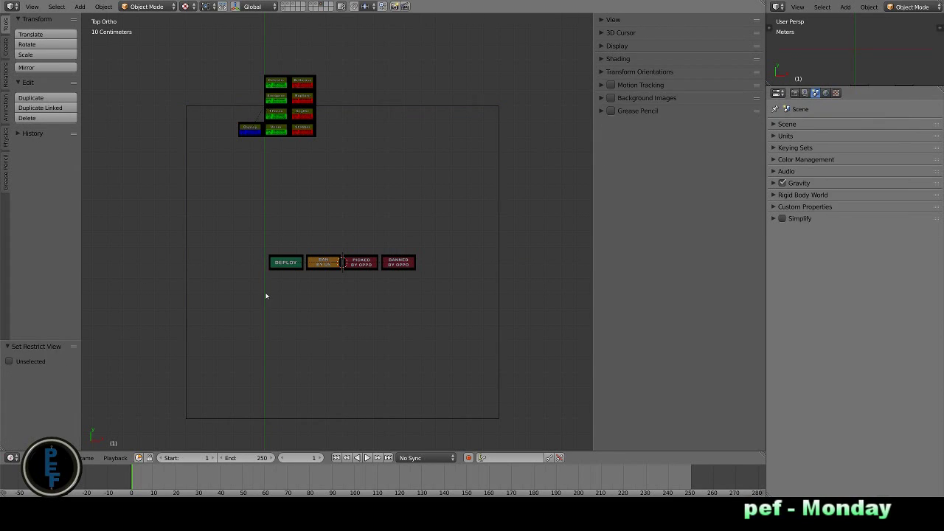
right_click(498, 177)
left_click(644, 101)
right_click(286, 263)
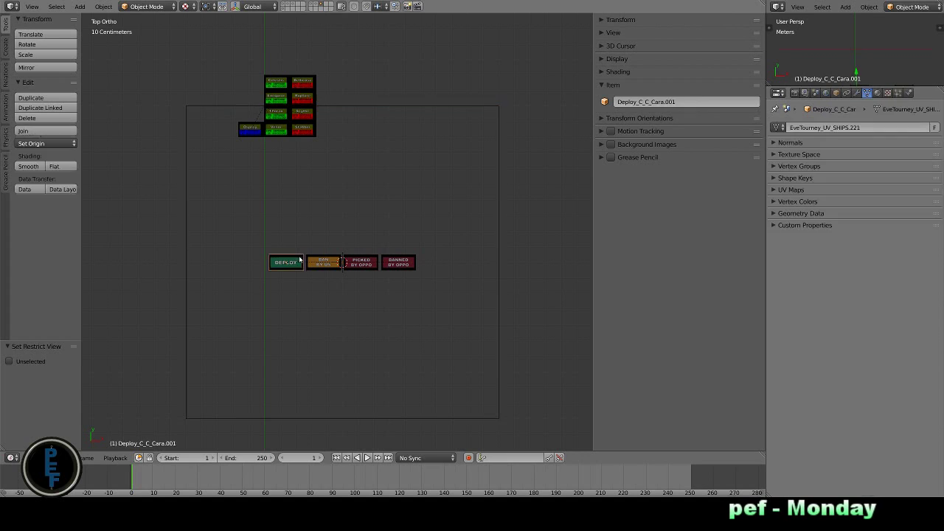
double_click(644, 101)
type("Mos")
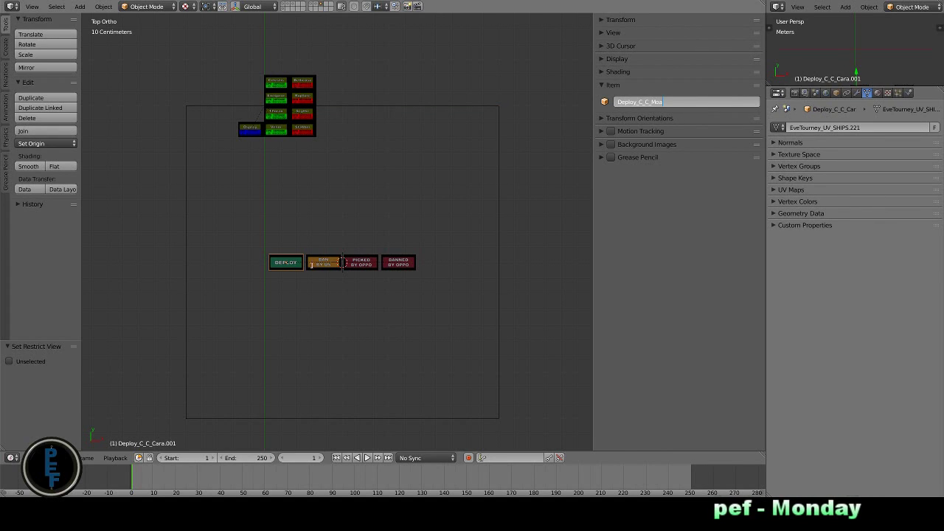
right_click(341, 262)
right_click(360, 262)
double_click(649, 101)
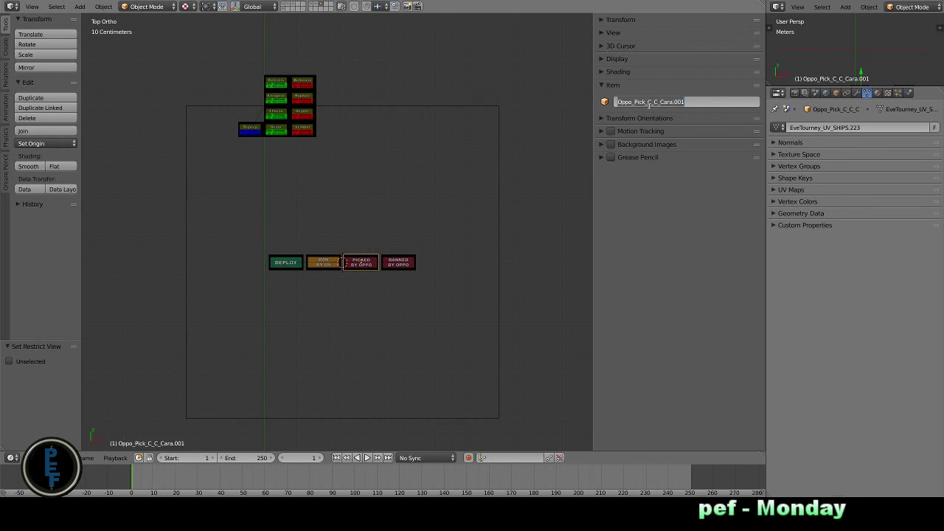
key("Escape")
right_click(398, 263)
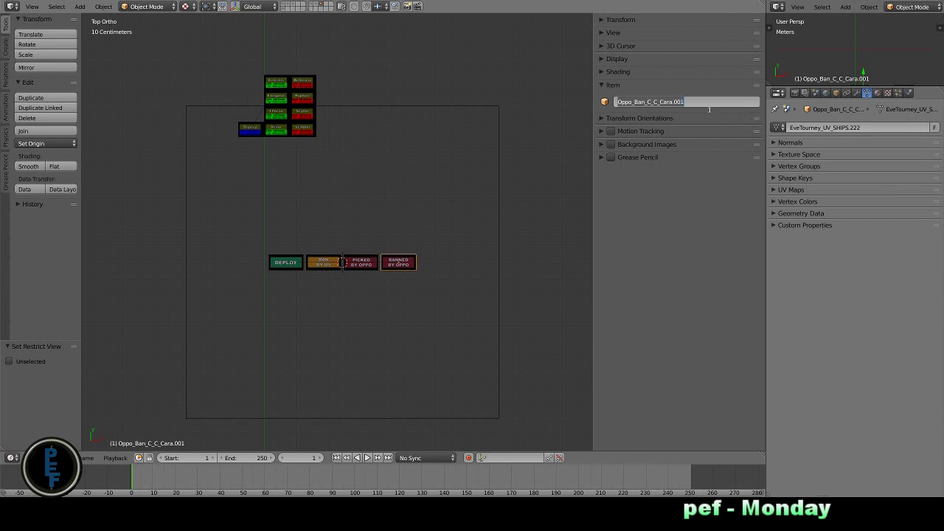
left_click(643, 102)
type("Oppo_Ban_C_C_Moa")
key("Return")
Step: Duplicate the button frame and buttons 5 m along X, then hide the finished ship tile
right_click(497, 265)
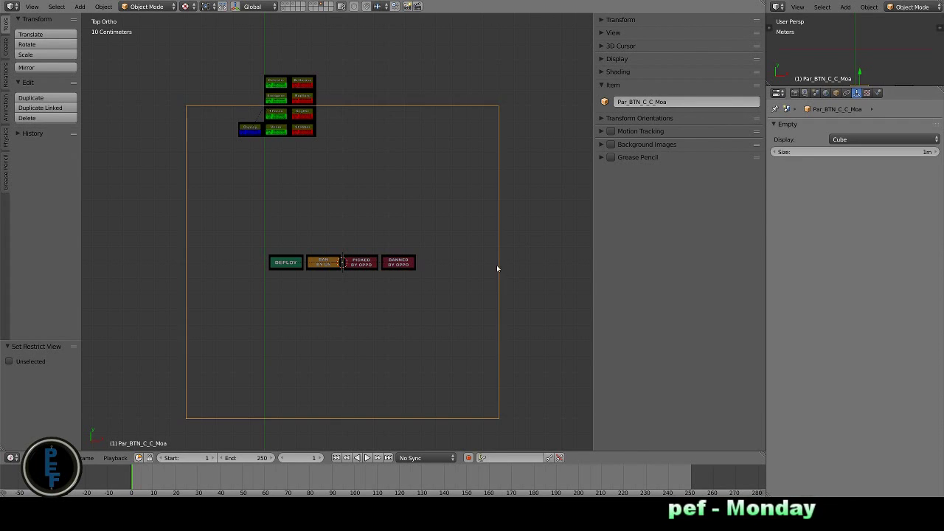
key("shift+d")
type("x-5")
key("Return")
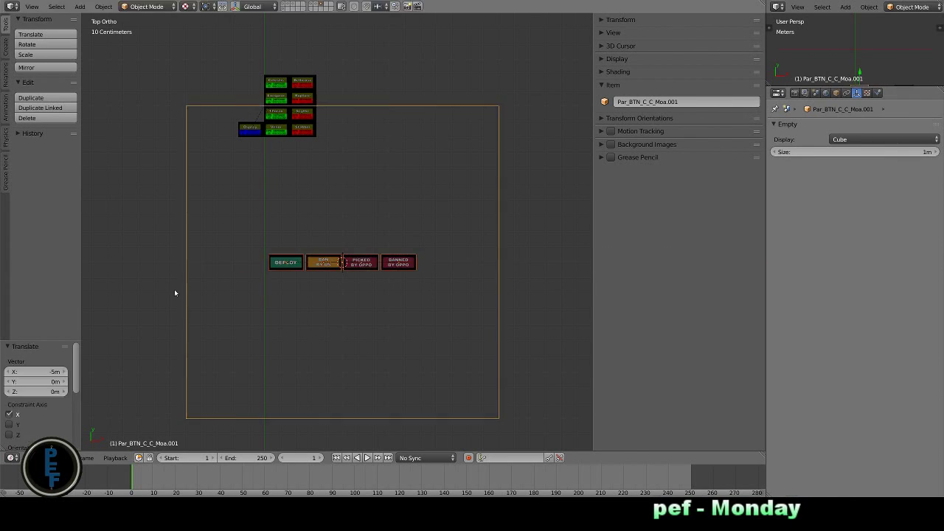
right_click(261, 130)
key("h")
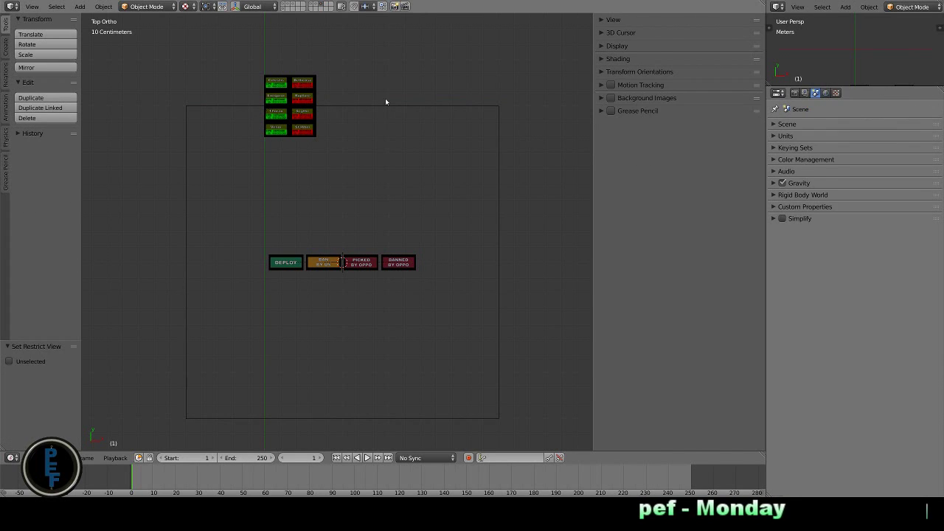
Step: Rename the copied frame and buttons for Osprey, ending with Oppo_Ban_C_C_Osprey
right_click(385, 105)
left_click(651, 102)
left_click_drag(648, 102, 701, 105)
right_click(286, 262)
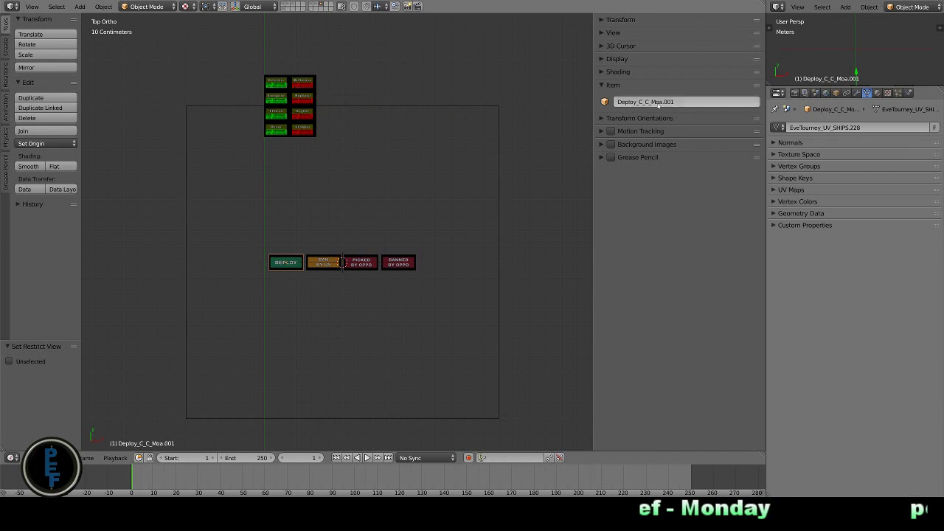
left_click(655, 102)
left_click_drag(617, 101, 655, 101)
right_click(340, 258)
left_click(646, 102)
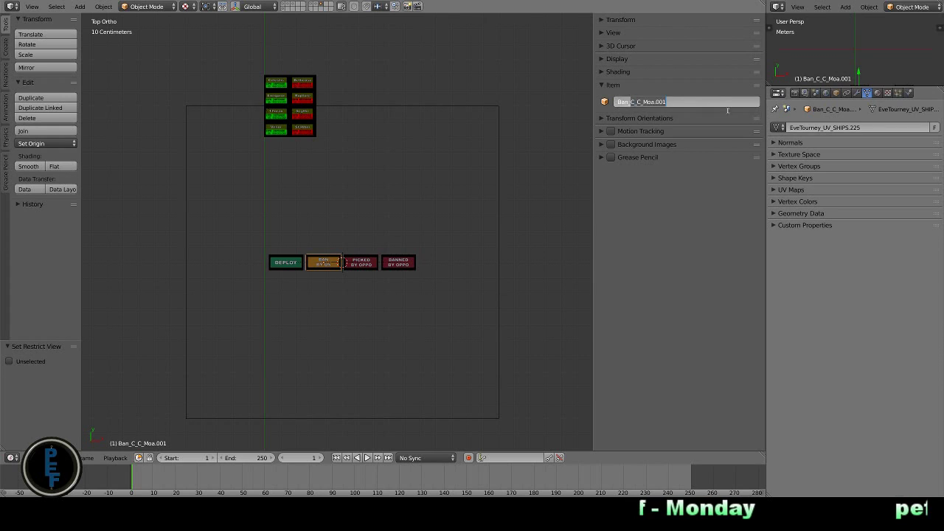
right_click(360, 263)
left_click(648, 102)
type("Oppo_Pick_C_C_Osprey")
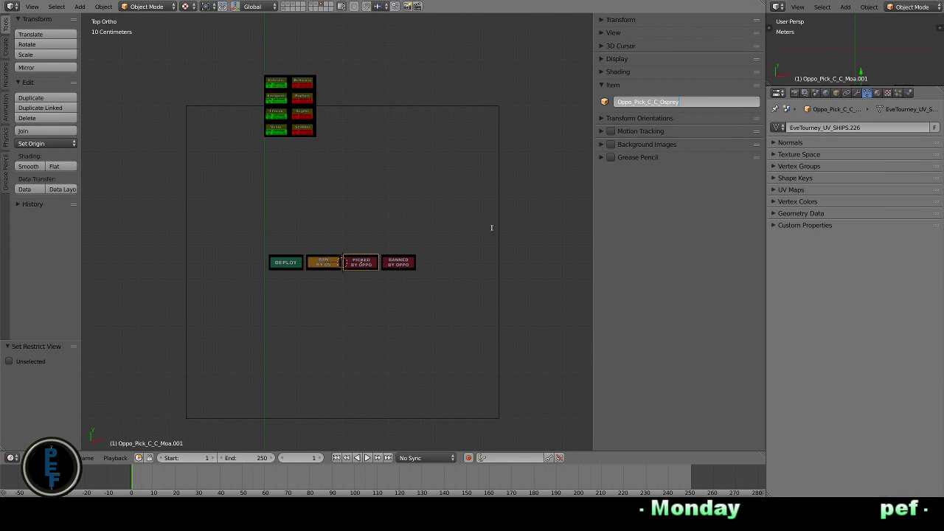
key("Return")
right_click(398, 263)
left_click(649, 101)
type("Osprey")
key("Return")
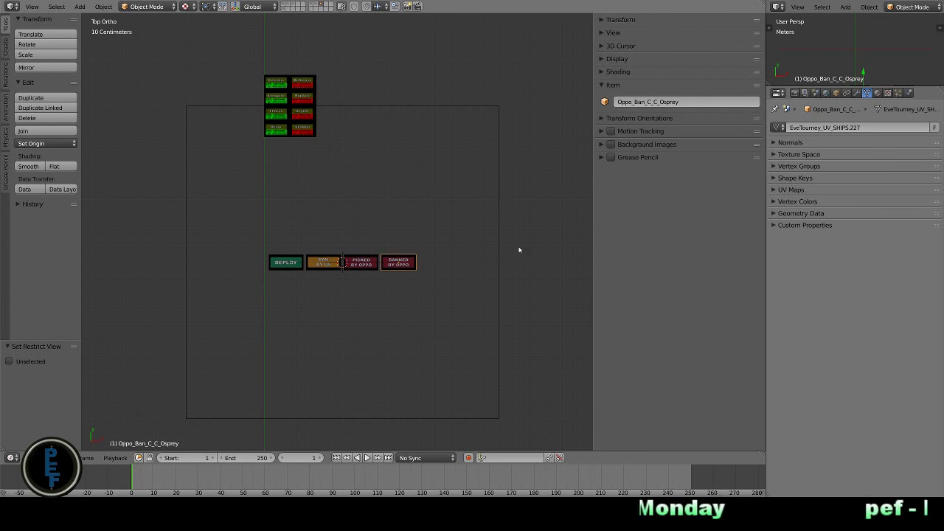
Step: Move the button set 5 m along X and back -5 m, then hide the C_G_Cele tile
right_click(224, 278)
key("g")
key("x")
key("5")
key("Return")
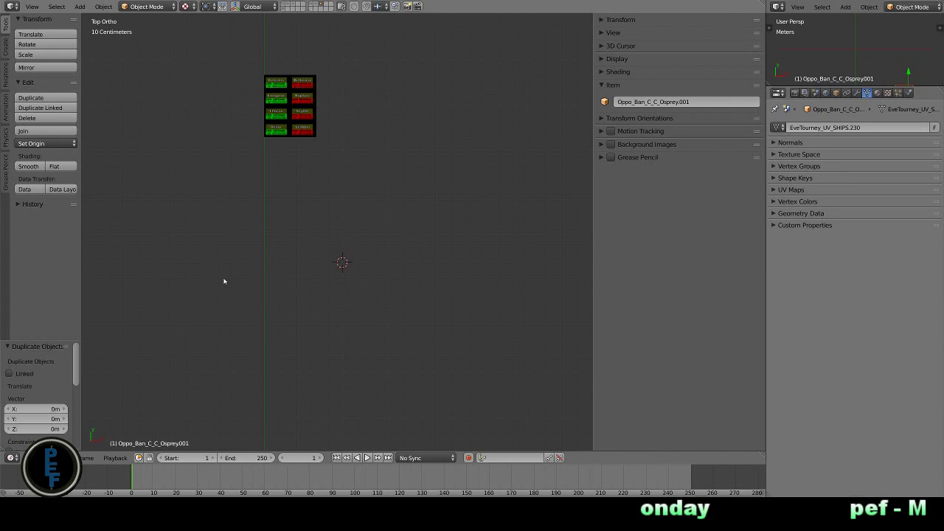
key("g")
key("x")
key("minus")
key("5")
key("Return")
right_click(279, 85)
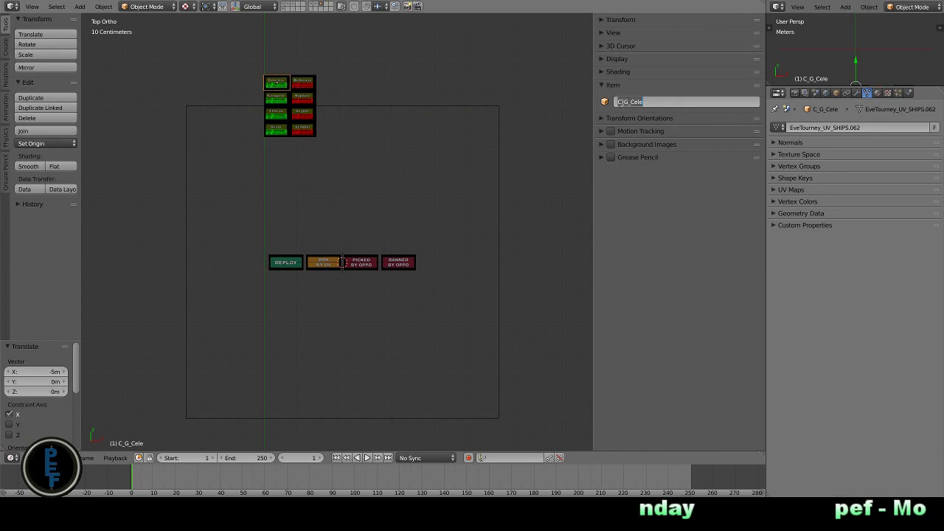
key("h")
Step: Rename the frame and buttons for Cele, ending with Oppo_Ban_C_G_Cele
right_click(492, 112)
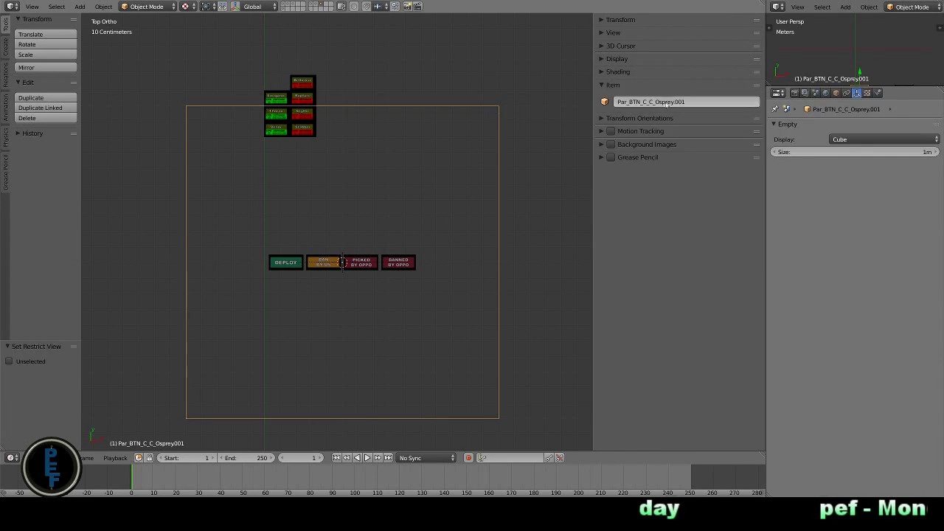
left_click(650, 102)
right_click(279, 263)
left_click(647, 102)
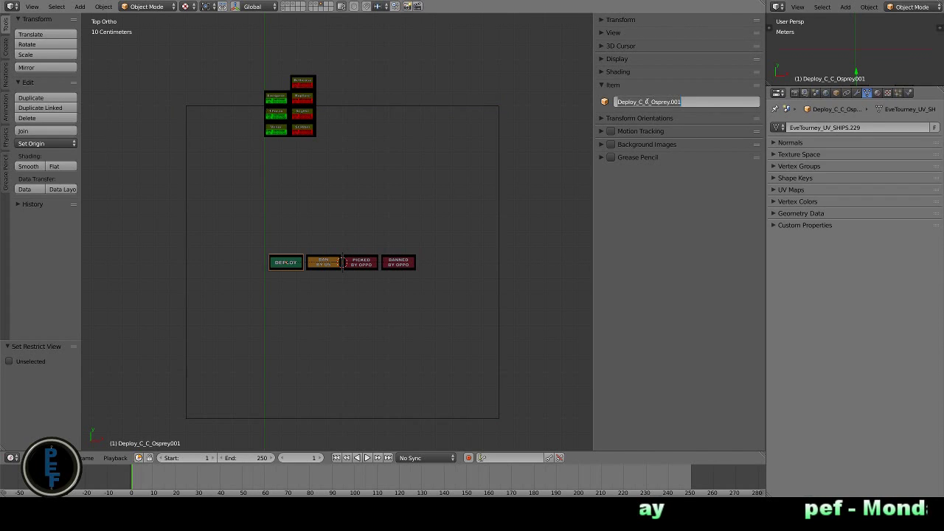
right_click(324, 262)
double_click(626, 102)
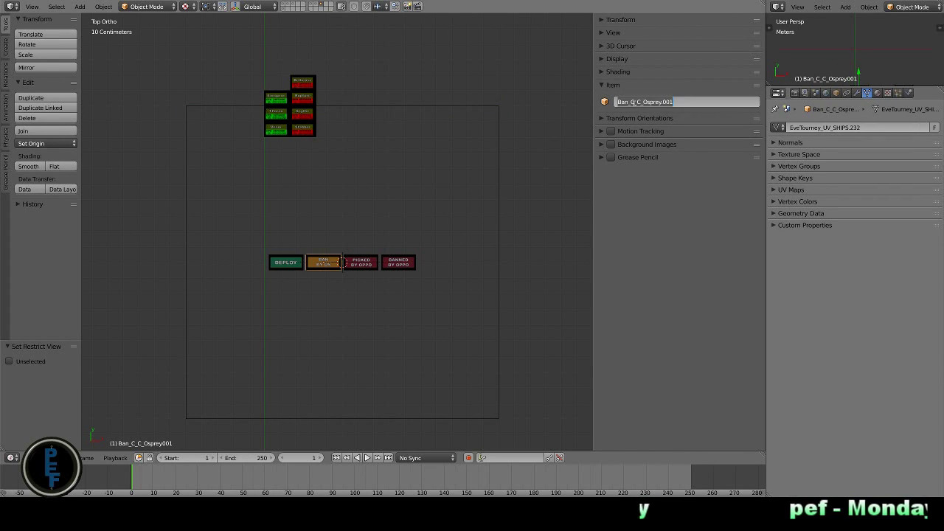
right_click(398, 263)
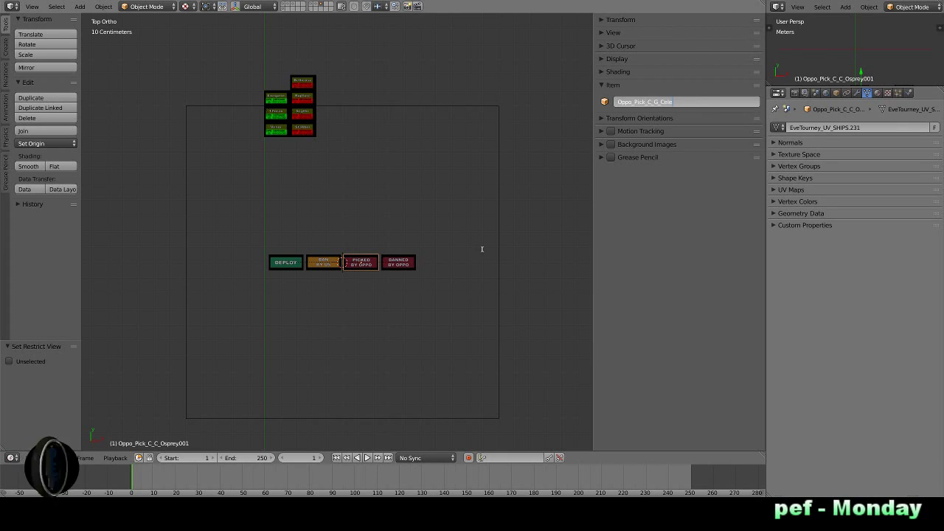
left_click(745, 101)
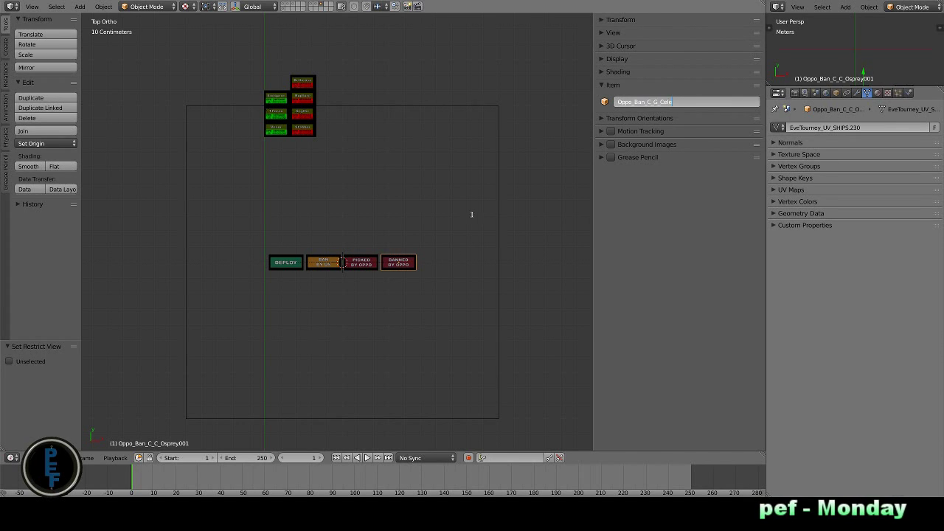
key("Return")
Step: Move the whole button set 5 m along X and back -5 m, then hide the C_G_Exeq tile
left_click_drag(526, 251, 220, 286)
key("g")
key("x")
key("5")
key("Return")
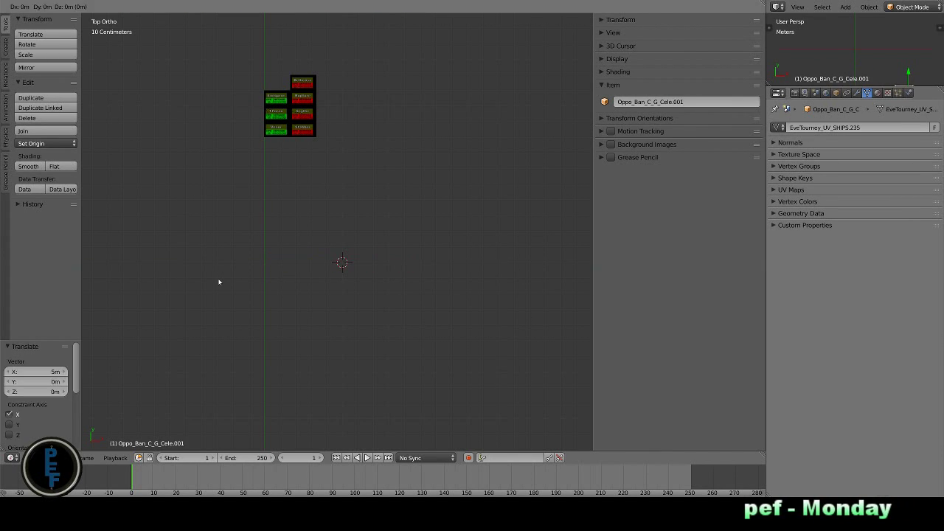
type("x-5")
key("Return")
right_click(276, 98)
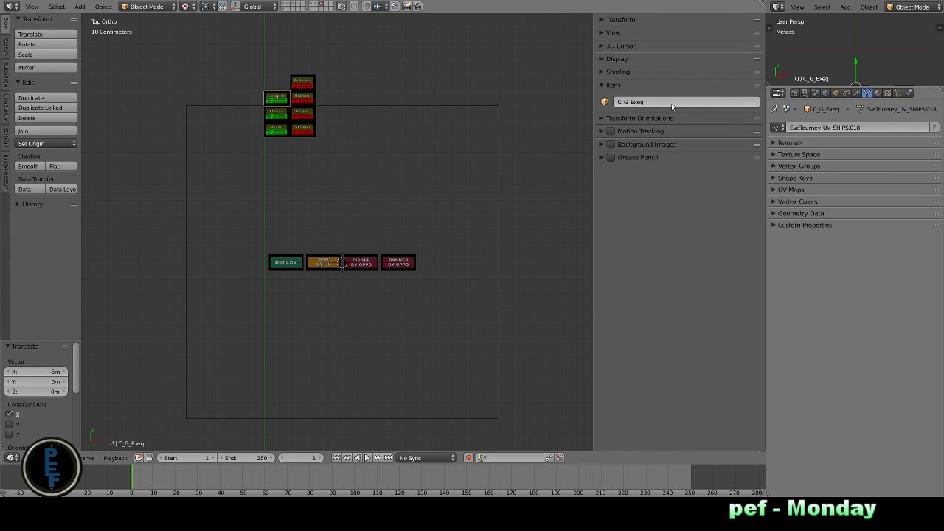
key("h")
Step: Rename the Deploy, Ban, Picked By Oppo and Banned By Oppo buttons for Exeq
right_click(285, 263)
left_click(644, 102)
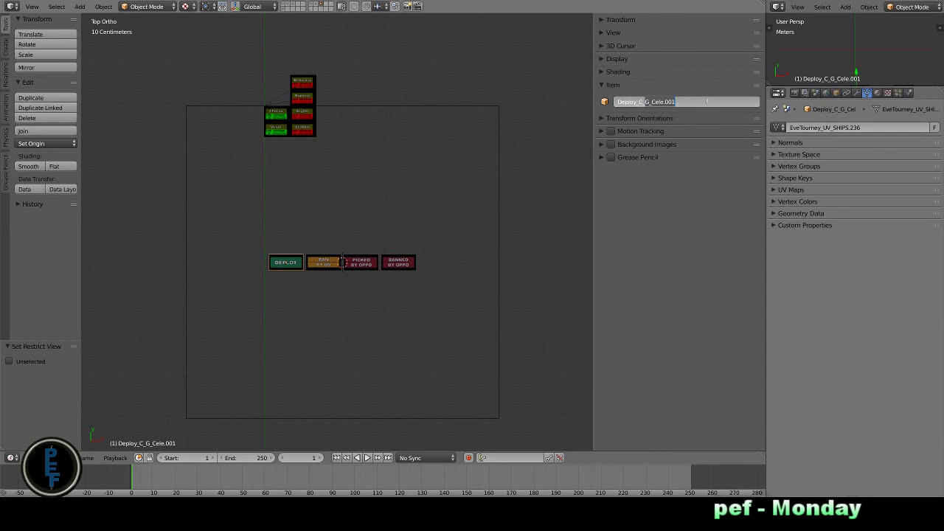
right_click(341, 262)
left_click(646, 101)
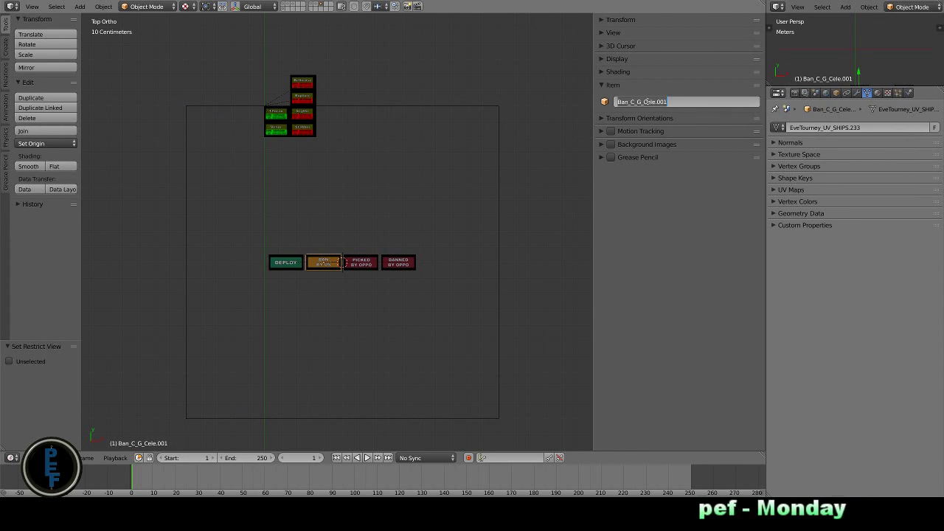
right_click(370, 266)
left_click(646, 102)
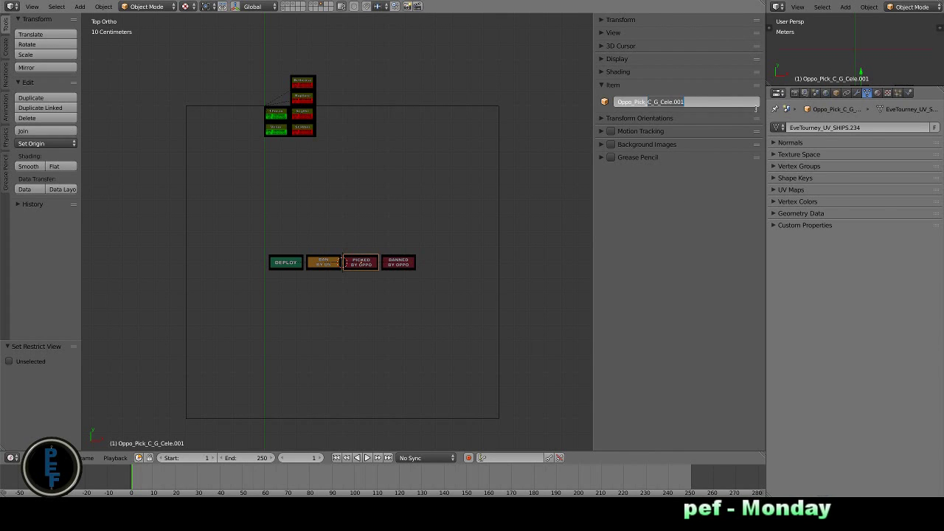
right_click(392, 267)
left_click(635, 101)
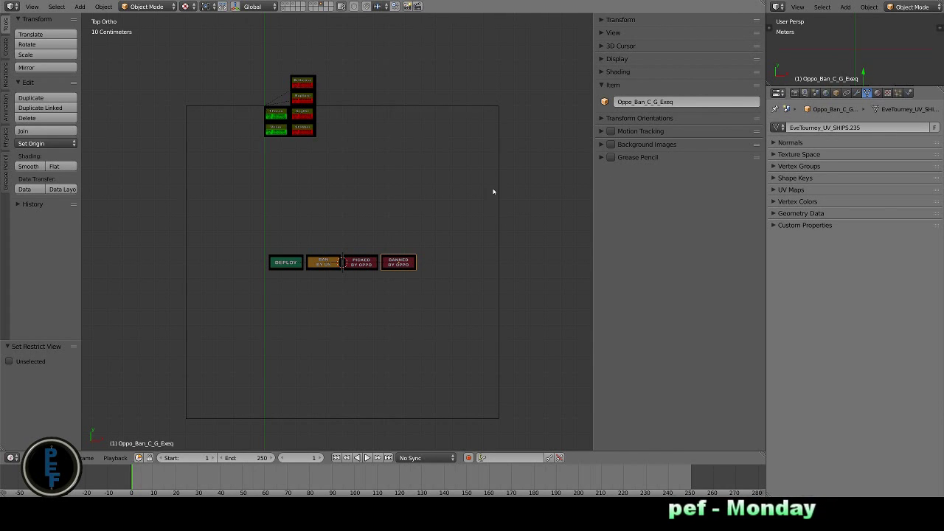
key("b")
Step: Duplicate the whole button row and frame -5 m along X and hide the finished tile
left_click_drag(521, 247, 435, 269)
key("ctrl+z")
key("b")
left_click_drag(518, 249, 170, 280)
key("shift+d")
type("-5x")
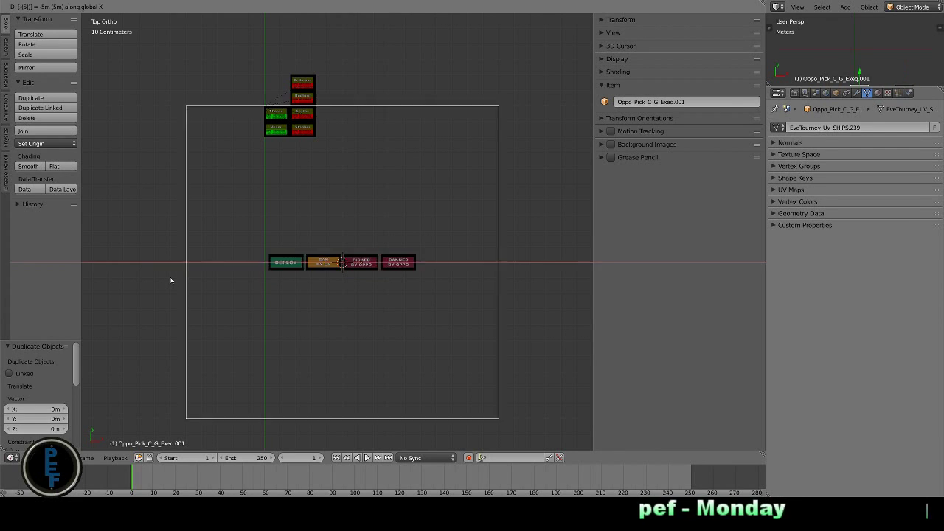
key("Return")
key("h")
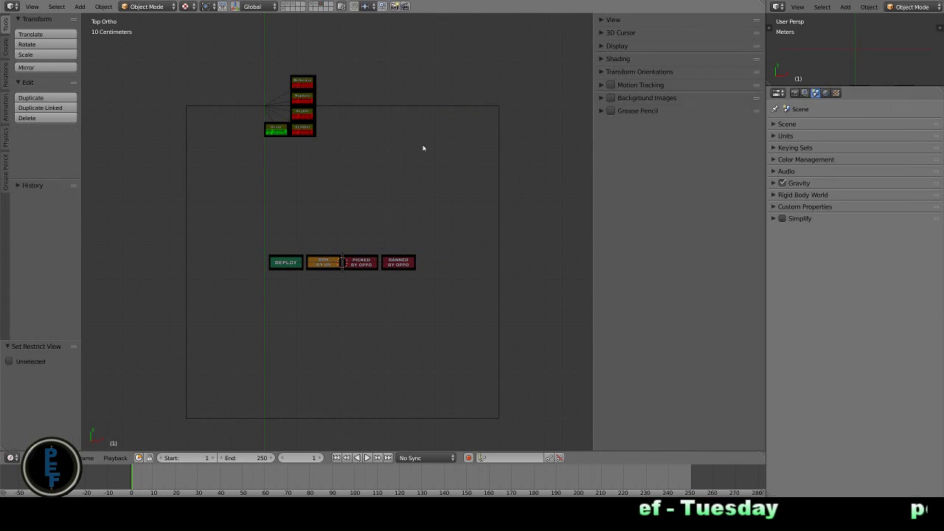
Step: Rename the Thor frame and buttons, ending with Oppo_Ban_C_G_Thor
right_click(499, 162)
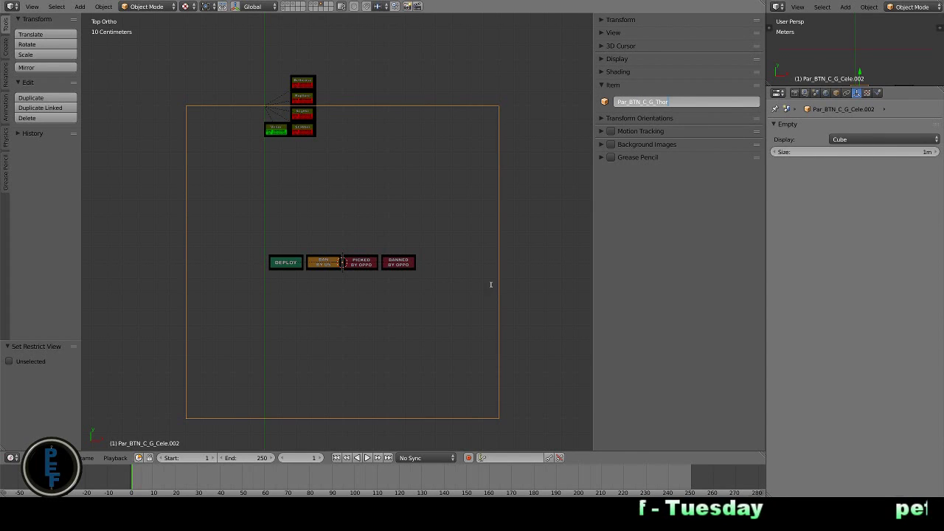
right_click(292, 257)
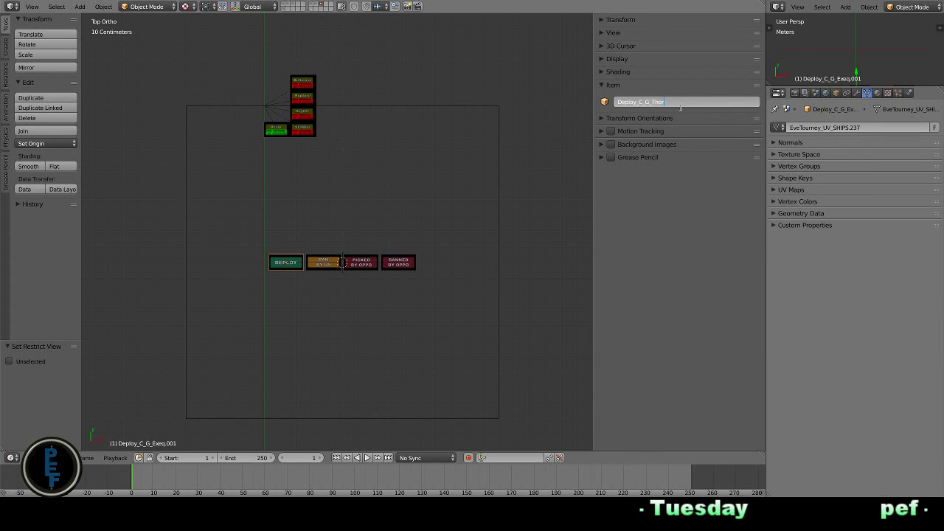
right_click(318, 271)
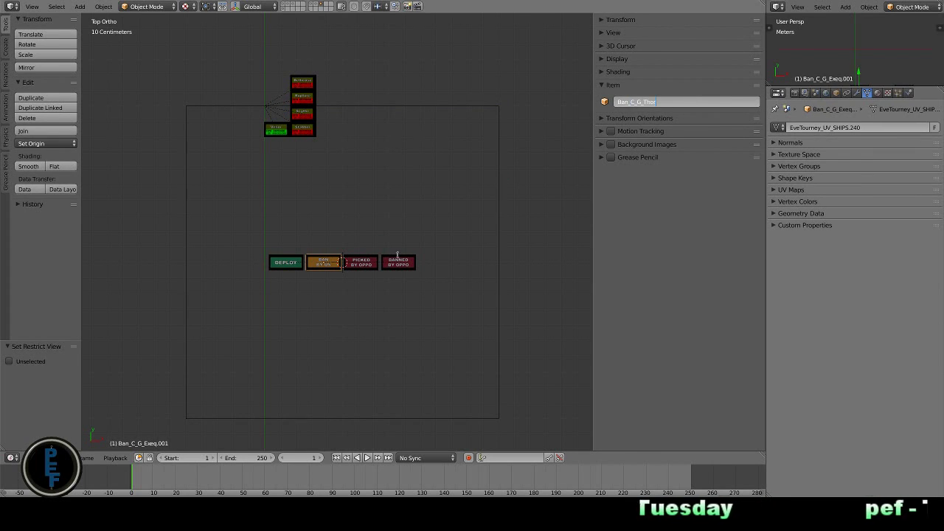
right_click(361, 263)
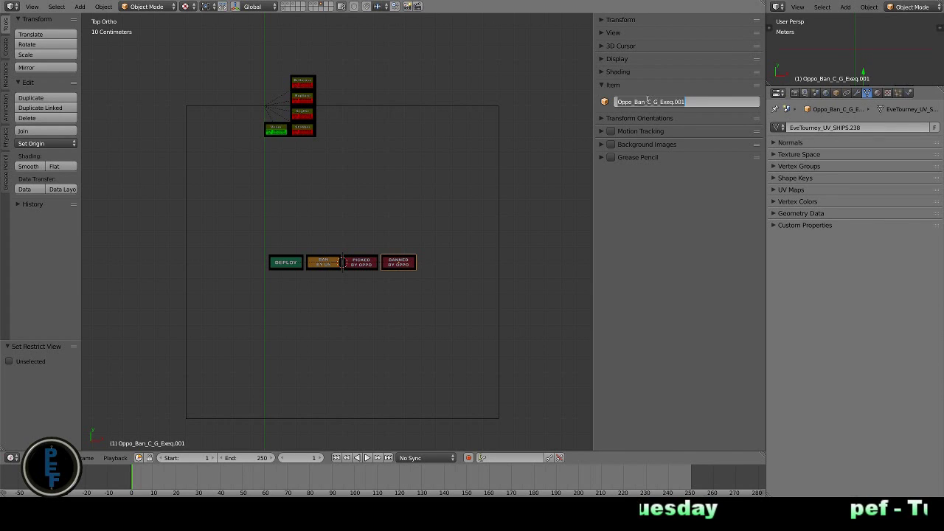
type("Oppo_Ban_C_G_Thor")
key("Return")
Step: Select the whole Thor set and move it 5 m along X out of view
key("a")
key("g")
key("x")
key("5")
key("Return")
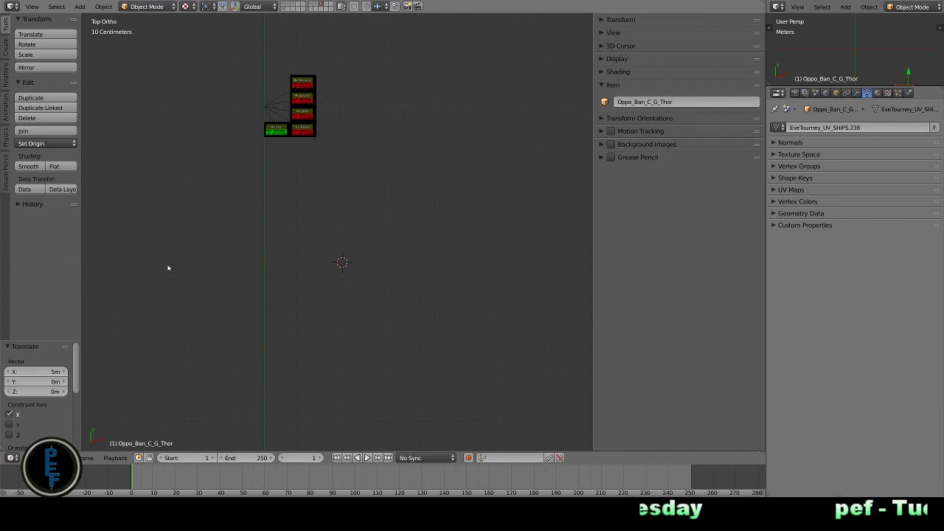
Step: Bring a copy of the button set back -5 m along X and hide the Vexor tile
key("g")
key("x")
key("minus")
key("5")
key("Return")
right_click(277, 129)
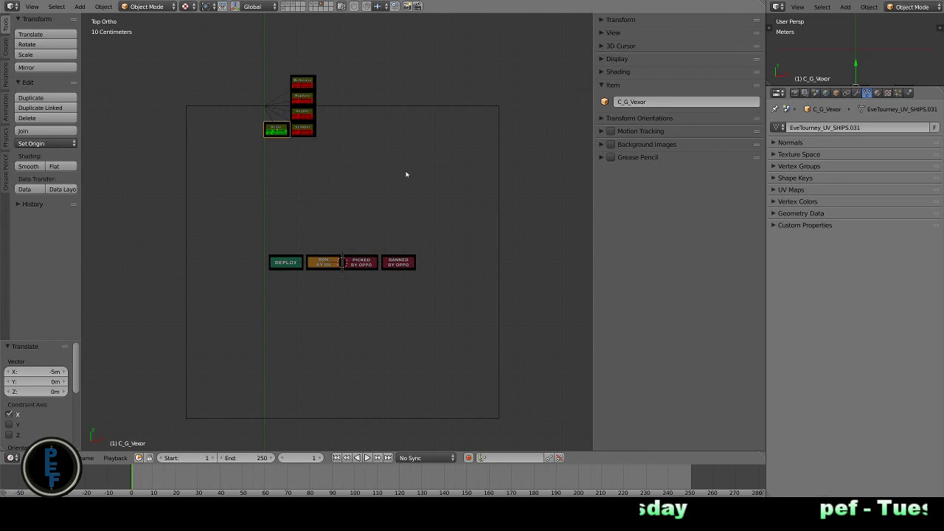
key("h")
Step: Rename the Vexor frame and Deploy button, plus the Oppo_Pick and Oppo_Ban buttons
right_click(286, 262)
double_click(639, 102)
right_click(499, 164)
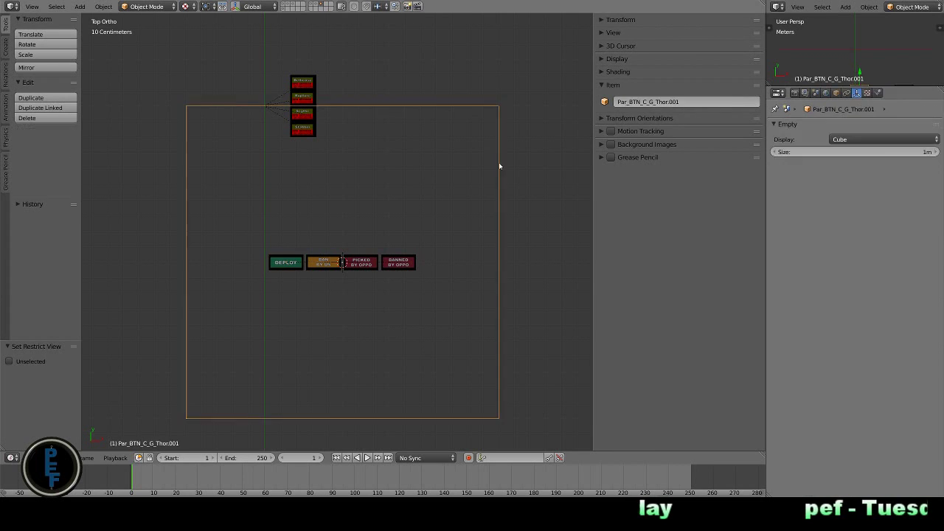
double_click(664, 101)
right_click(362, 262)
double_click(649, 102)
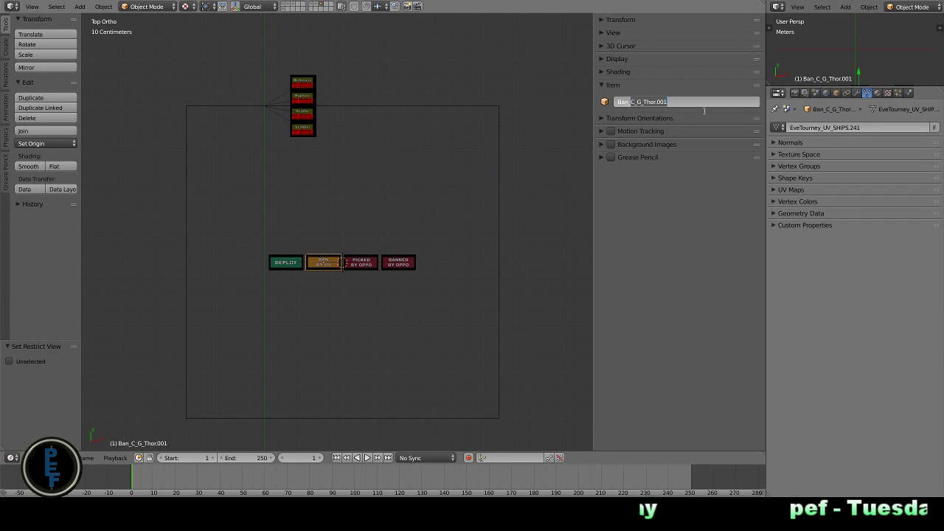
type("Oppo_Pick")
key("Return")
key("Return")
right_click(398, 262)
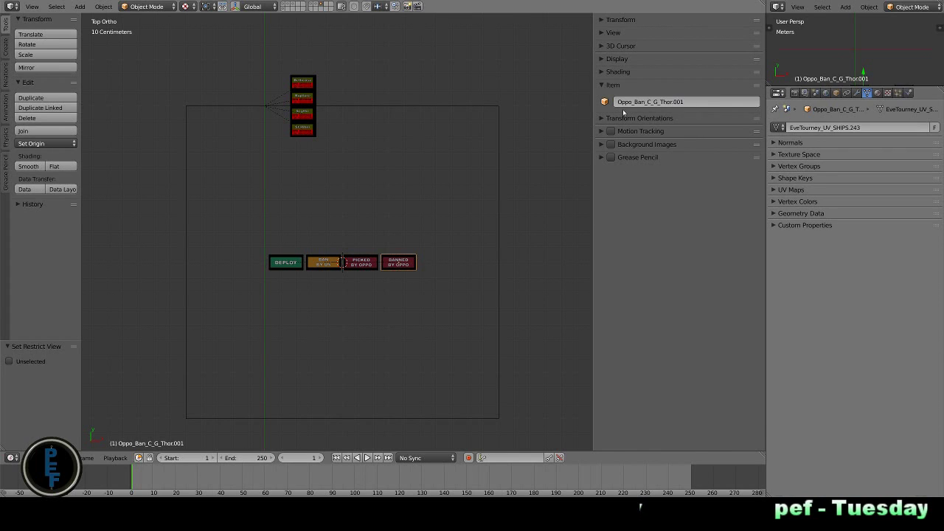
double_click(649, 102)
type("Oppo_Ban")
key("Return")
Step: Duplicate the Par_BTN_C_G_Vexor frame and button row -5 m along X, then hide the Bell tile
right_click(496, 194)
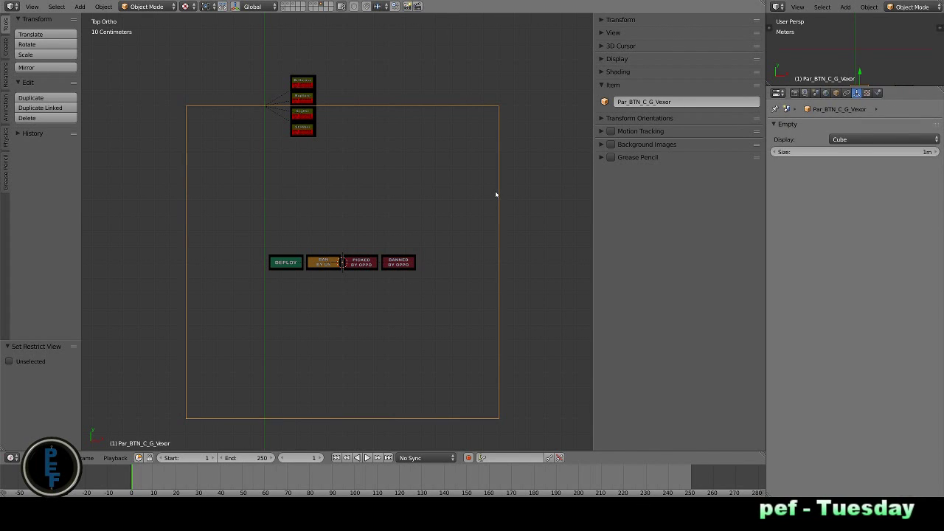
left_click_drag(526, 209, 188, 279)
key("shift+d")
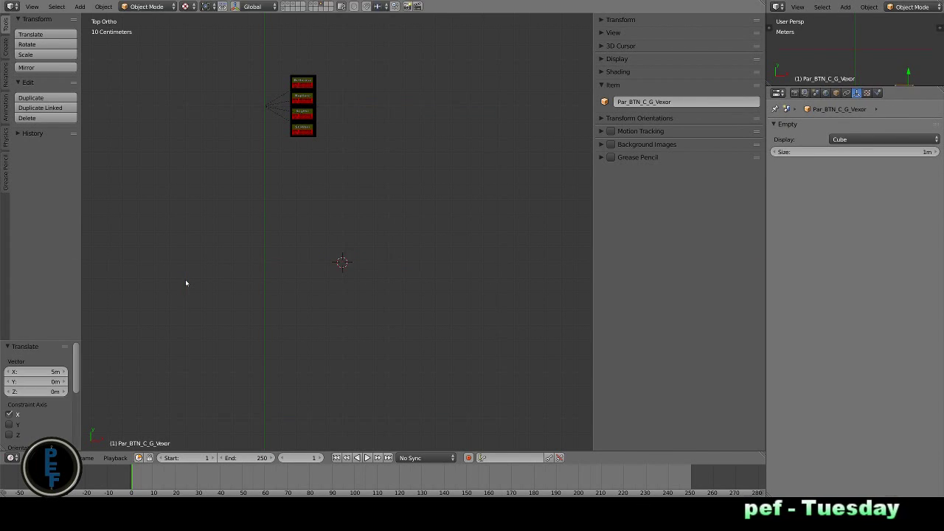
type("x-5")
key("Return")
key("h")
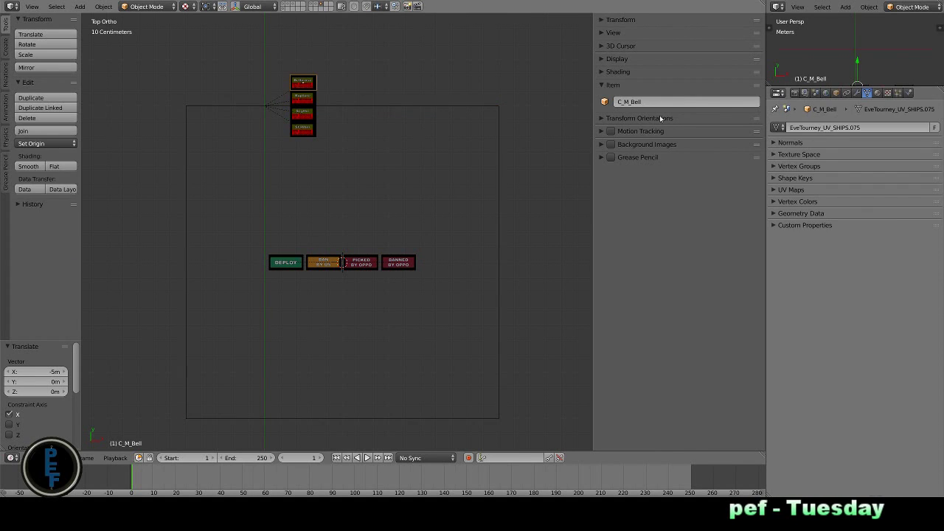
key("alt+h")
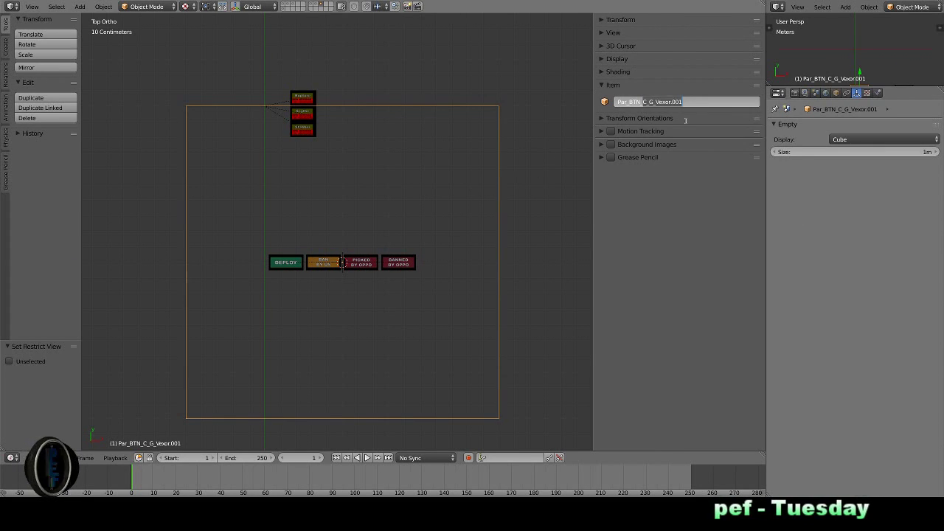
Step: Rename the Bell buttons, ending with Oppo_Ban_C_M_Bell
right_click(324, 262)
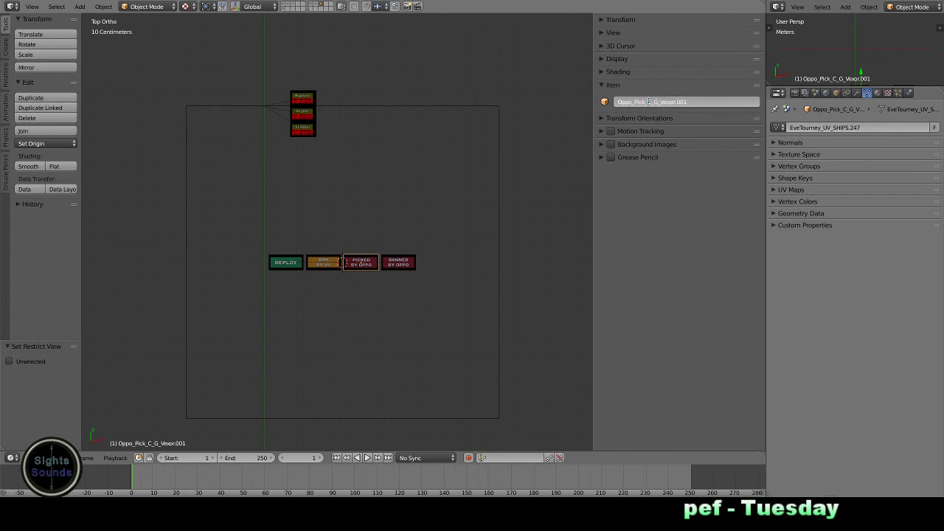
right_click(404, 267)
left_click_drag(646, 101, 681, 99)
type("Oppo_Ban_C_M_Bel")
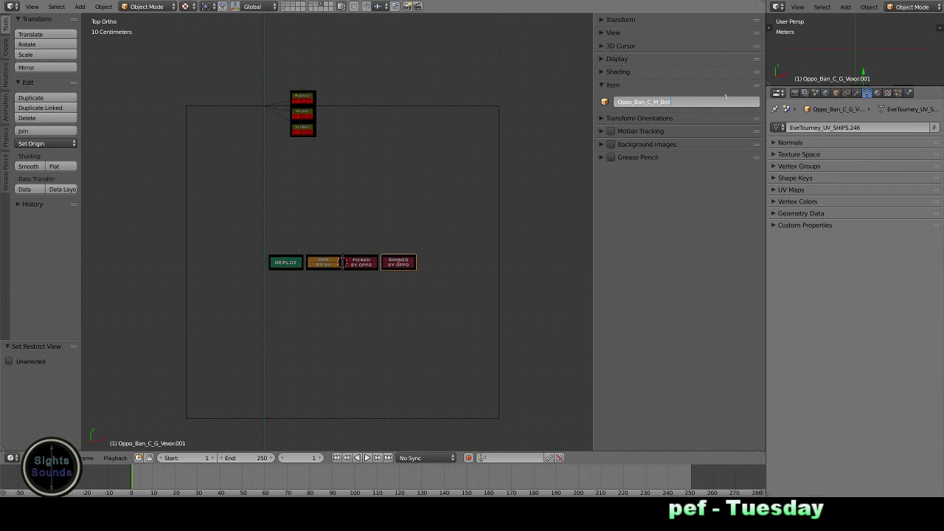
key("Return")
Step: Move the Bell set 5 m along X out of view and bring a copy back -5 m
key("a")
key("shift+d")
key("x")
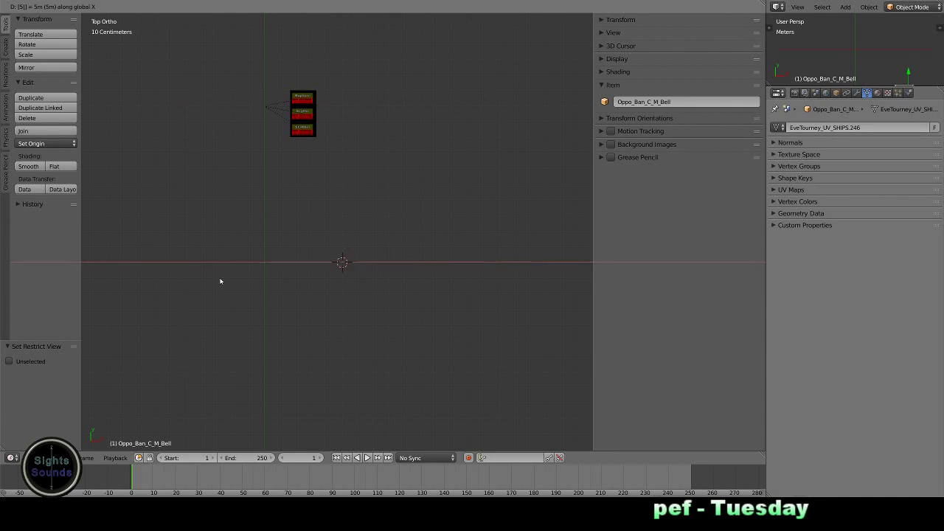
key("Return")
type("gx-5")
key("Return")
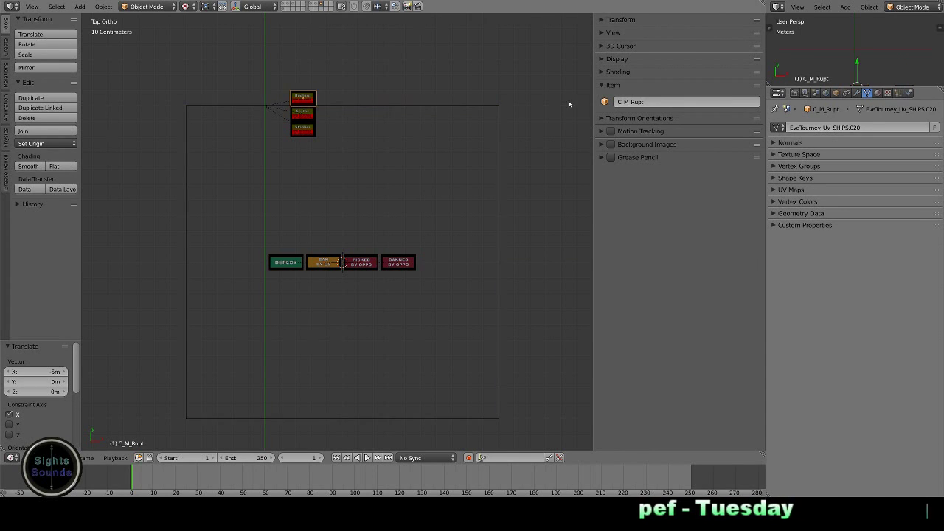
Step: Hide the Rupt tile and give the frame and buttons C_M_Rupt names, e.g. Oppo_Ban_C_M_Rupt
key("h")
left_click(646, 102)
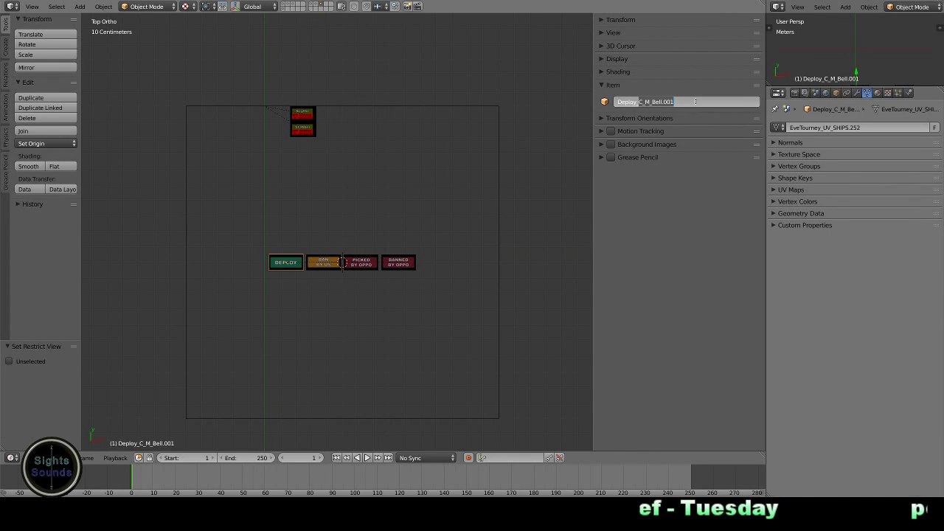
right_click(500, 148)
double_click(643, 102)
key("Return")
right_click(359, 262)
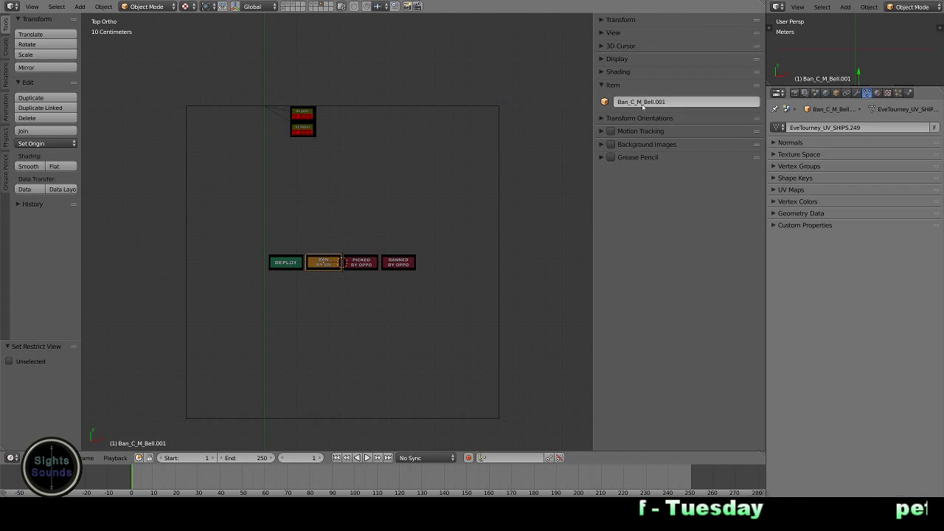
double_click(642, 102)
type("Pick_")
key("Return")
double_click(641, 102)
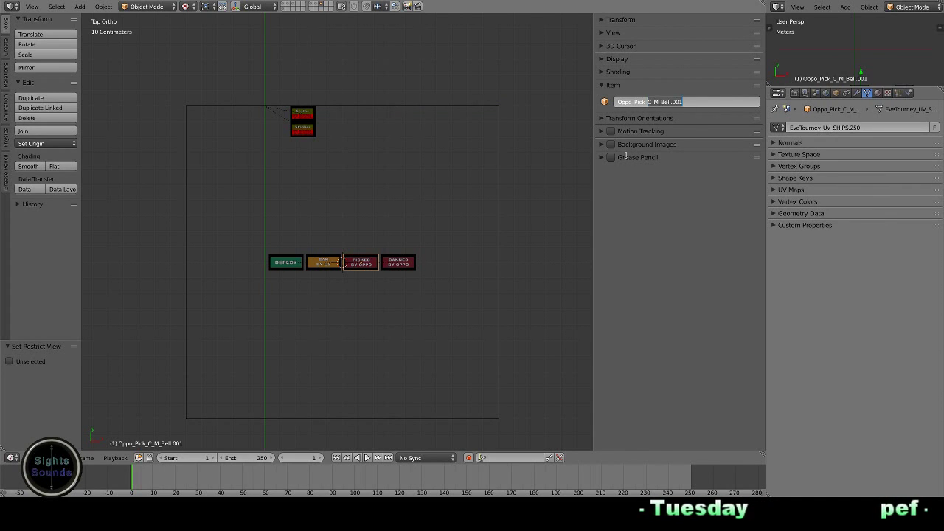
key("Return")
right_click(398, 262)
key("Return")
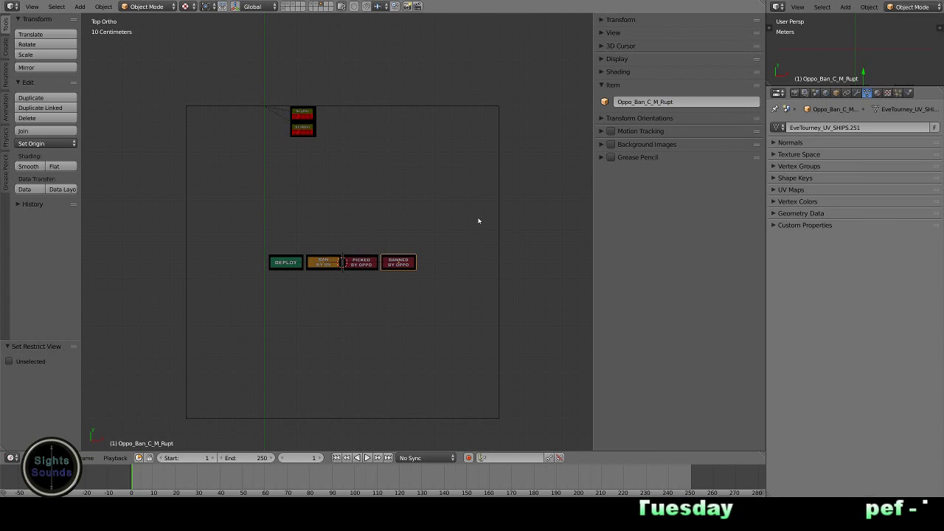
Step: Duplicate the button set 5 m along -X and hide the Scyt ship tile
key("shift+d")
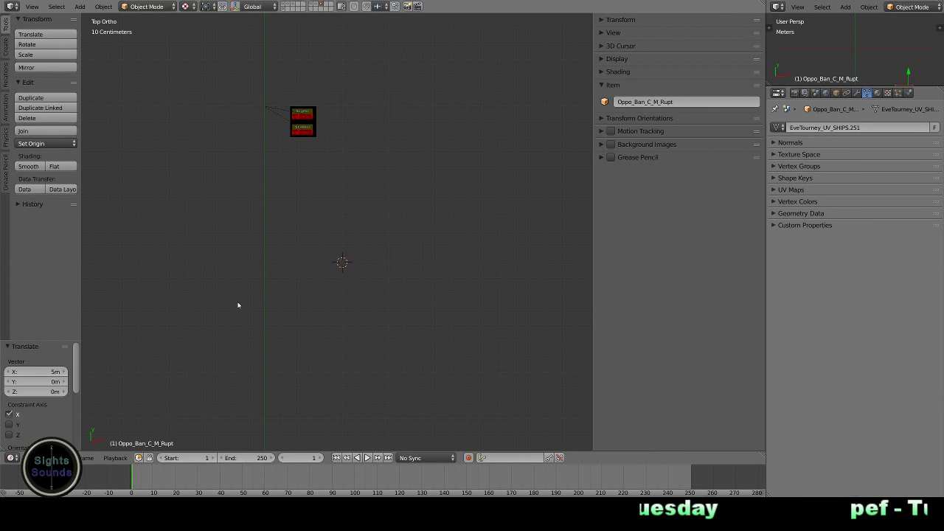
type("x-5")
key("Return")
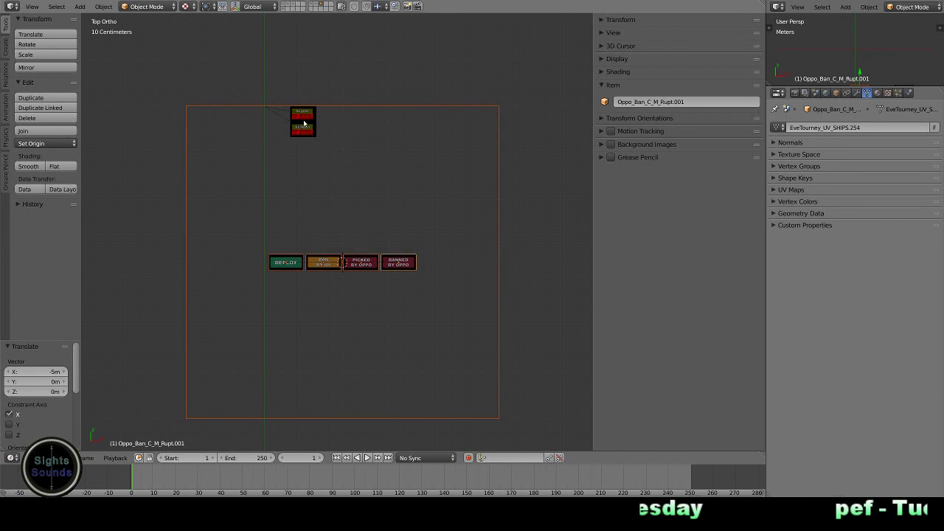
key("h")
Step: Rename the copied frame and DEPLOY, BAN, PICKED and BANNED buttons with the C_M_Scyt suffix
left_click(467, 110)
left_click(625, 102)
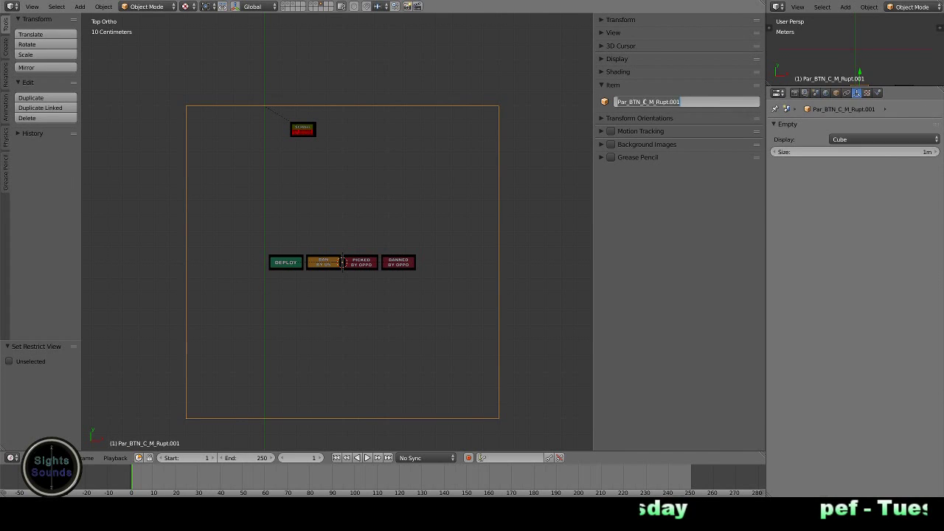
right_click(295, 258)
left_click(661, 102)
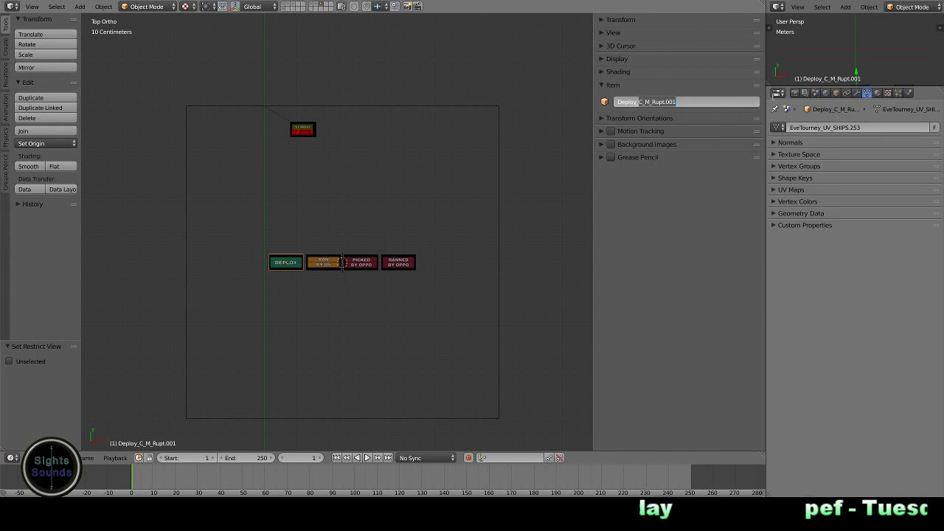
right_click(321, 267)
left_click(632, 102)
right_click(360, 263)
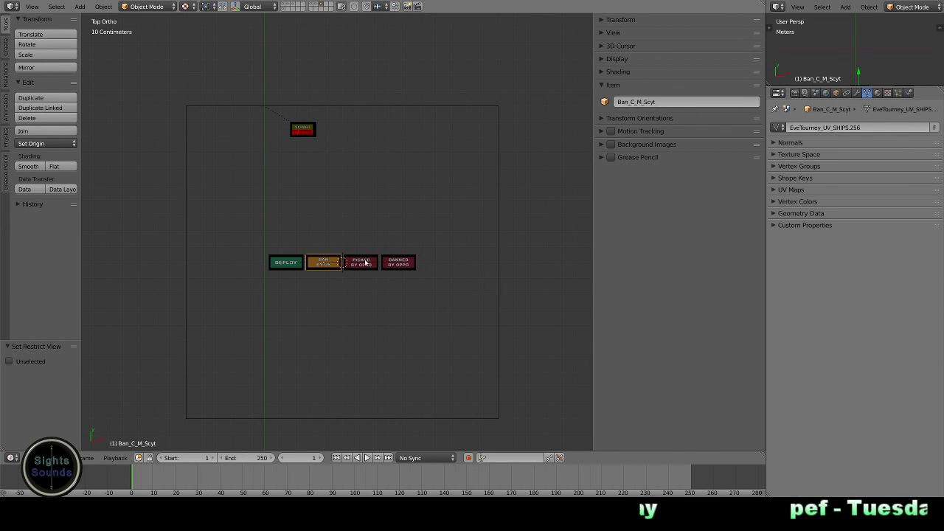
left_click(650, 101)
key("Escape")
key("ctrl+z")
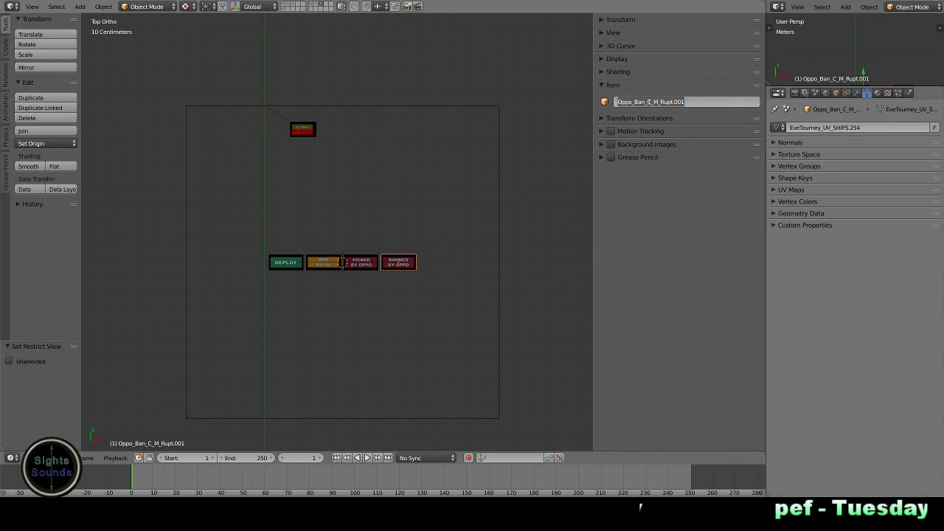
key("Return")
Step: Duplicate the Par_BTN_C_M_Scyt set 5 m along -X for the Stab ship tile
right_click(498, 209)
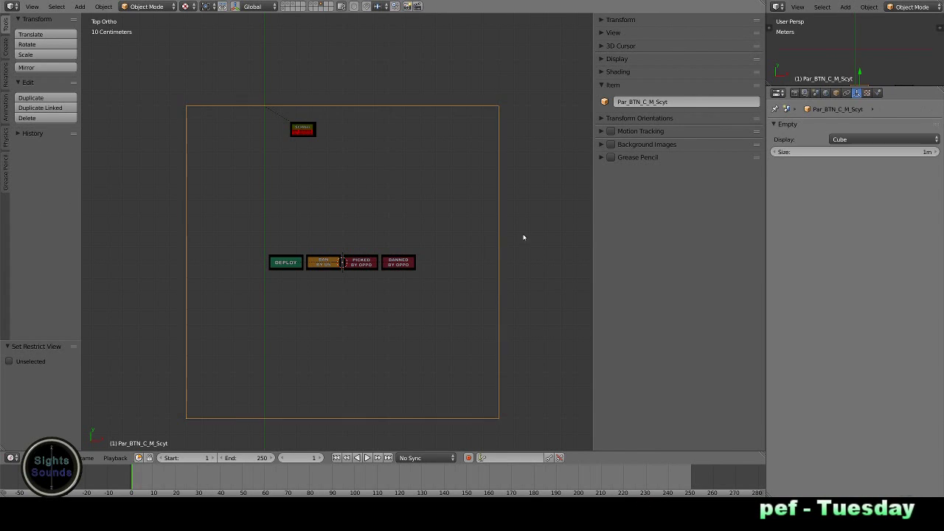
key("shift+d")
type("x-5")
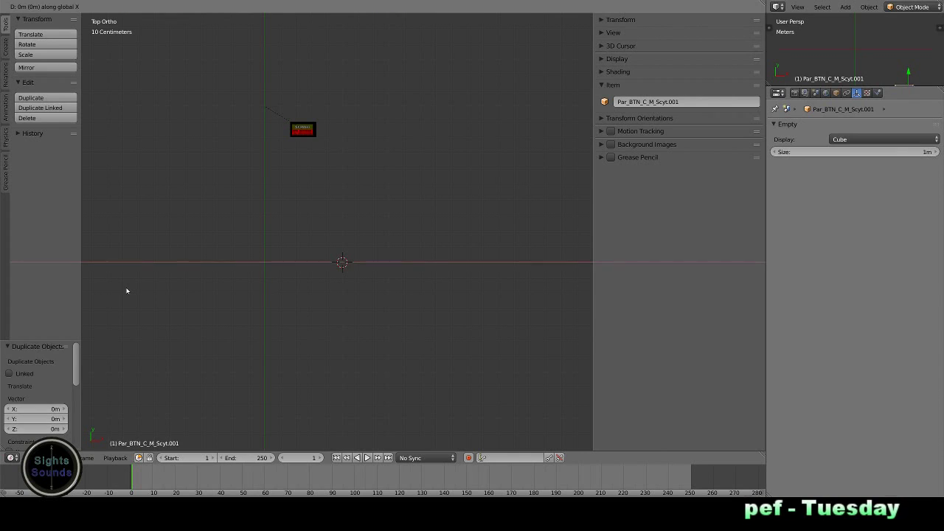
key("Return")
right_click(302, 129)
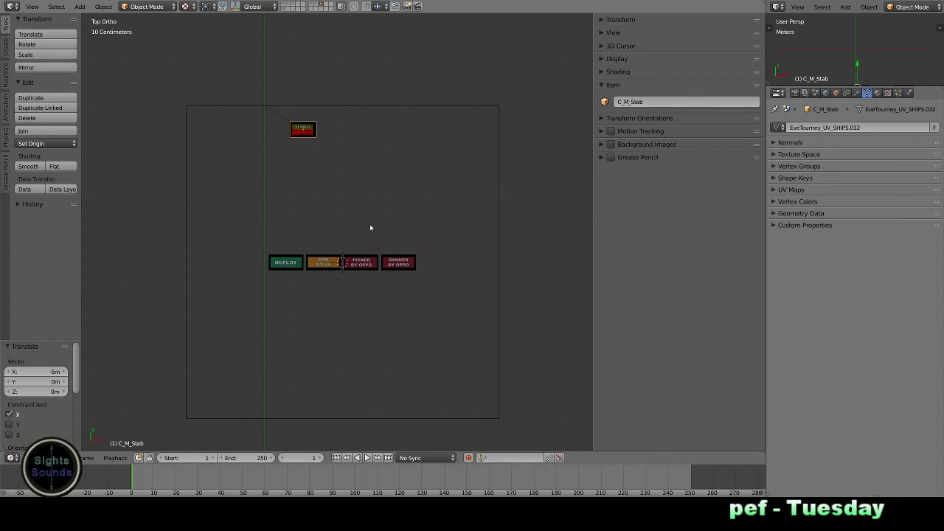
Step: Rename the copied frame and buttons with C_M_Stab names, then reveal all hidden objects
right_click(499, 221)
double_click(645, 101)
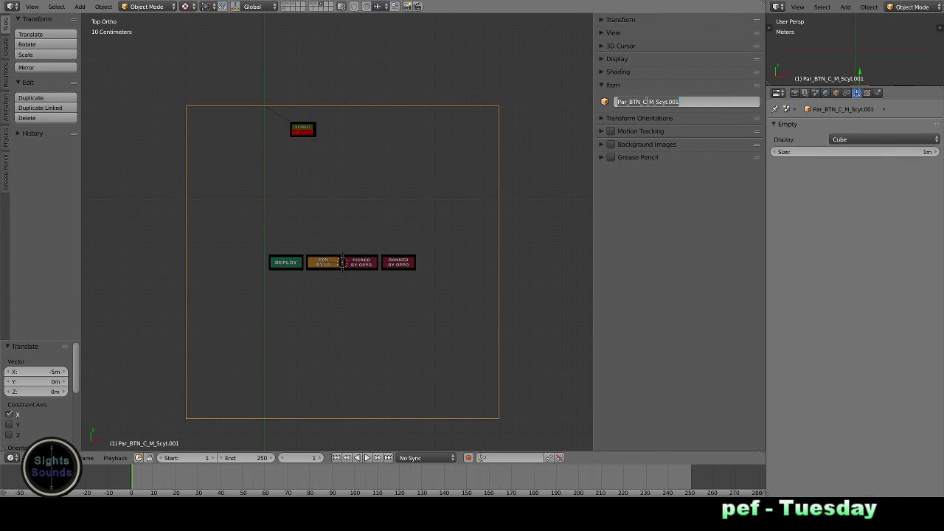
right_click(293, 263)
right_click(319, 267)
double_click(633, 102)
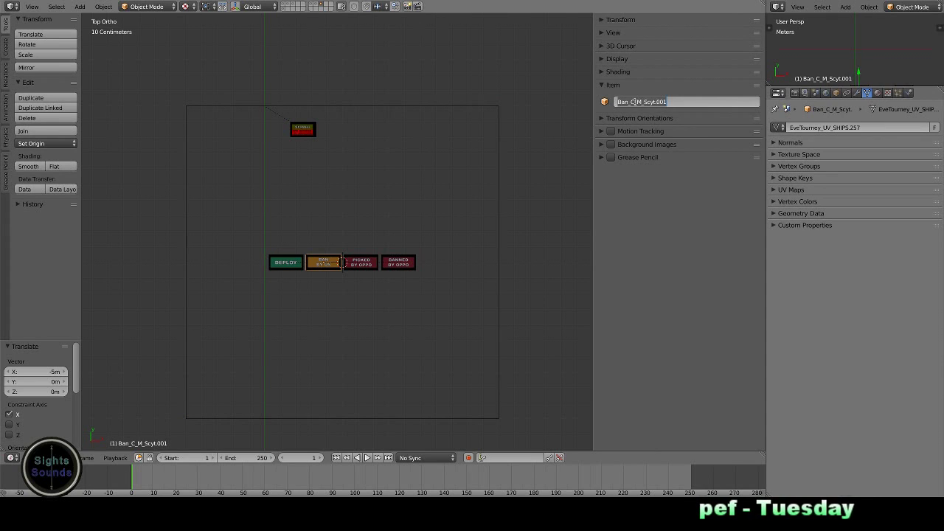
right_click(361, 262)
type("Oppo_Pick_C_M_Stab")
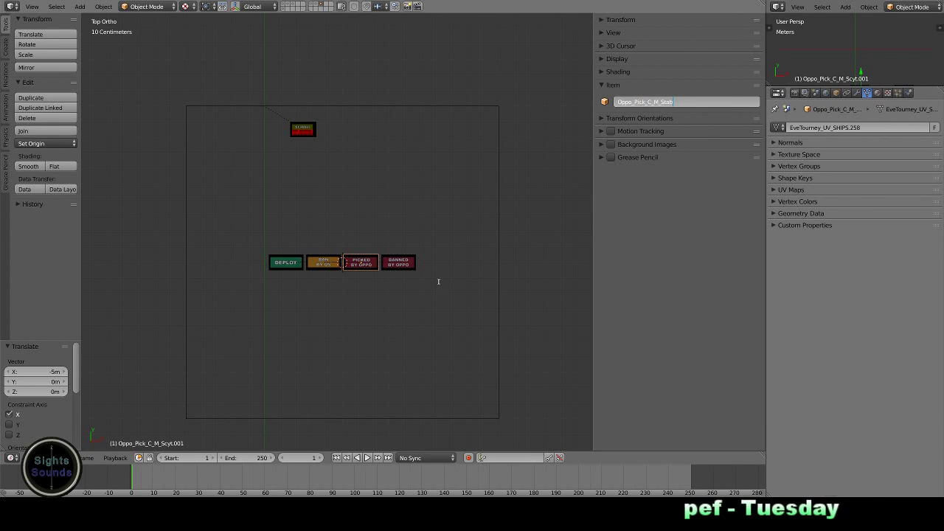
right_click(400, 263)
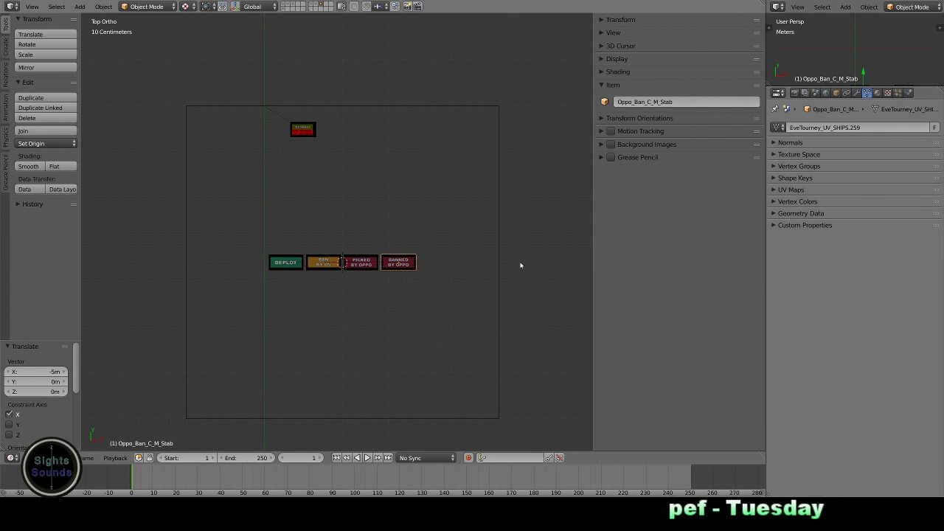
key("alt+h")
Step: Frame the view on the button-set frame and hide the finished frame to reach the Cele set
scroll(514, 263, "down", 10)
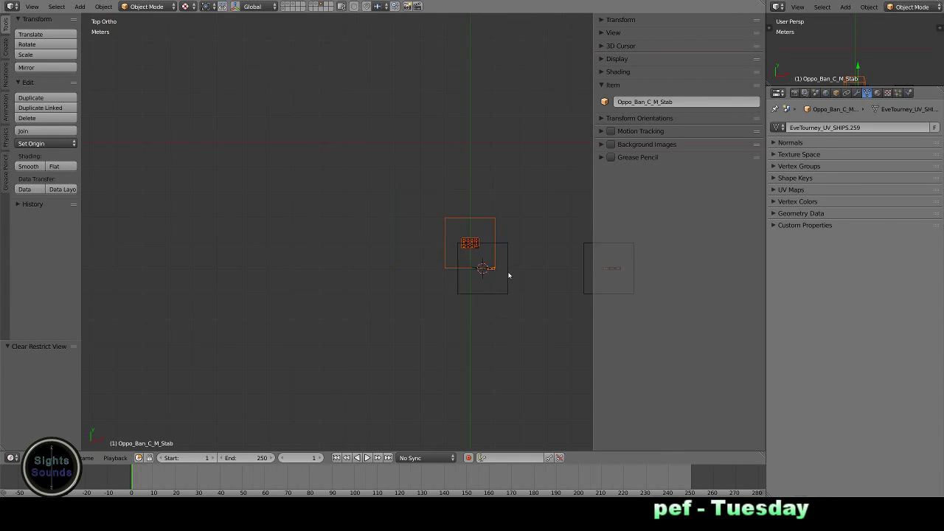
key("a")
right_click(524, 263)
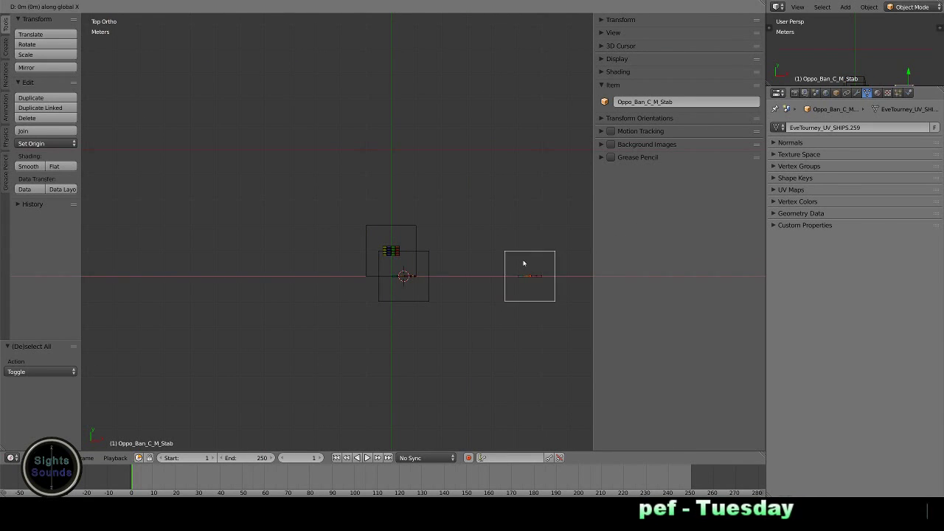
key("KP_Decimal")
right_click(539, 260)
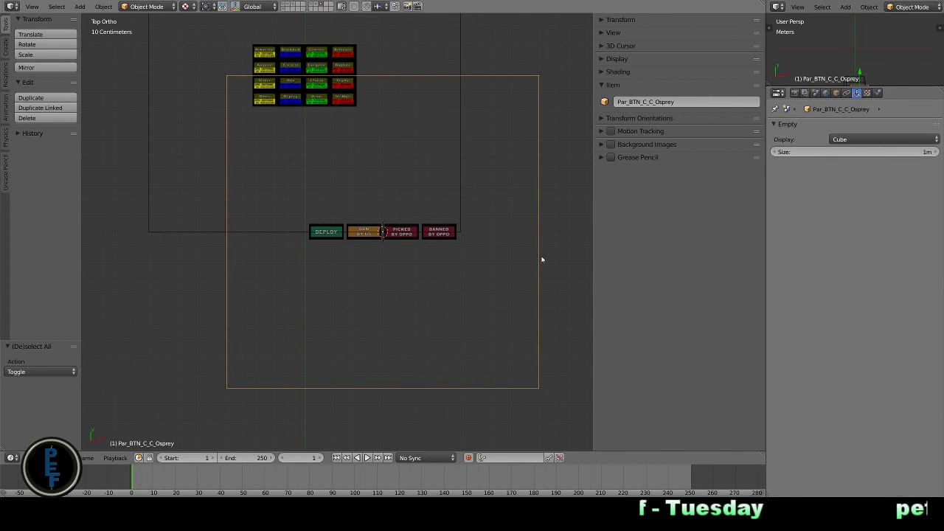
key("h")
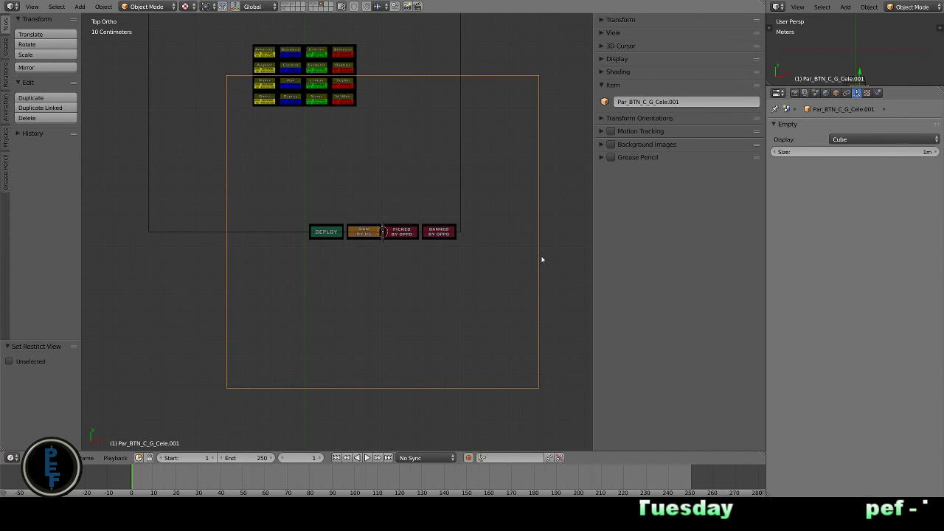
Step: Copy the Cele set 25 cm along X, rename it Par_BTN_C_G_Exeq, and snap frames onto the cursor
key("shift+d")
type("x25")
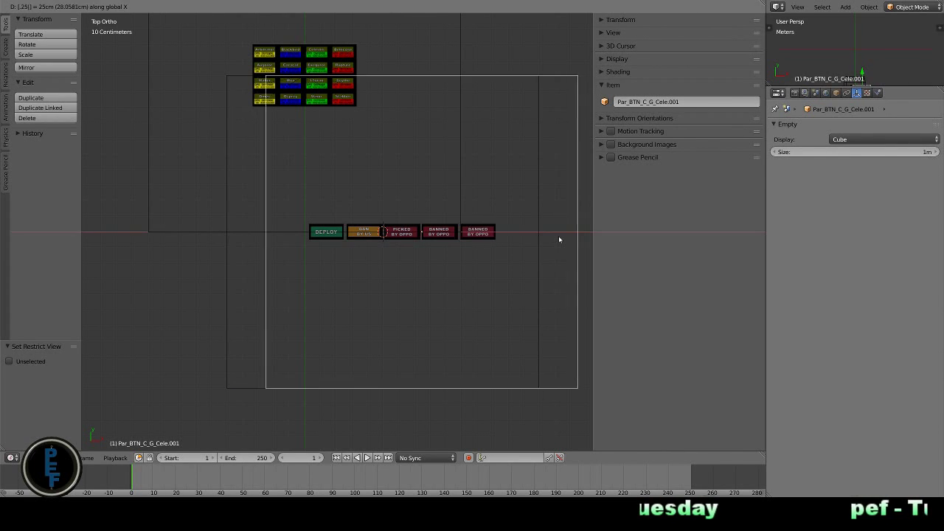
key("Return")
right_click(481, 232)
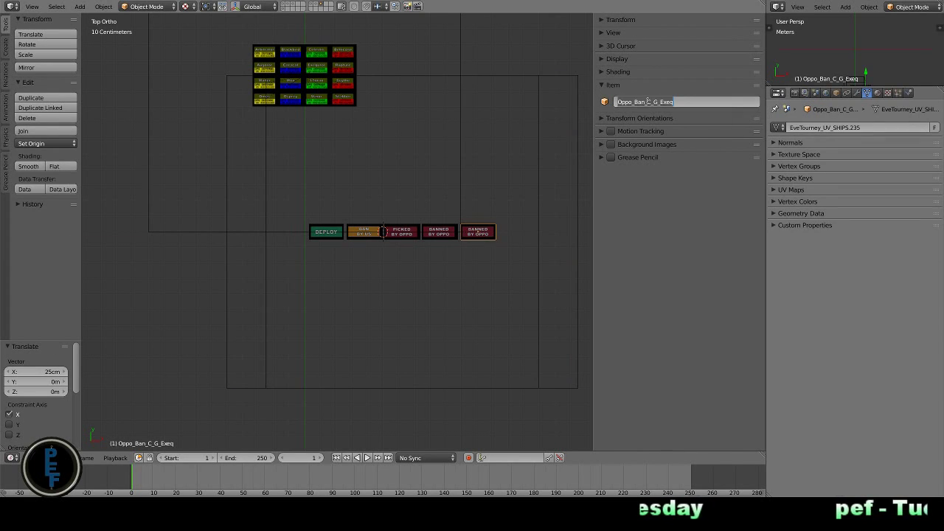
right_click(577, 180)
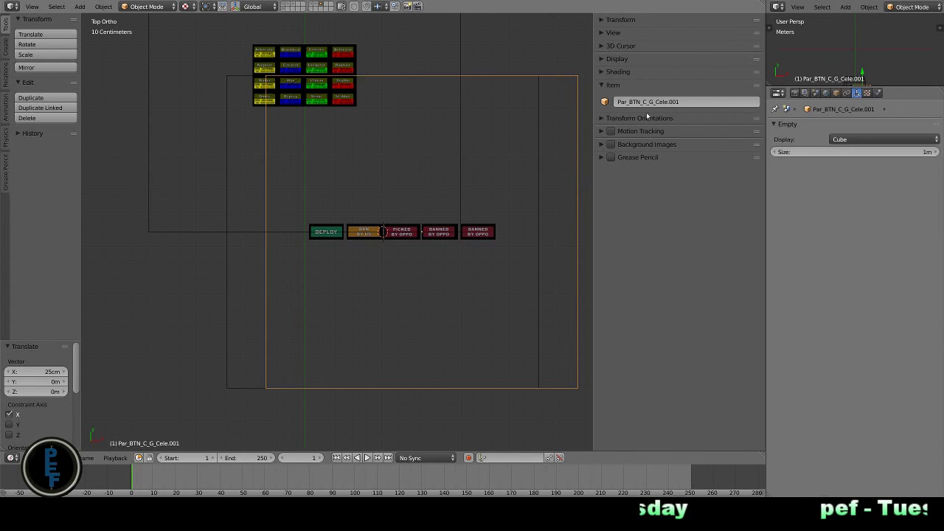
double_click(646, 102)
type("Exeq")
key("Return")
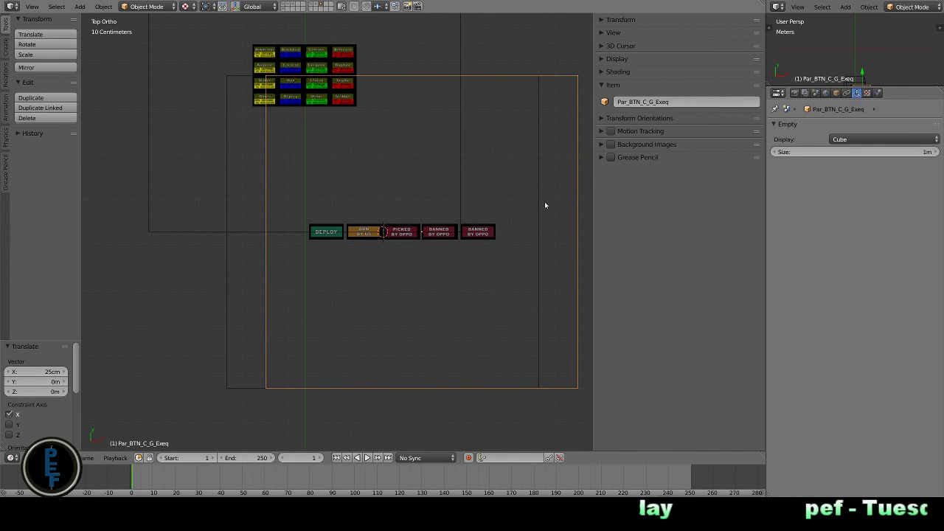
key("shift+s")
left_click(548, 196)
right_click(548, 199, "shift")
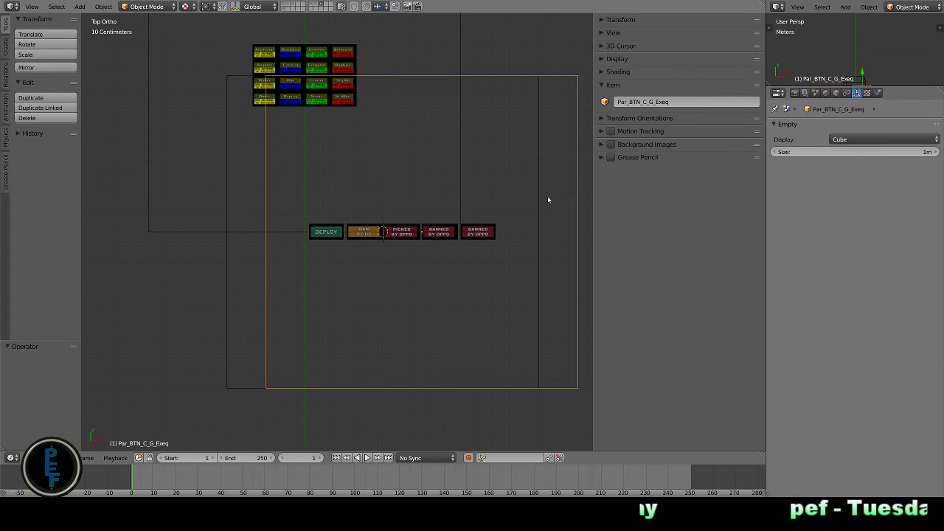
key("shift+s")
left_click(548, 205)
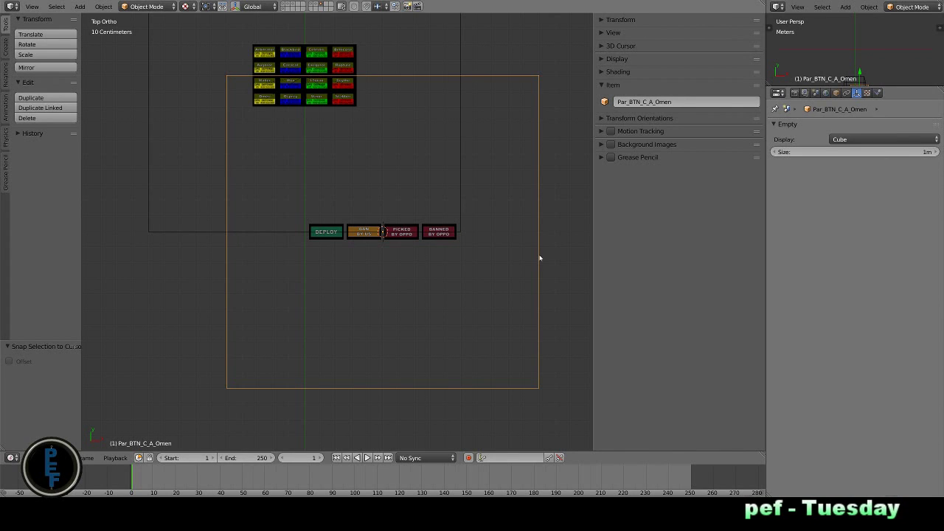
Step: Hide the finished frames, including Par_BTN_C_M_Bell and Par_BTN_C_C_Black
key("h")
key("ctrl+z")
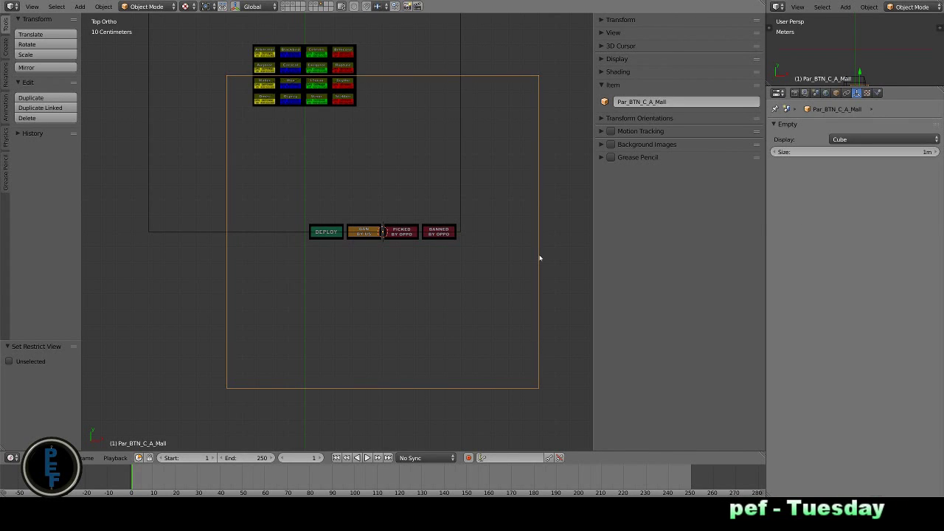
key("h")
key("alt+h")
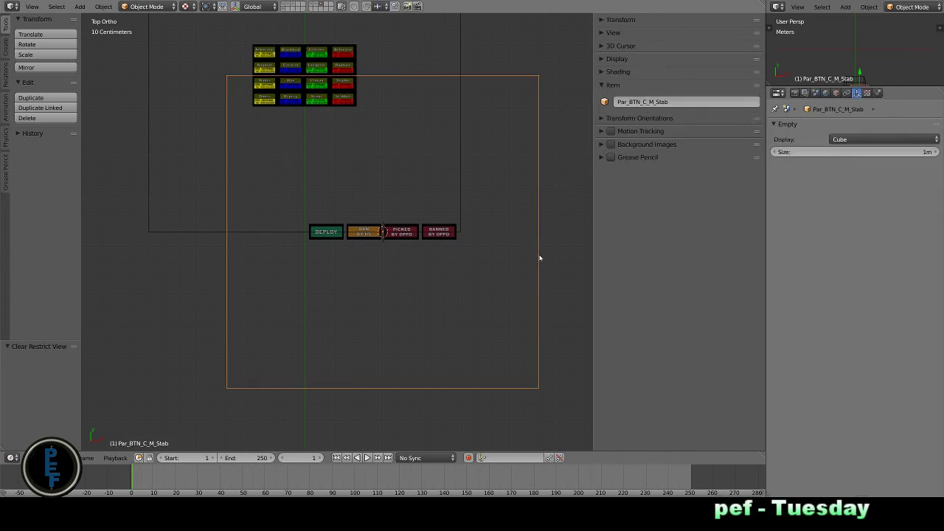
right_click(540, 258)
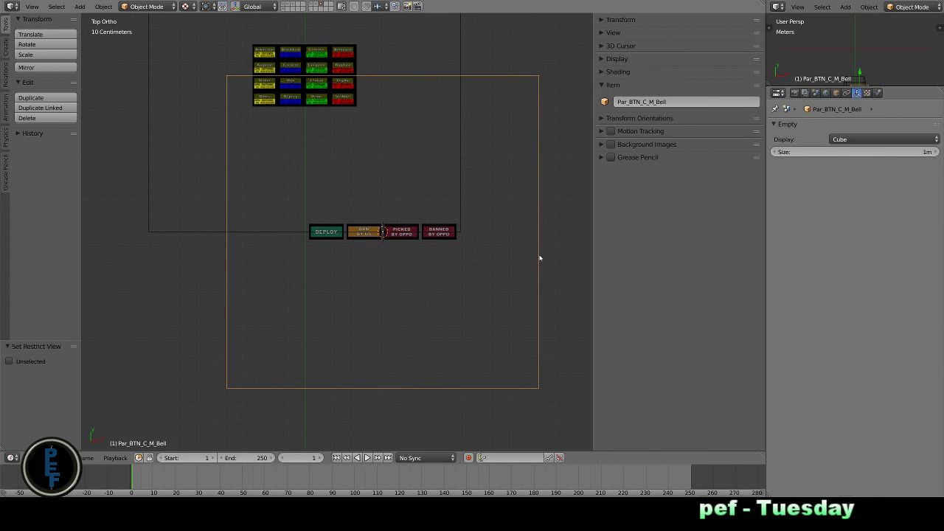
key("h")
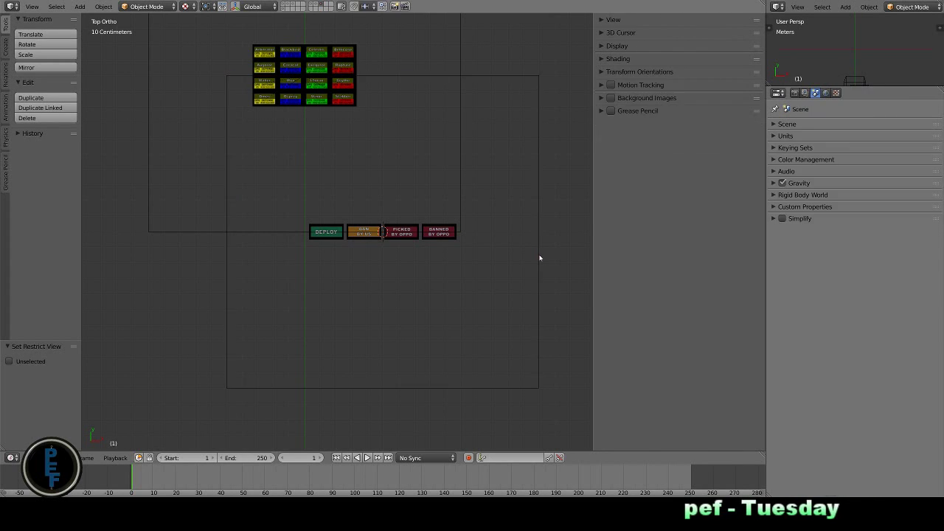
right_click(541, 258)
key("h")
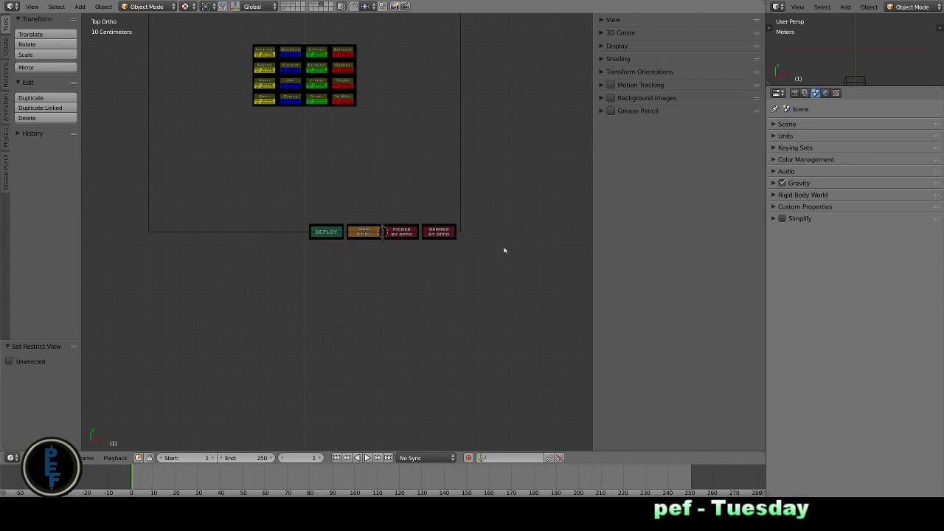
Step: Zoom in and check the names of the DEPLOY, BAN BY US, PICKED BY OPPO and BANNED BY OPPO buttons
scroll(442, 251, "up", 6)
right_click(213, 246)
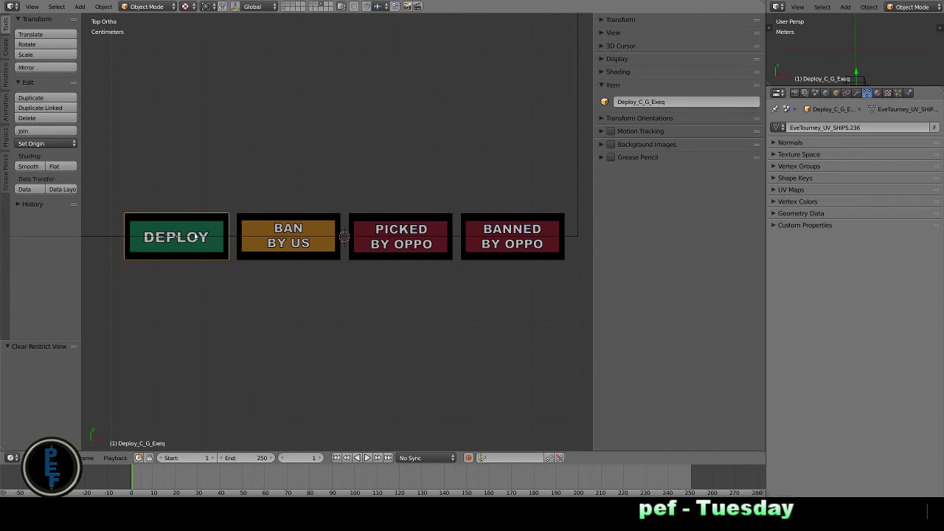
right_click(324, 235)
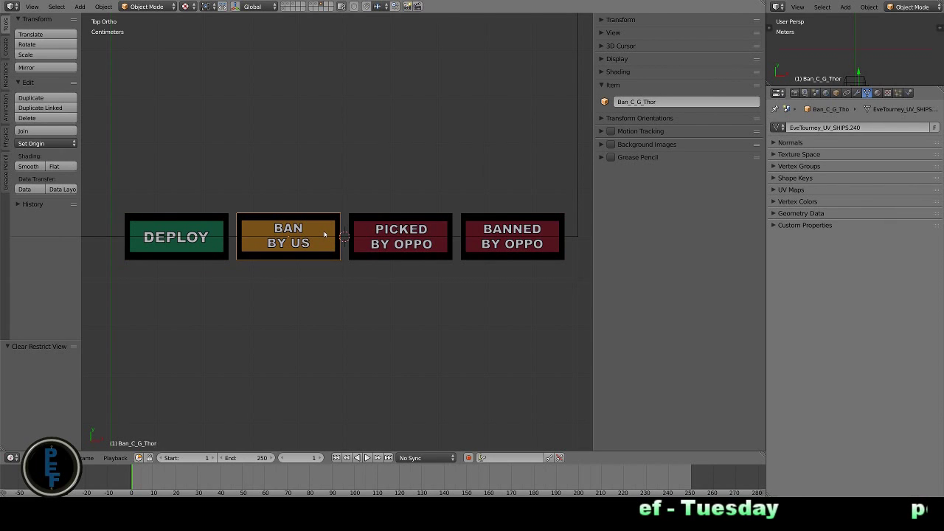
right_click(432, 254)
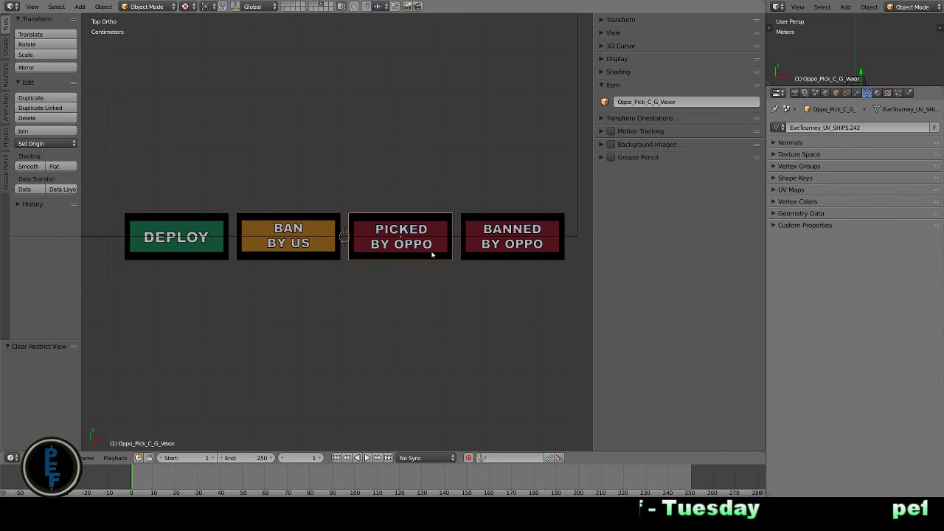
right_click(528, 244)
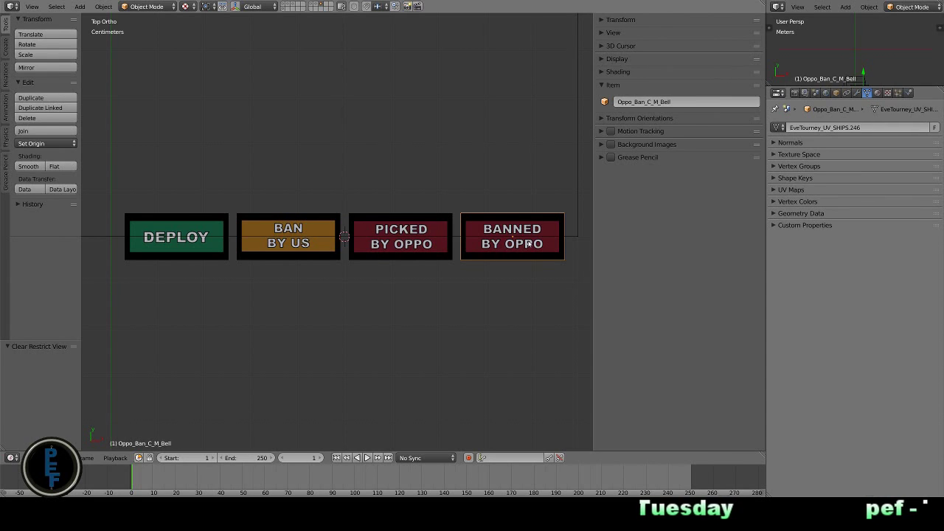
Step: Hide one BANNED BY OPPO copy, cycle through the other stacked copies, and zoom out
key("h")
right_click(528, 244)
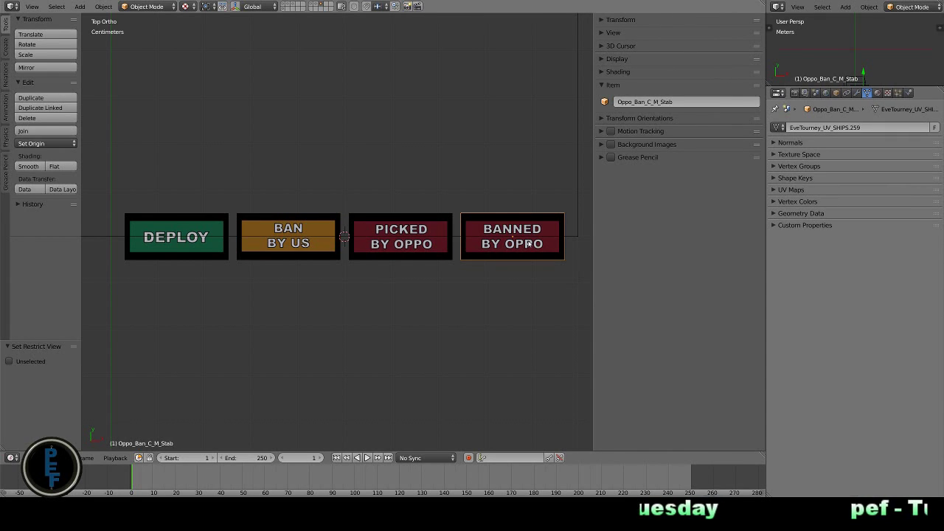
right_click(528, 244)
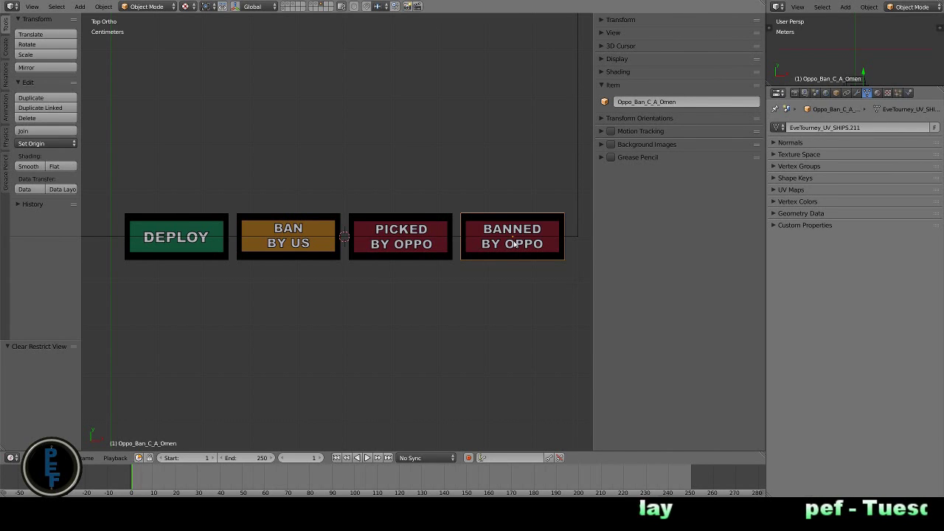
scroll(432, 293, "down", 3)
scroll(448, 233, "down", 5)
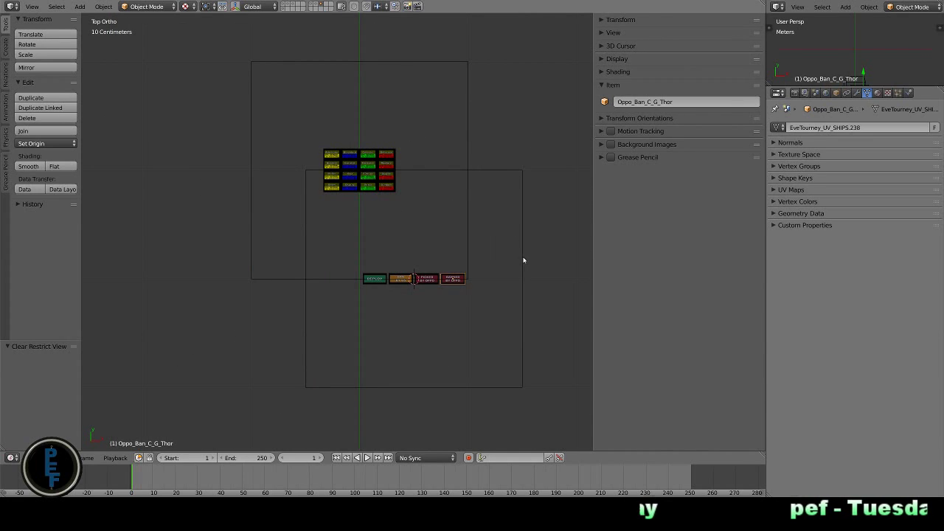
Step: Set the C_Par group empty's Y location to 30 m and move it to another layer
right_click(523, 261)
right_click(467, 226)
left_click(620, 19)
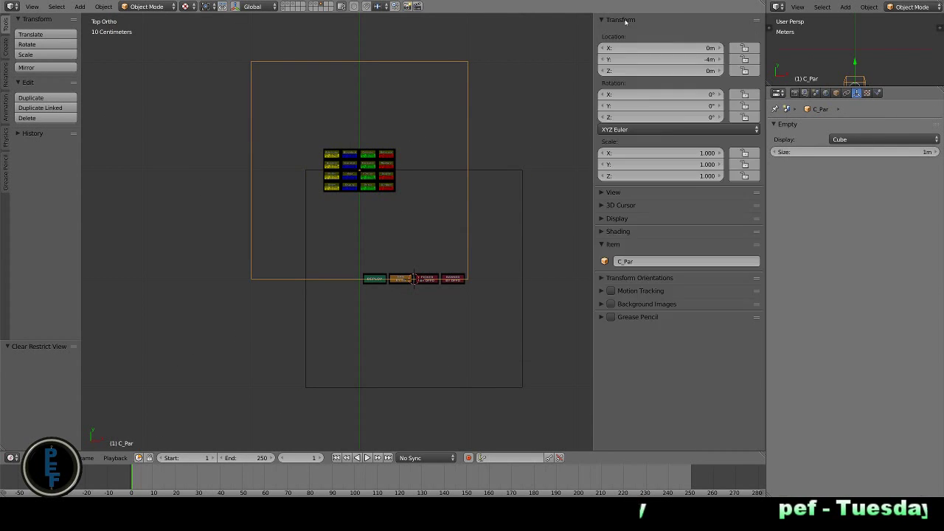
left_click(650, 59)
type("30m")
key("Return")
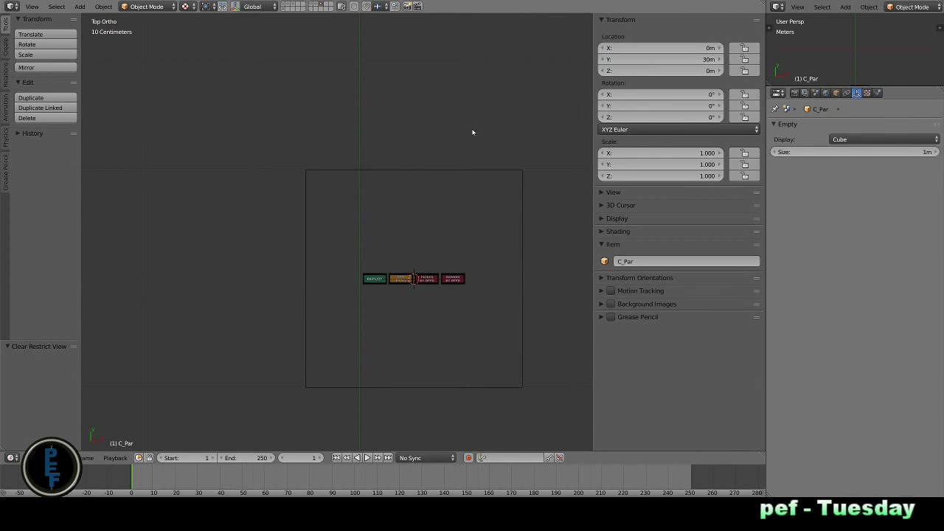
key("KP_Decimal")
key("m")
left_click(256, 285)
Step: On layer 1, set the BC_Par empty's Y location to -4 m and move it to layer 9
key("1")
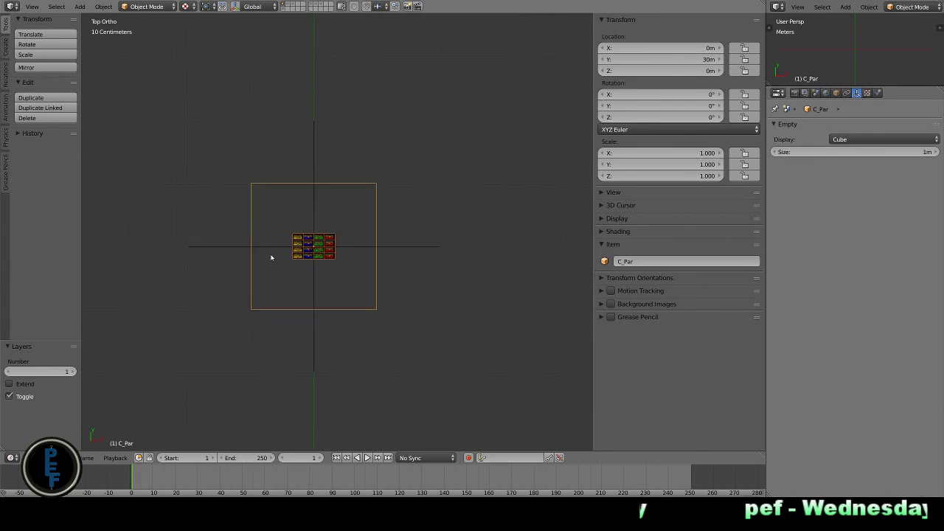
scroll(270, 255, "down", 5)
right_click(279, 130)
left_click(640, 60)
type("-4")
key("Return")
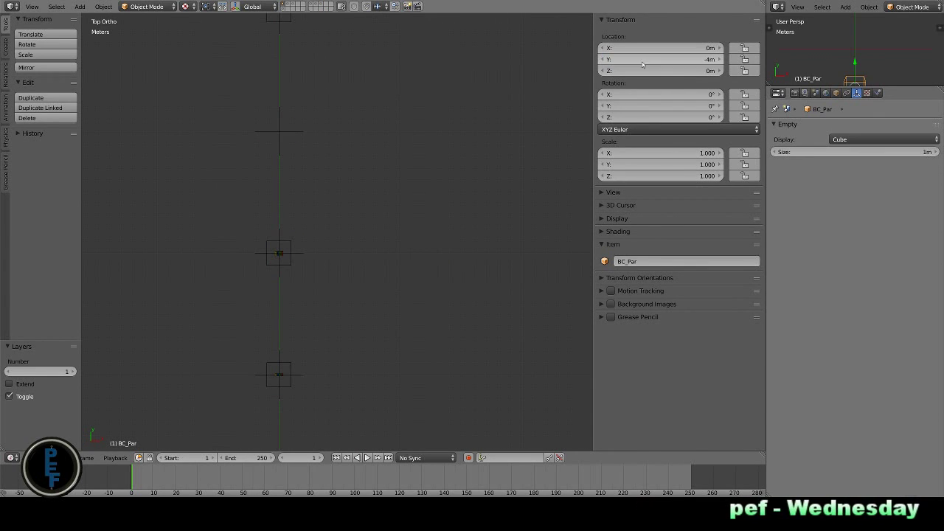
key("KP_Decimal")
key("m")
key("m")
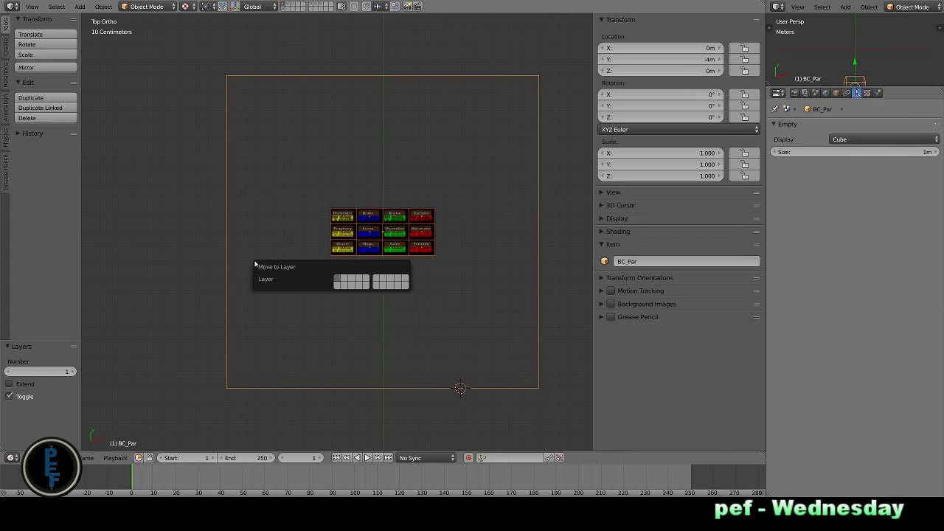
key("9")
key("9")
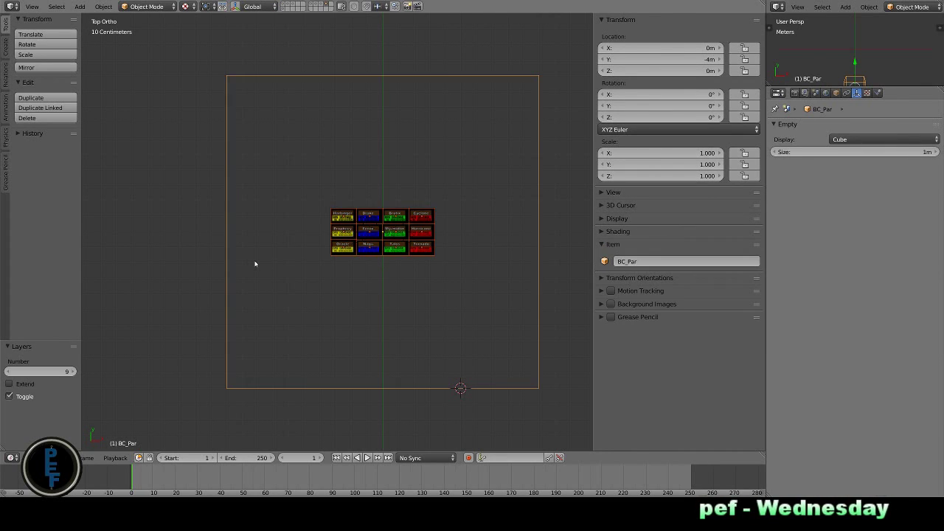
Step: Hide BC_Par, switch to layer 7, and duplicate the Par_BTN_D_M_Thra set 3 along -X
key("h")
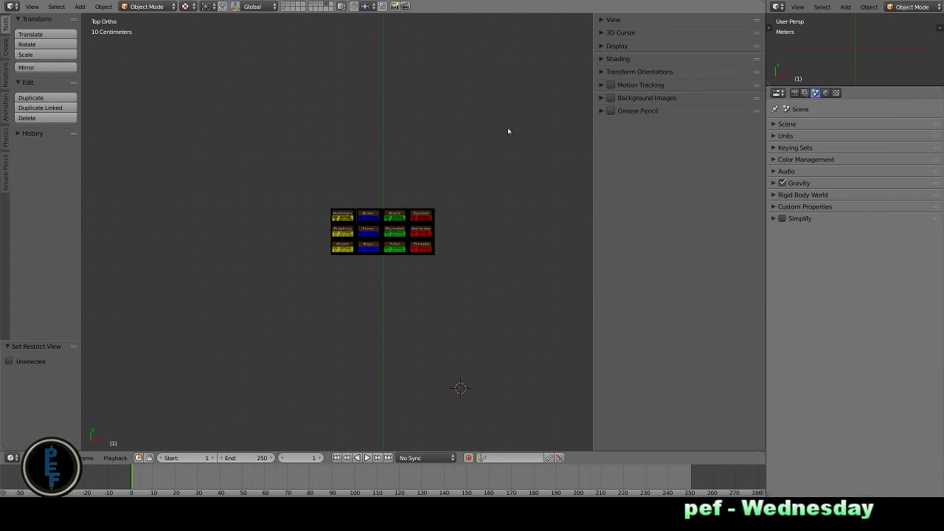
key("7")
right_click(497, 232)
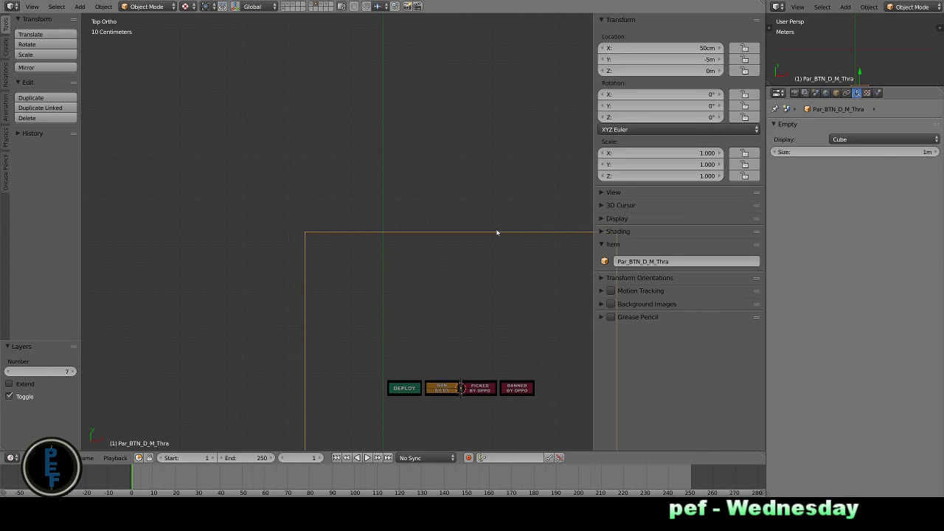
scroll(496, 233, "down", 4)
key("shift+d")
type("x-3")
key("Return")
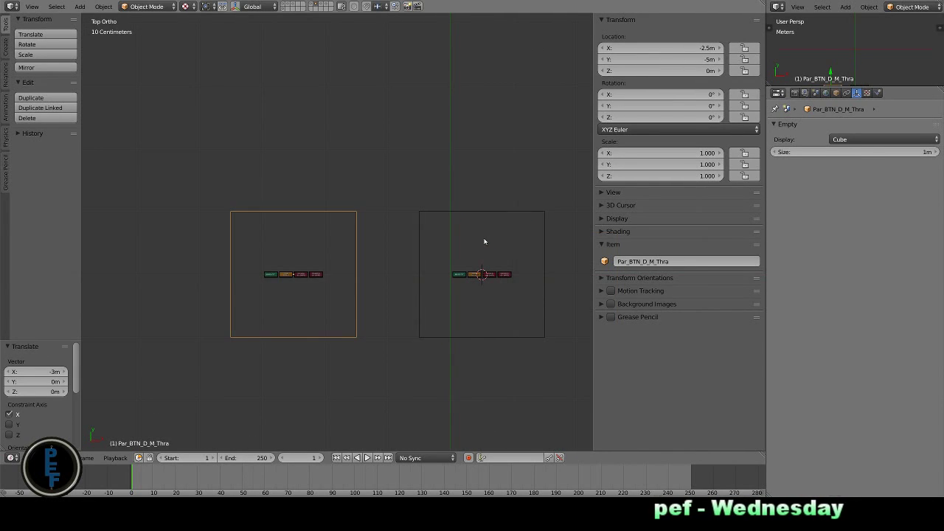
Step: Send the original button set to another layer and snap the copied frame onto the 3D cursor
key("m")
left_click(273, 316)
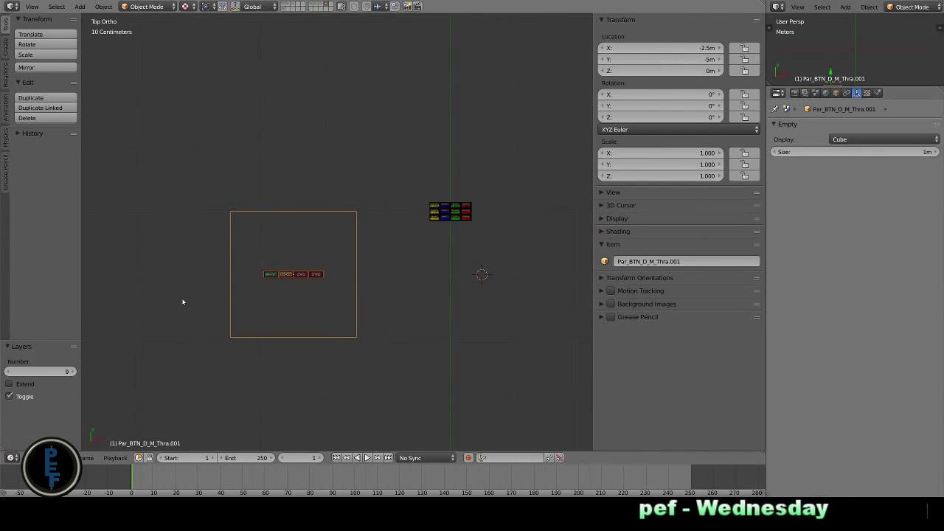
key("7")
right_click(357, 322)
key("shift+s")
left_click(411, 179)
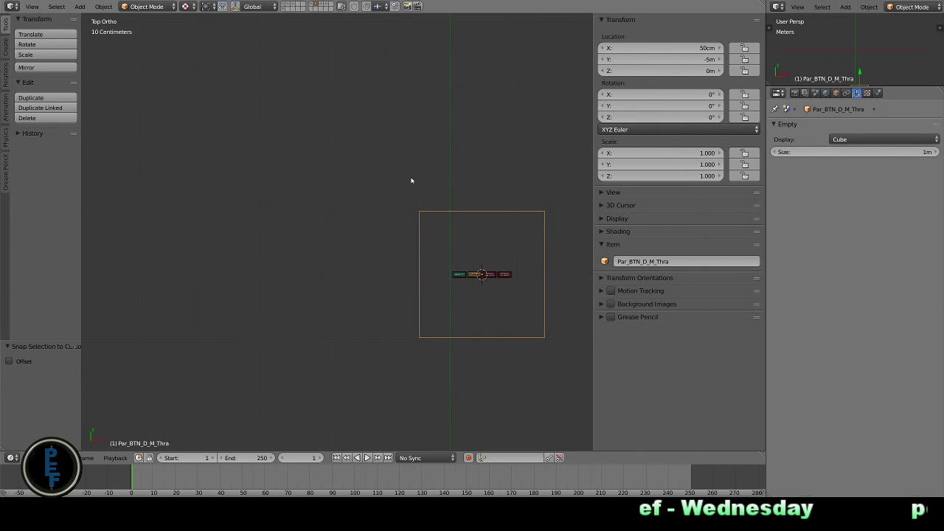
key("shift+d")
left_click(364, 292)
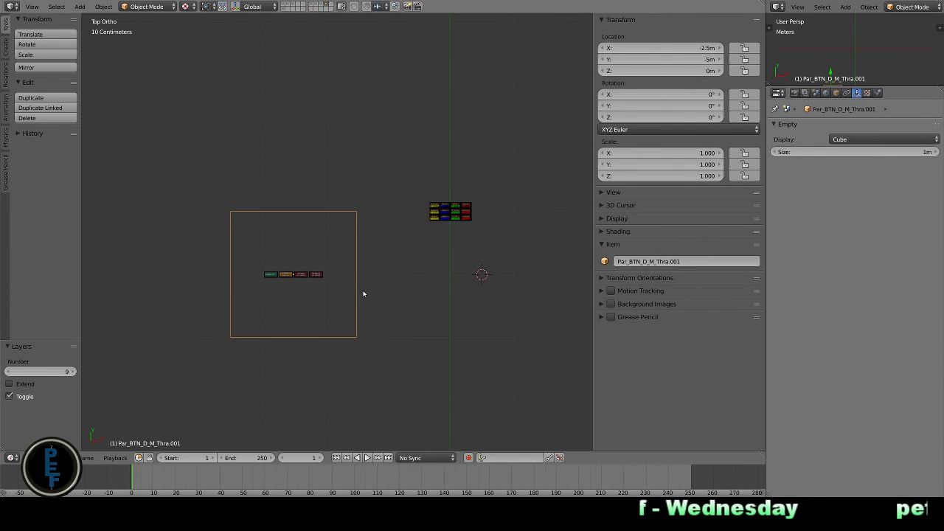
key("shift+s")
left_click(362, 293)
Step: Center the view on the buttons and ship cards and select the Harbinger card
scroll(448, 269, "up", 4)
scroll(411, 280, "up", 2)
middle_click_drag(411, 233, 448, 190, "shift")
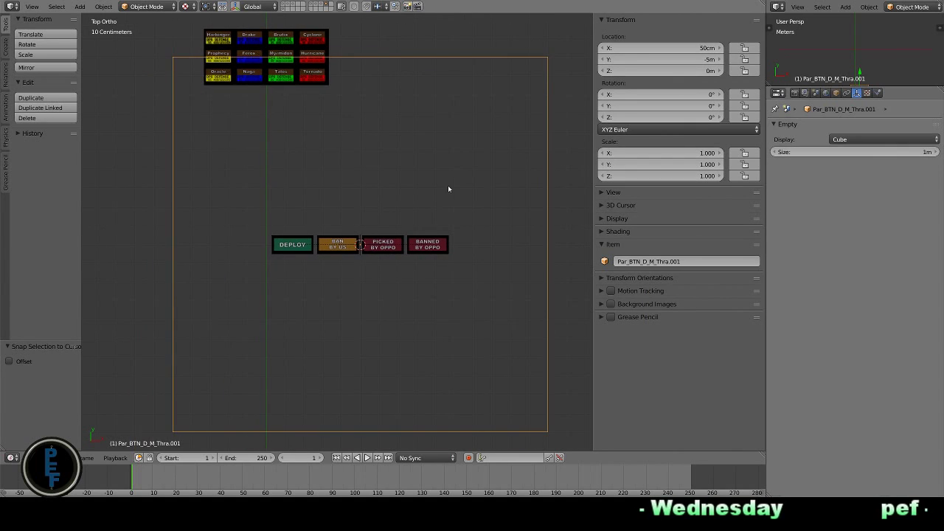
right_click(218, 38)
left_click(620, 20)
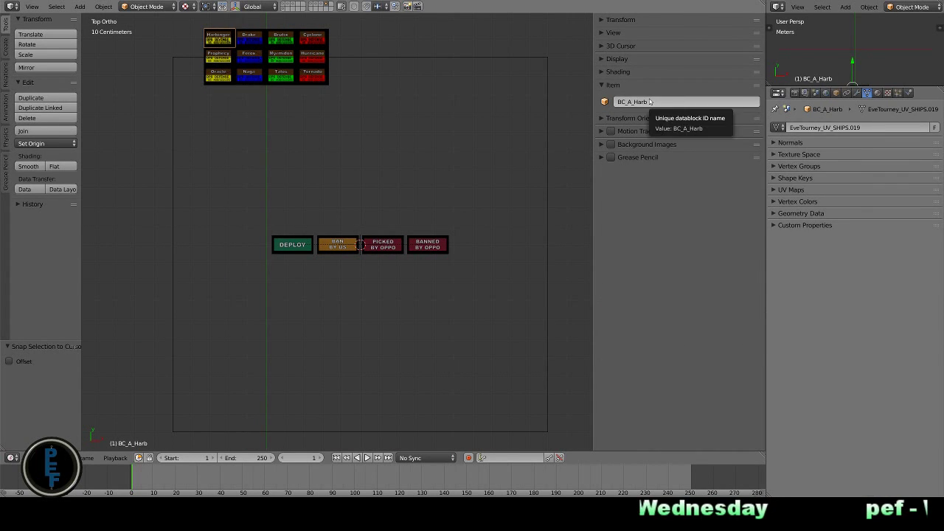
Step: Hide the Harbinger card and rename the copied frame and DEPLOY button with BC_A_Harb names
key("h")
right_click(509, 57)
double_click(691, 105)
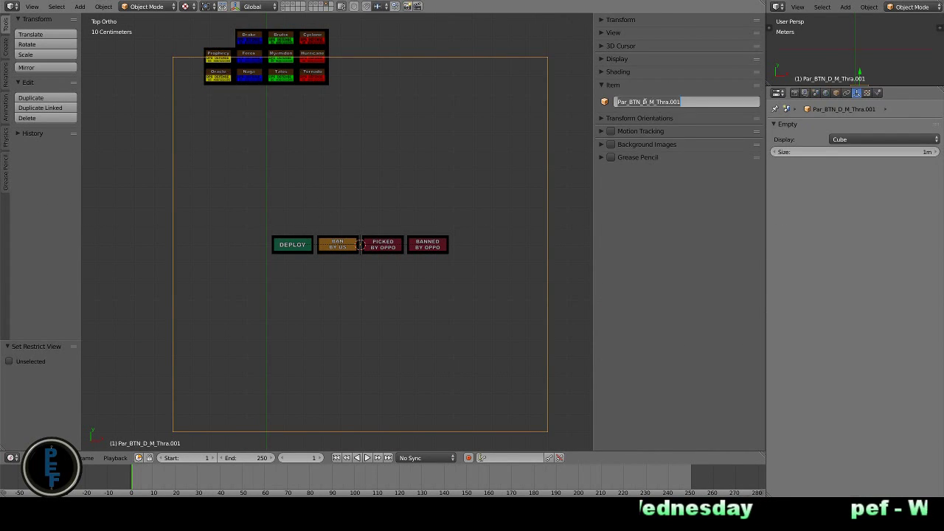
key("Return")
right_click(298, 245)
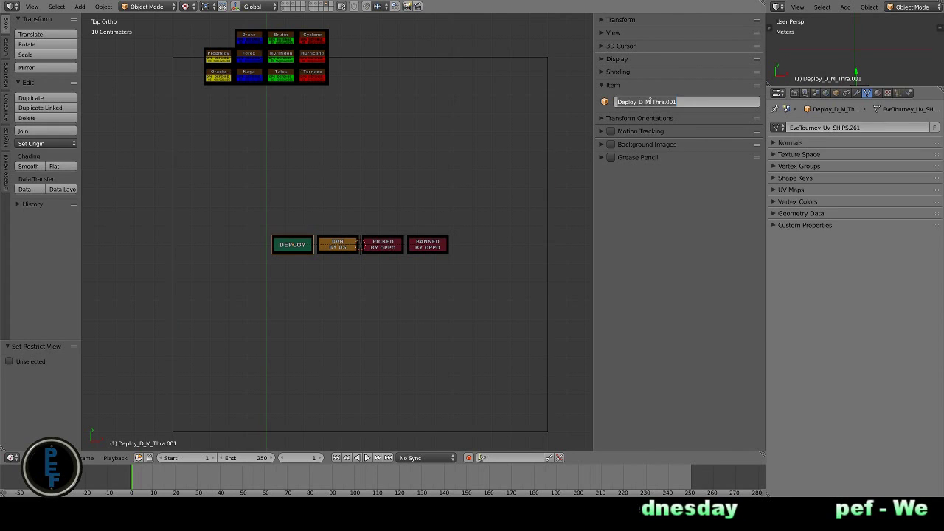
double_click(692, 101)
key("Return")
Step: Rename the BAN BY US, PICKED BY OPPO and BANNED BY OPPO buttons with the BC_A_Harb suffix
right_click(337, 244)
double_click(708, 101)
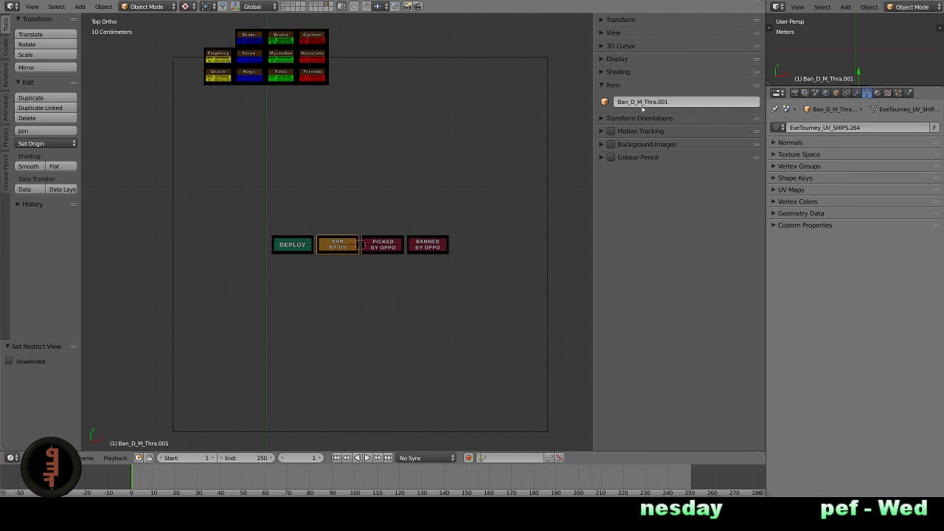
key("Return")
right_click(383, 245)
double_click(655, 101)
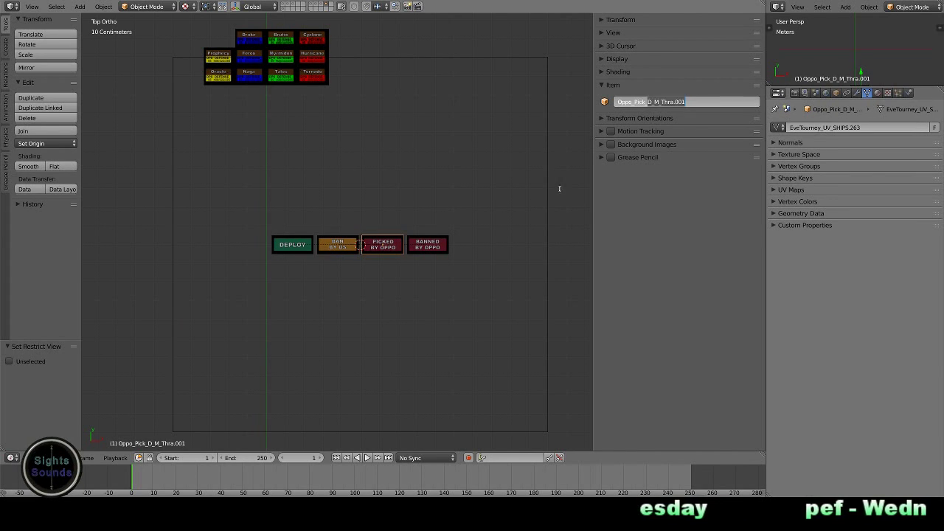
key("Return")
right_click(428, 244)
key("b")
Step: Duplicate the frame and four buttons along X, hide the Prophecy card, and begin renaming Par_BTN_BC_A_Prop
mouse_move(571, 232)
left_mouse_down()
mouse_move(214, 287)
mouse_move(152, 282)
left_mouse_up()
key("shift+d")
key("x")
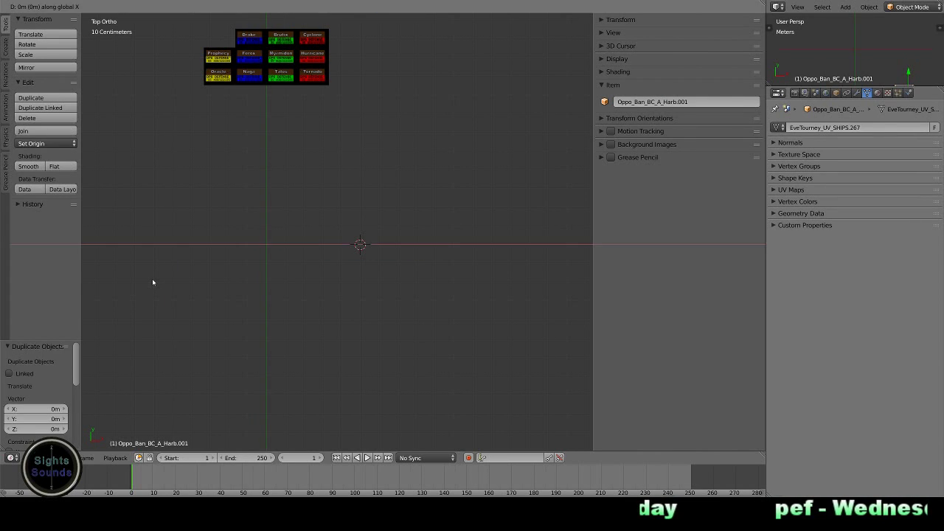
right_click(152, 283)
key("h")
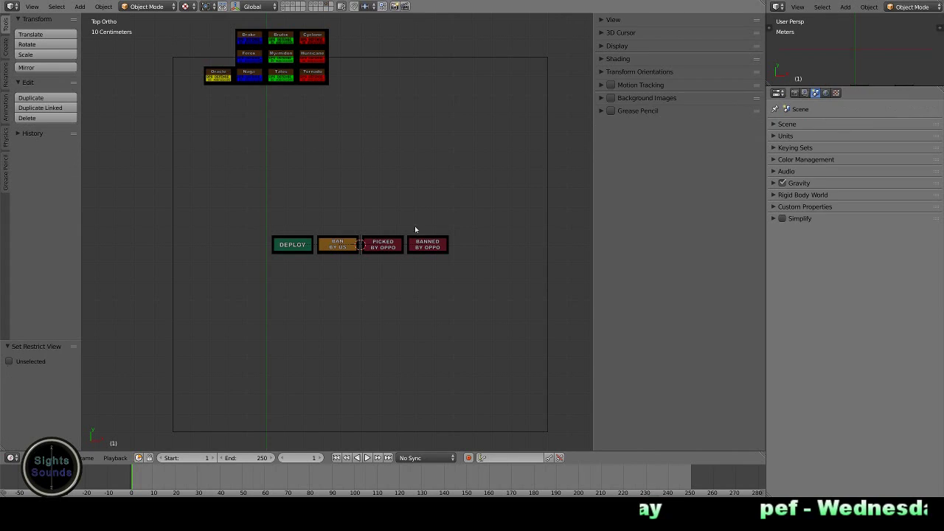
right_click(547, 171)
left_click(676, 103)
type("Par_BTN_BC_A_Prop")
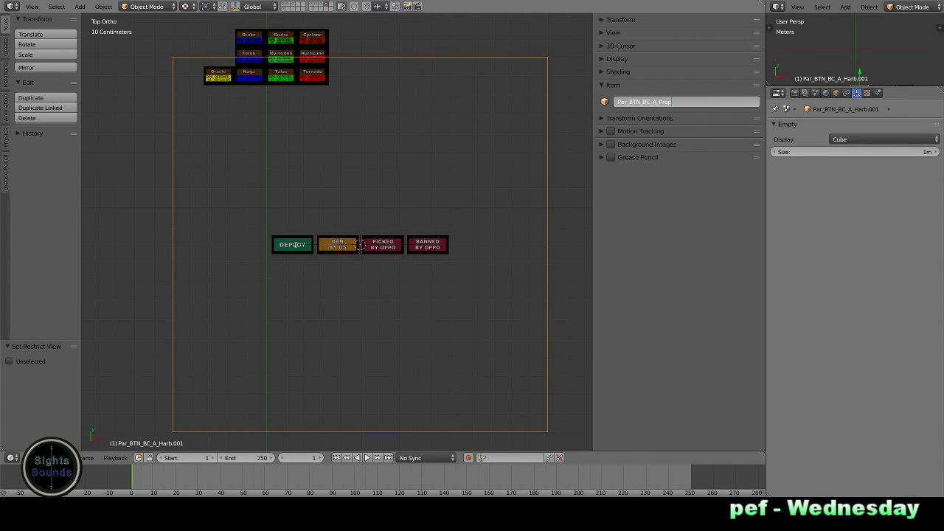
Step: Rename the BAN BY US, PICKED BY OPPO and BANNED BY OPPO buttons with the Prop ship code
right_click(338, 244)
left_click(629, 102)
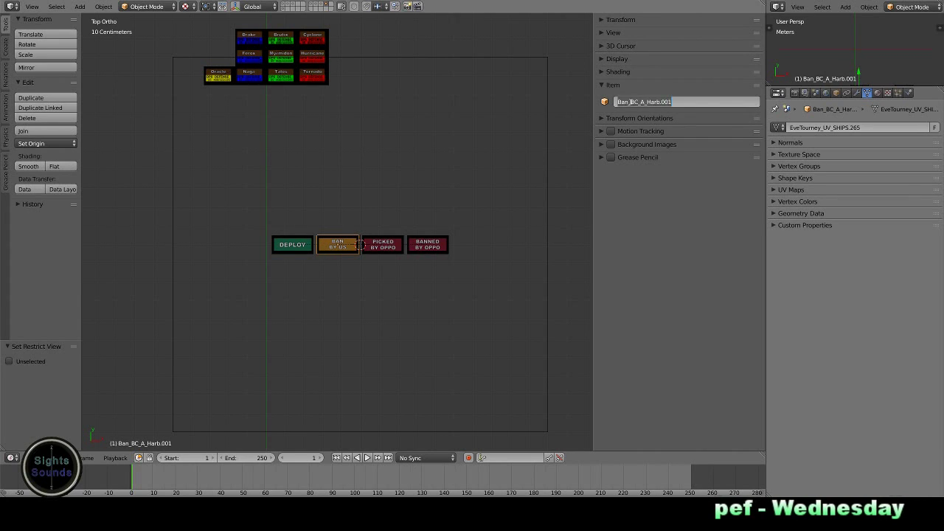
right_click(383, 244)
left_click(676, 102)
key("ctrl+BackSpace")
type("Prop")
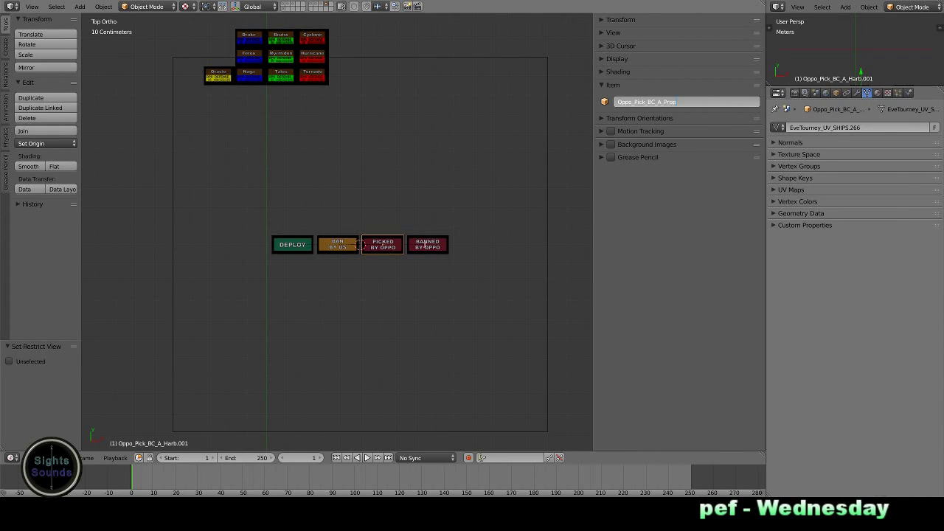
right_click(426, 246)
left_click(675, 102)
key("ctrl+BackSpace")
type("Prop")
key("Return")
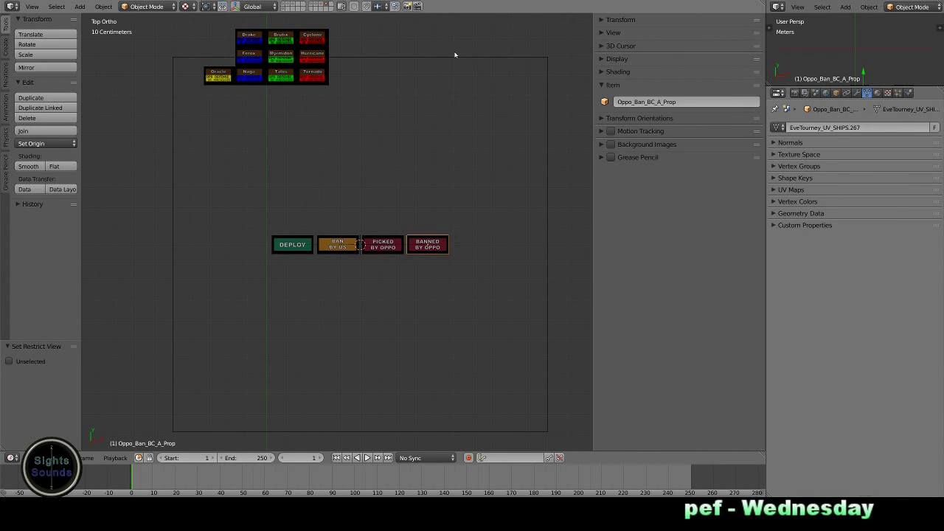
Step: Check the Prophecy set by moving its parent frame 5 along X and back
key("bracketleft")
type("gx5")
key("Return")
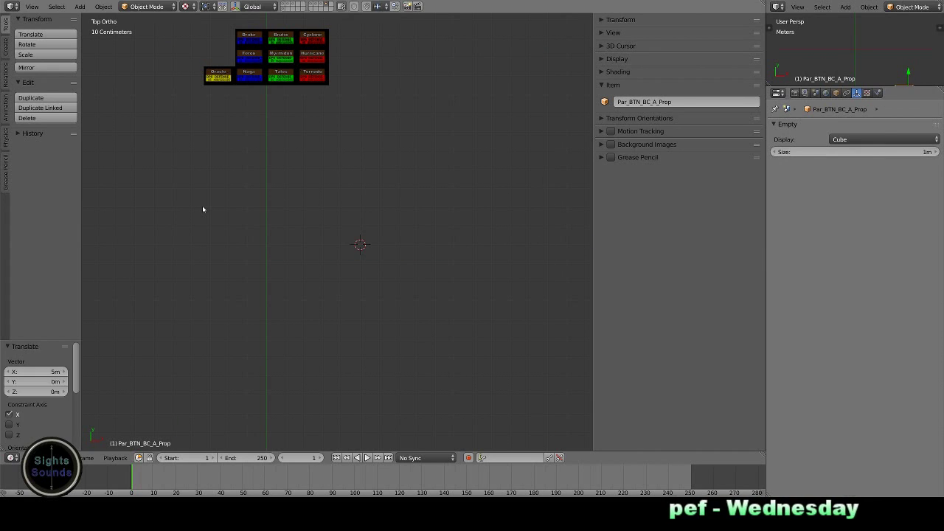
type("gx-5")
key("Return")
Step: Hide the Oracle ship card and rename the frame and its buttons for Oracle
right_click(218, 77, "shift")
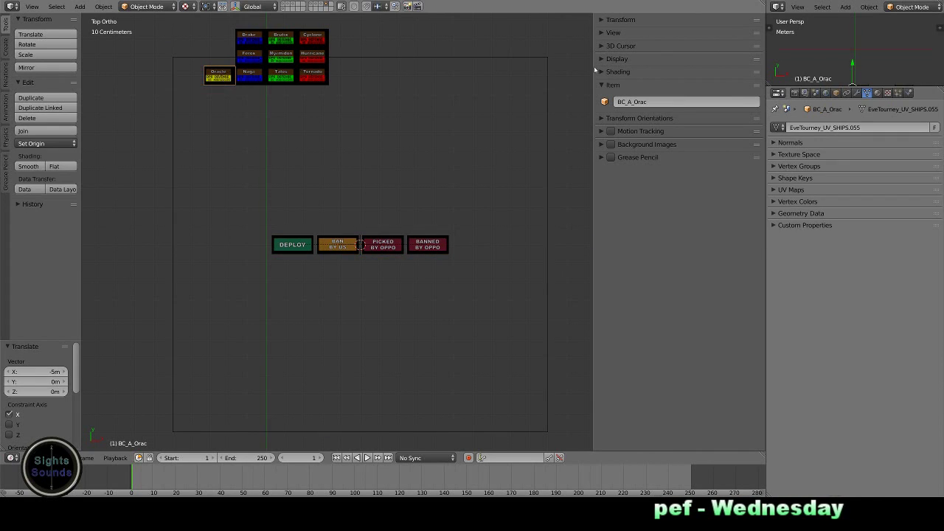
key("h")
right_click(315, 261)
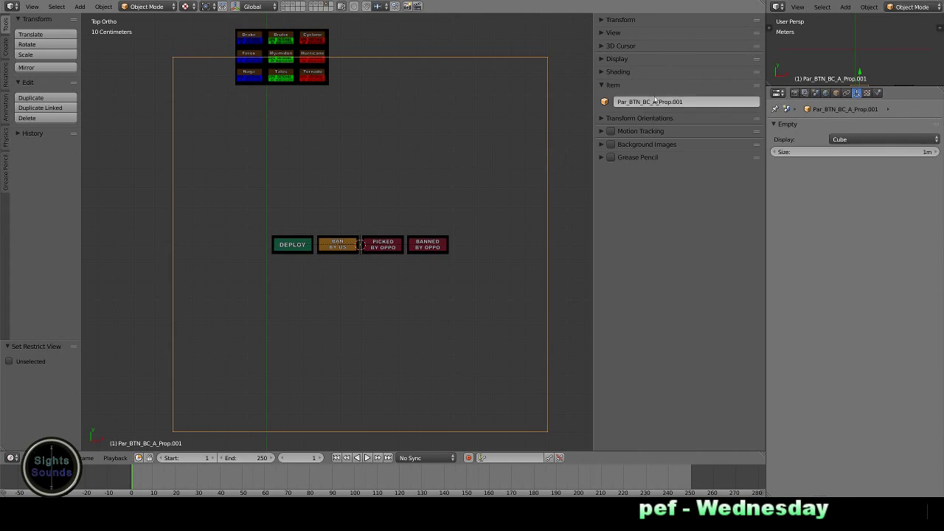
key("bracketright")
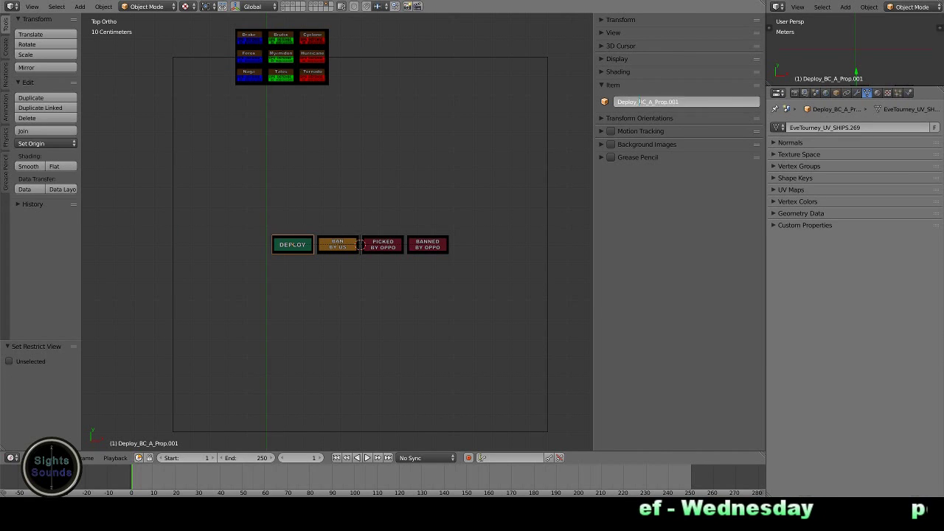
key("bracketright")
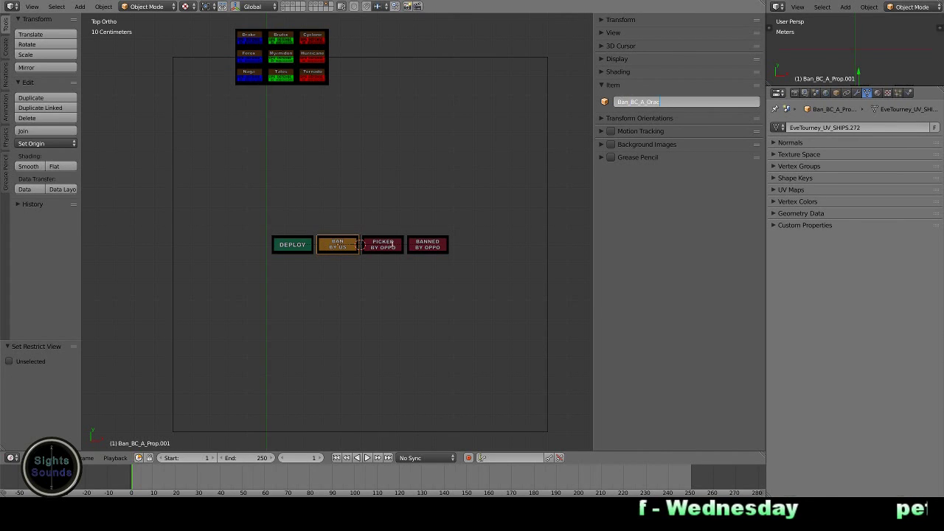
key("Escape")
key("bracketright")
left_click(647, 102)
key("Return")
key("bracketright")
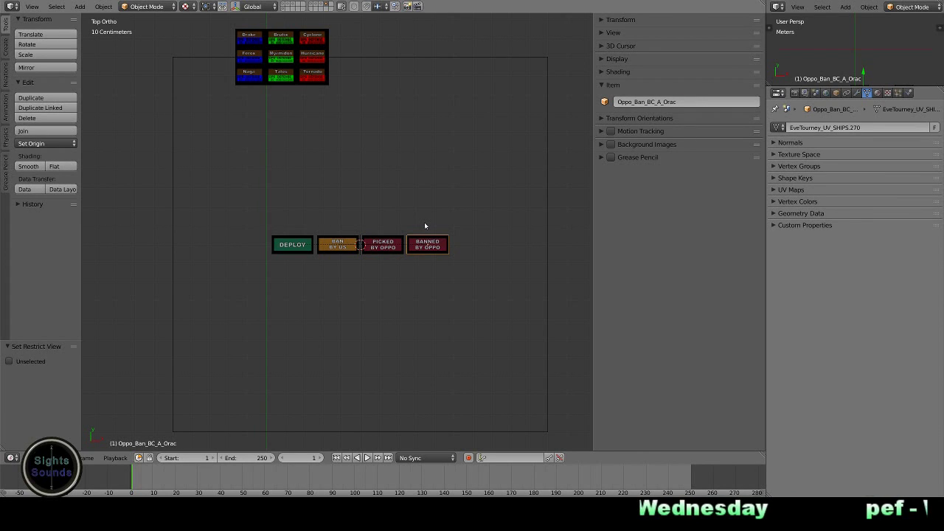
Step: Move the Oracle frame and four buttons to layer 2, then duplicate them at X -5
left_click_drag(564, 228, 238, 279)
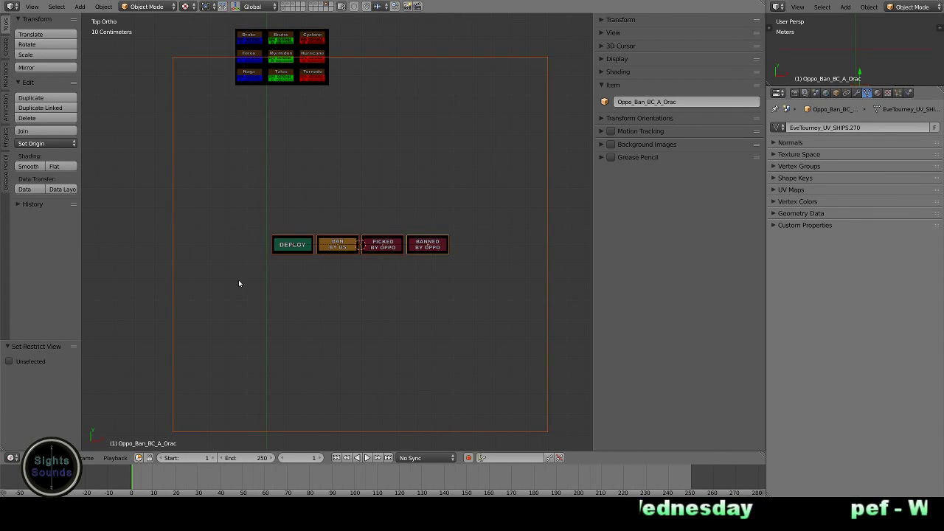
key("m")
key("2")
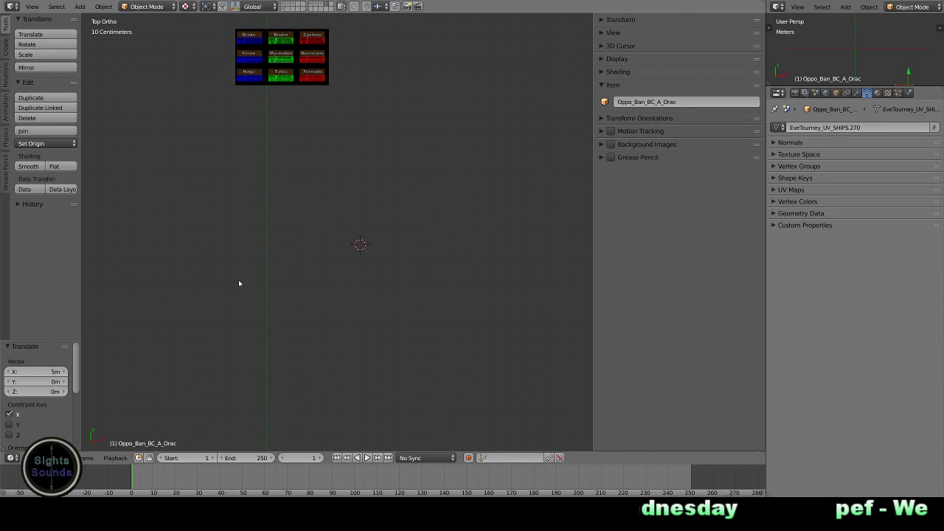
key("shift+d")
type("x-5")
key("Return")
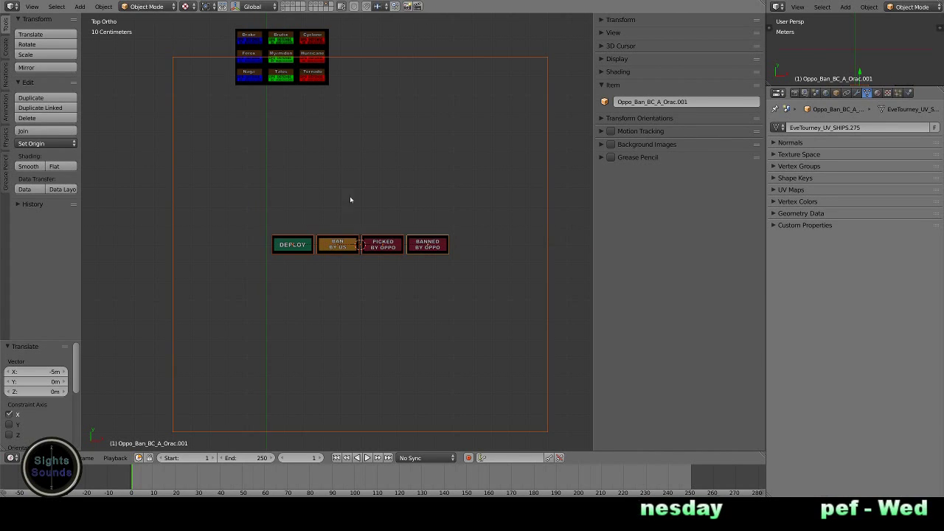
Step: Hide the Drake card and rename its buttons, including Oppo_Pick and Oppo_Ban
right_click(249, 38)
key("h")
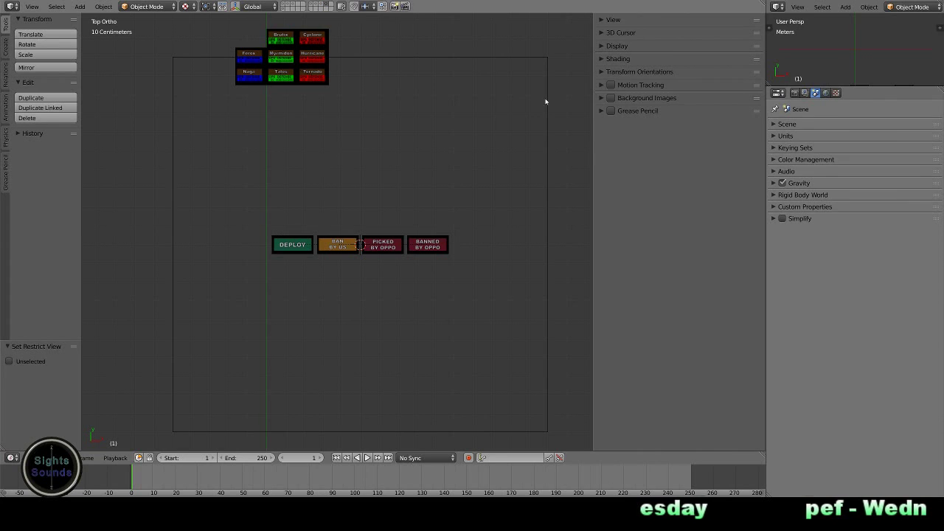
right_click(546, 101)
right_click(292, 244)
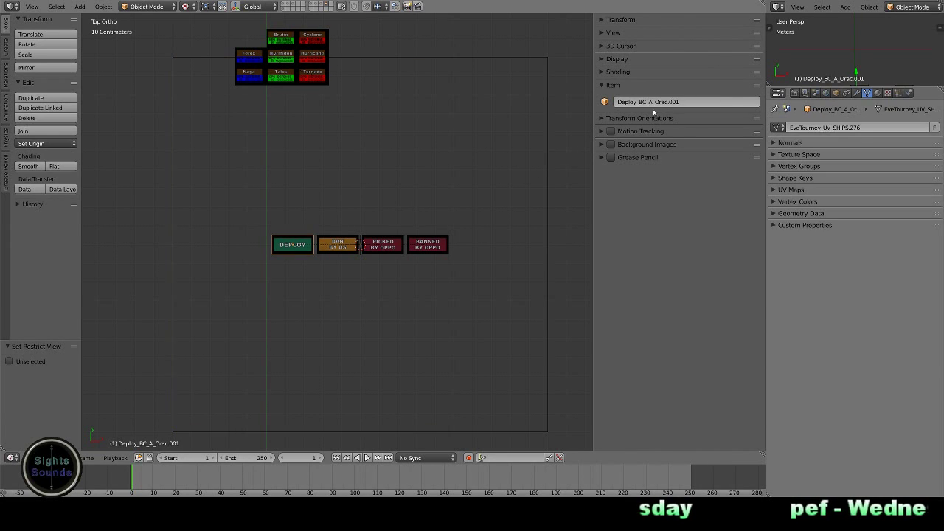
left_click_drag(641, 103, 722, 104)
type("Oppo_Pick")
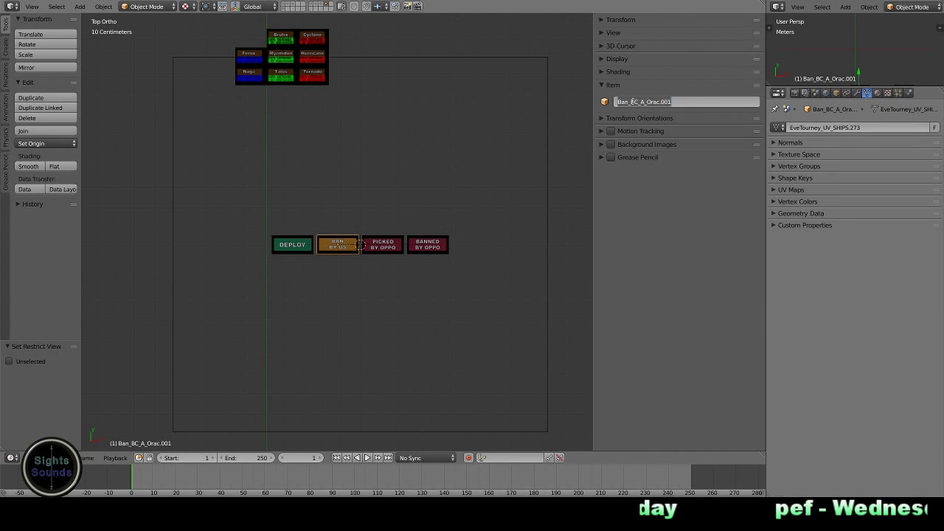
key("Return")
double_click(646, 102)
type("Oppo_Ban")
key("Return")
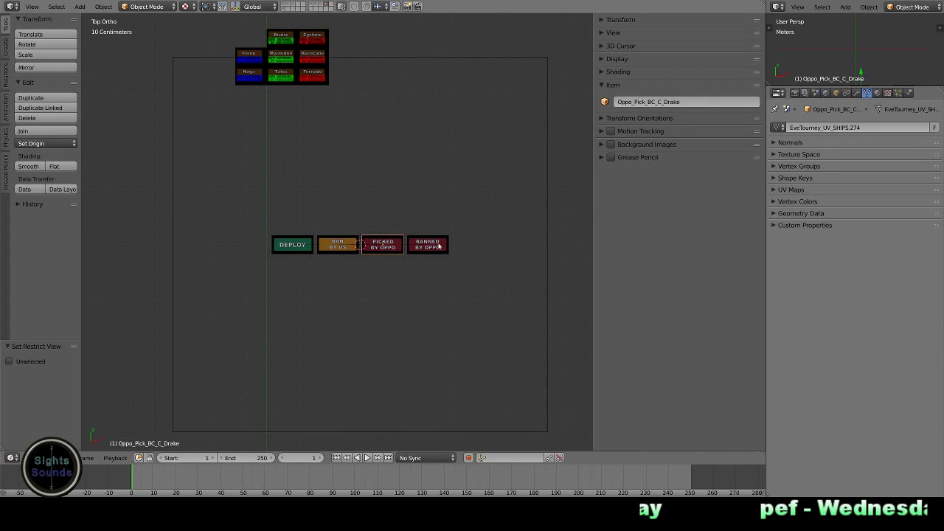
right_click(428, 244)
double_click(646, 102)
key("Return")
Step: Duplicate the Drake frame and buttons, placing the copy at X -5
key("b")
left_click_drag(555, 225, 226, 283)
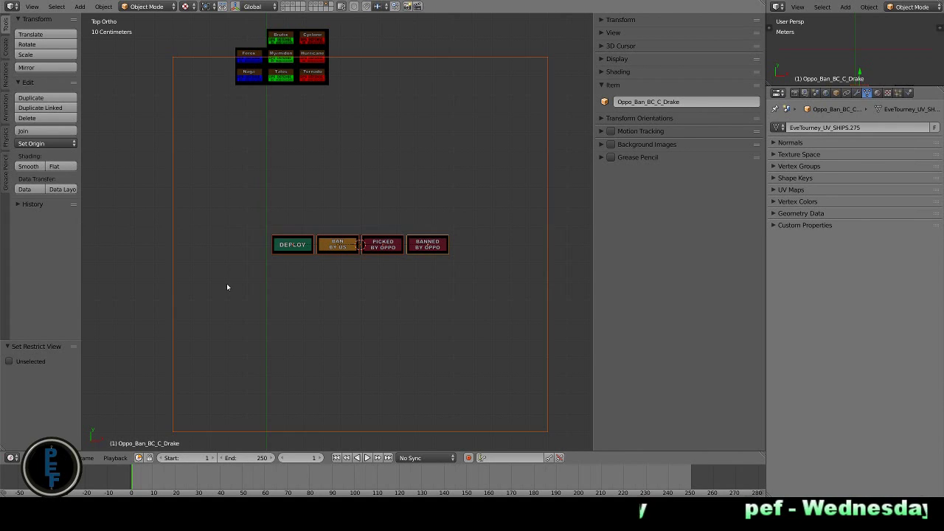
key("shift+d")
type("x-5")
key("Return")
Step: Rename the copied Par_BTN_BC_C_Drake.001 frame empty and DEPLOY button to Ferox
right_click(249, 56)
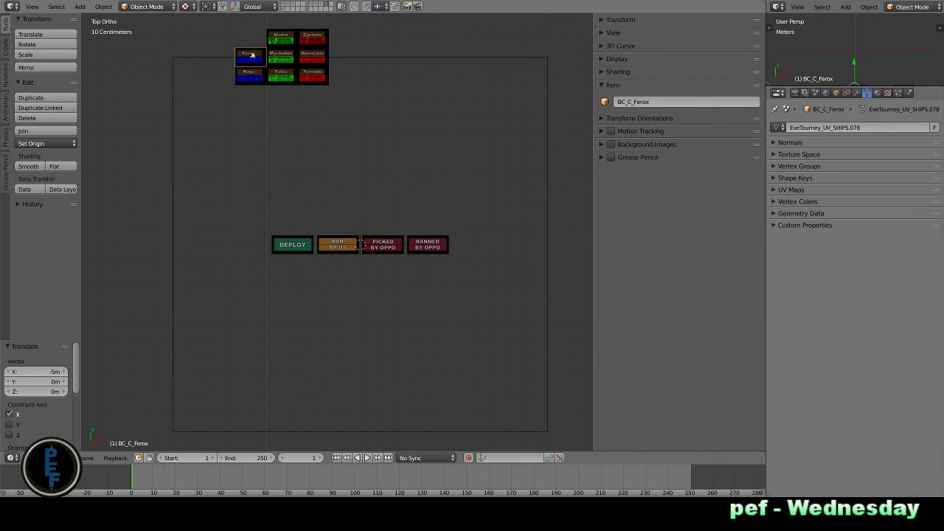
right_click(299, 230)
right_click(299, 230)
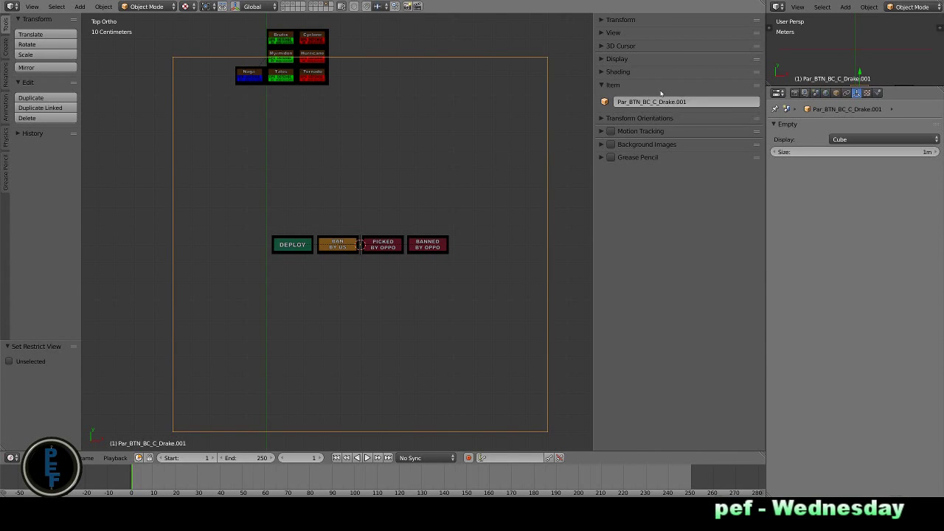
double_click(676, 101)
key("Return")
right_click(298, 246)
double_click(643, 102)
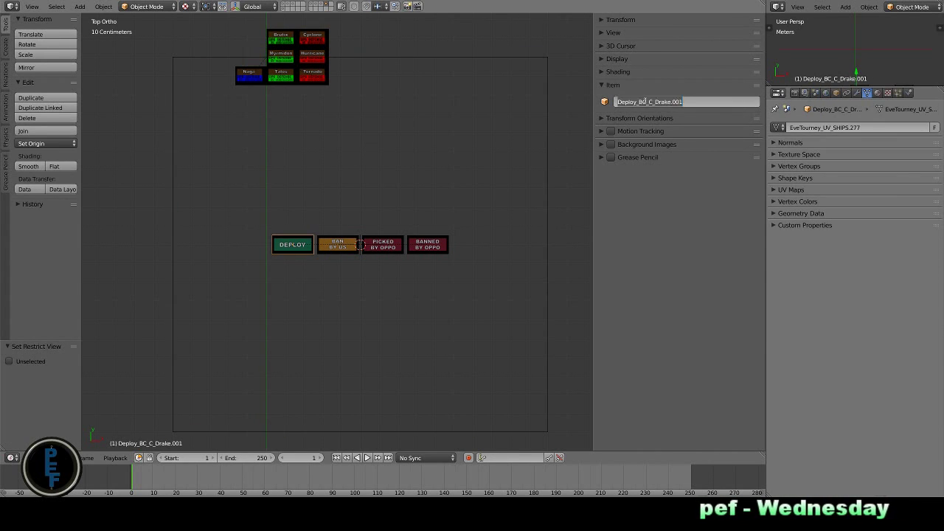
key("Return")
Step: Rename the copied BAN BY US and BANNED BY OPPO buttons to Ferox
right_click(383, 244)
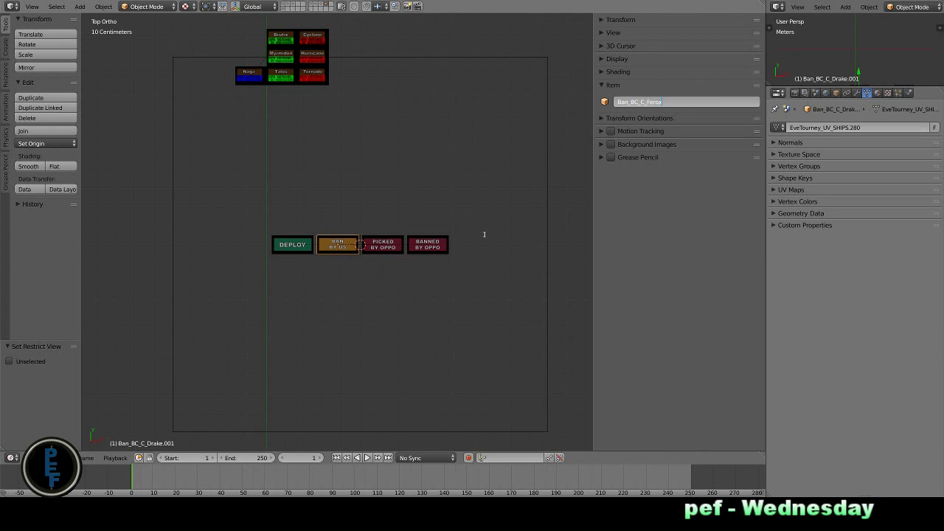
double_click(633, 102)
key("Return")
right_click(428, 244)
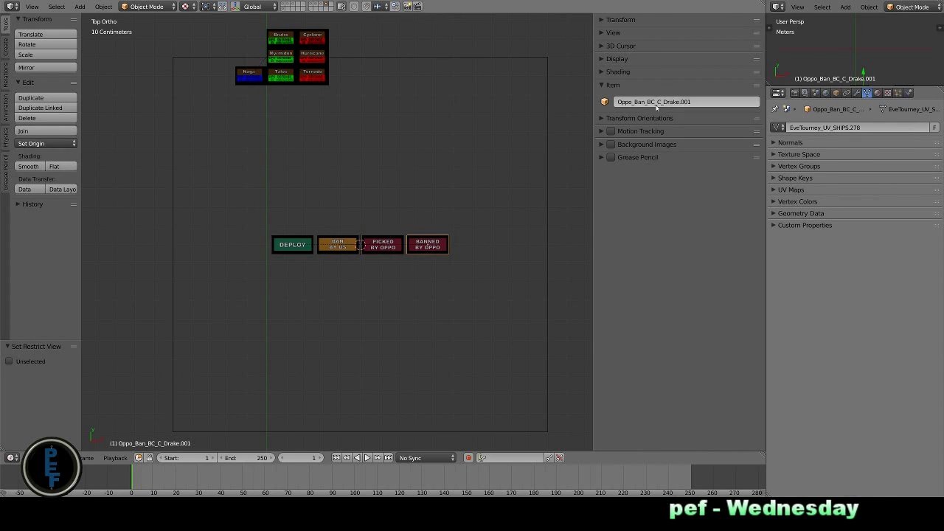
double_click(649, 102)
key("Return")
Step: Duplicate the Ferox frame and four buttons 5 m along negative X and hide the Naga tile
left_click_drag(561, 217, 268, 280)
key("shift+d")
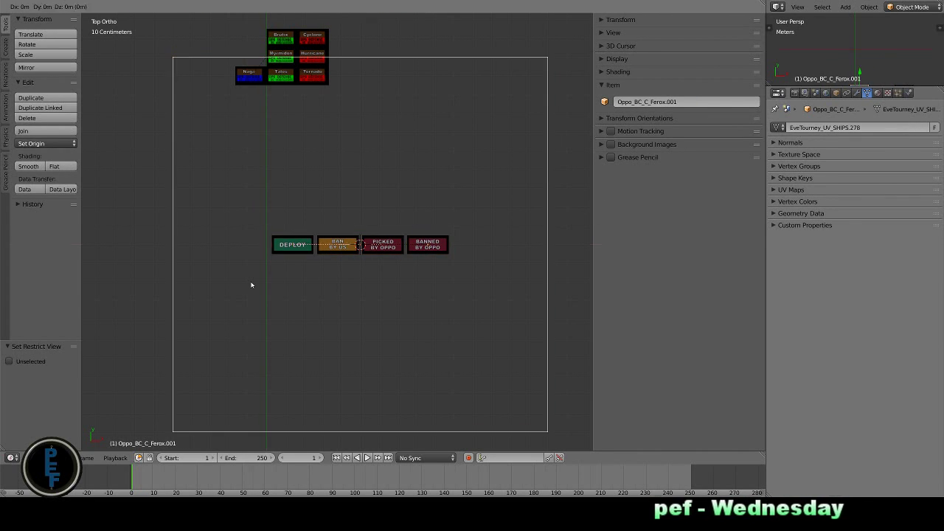
type("x-5")
key("Return")
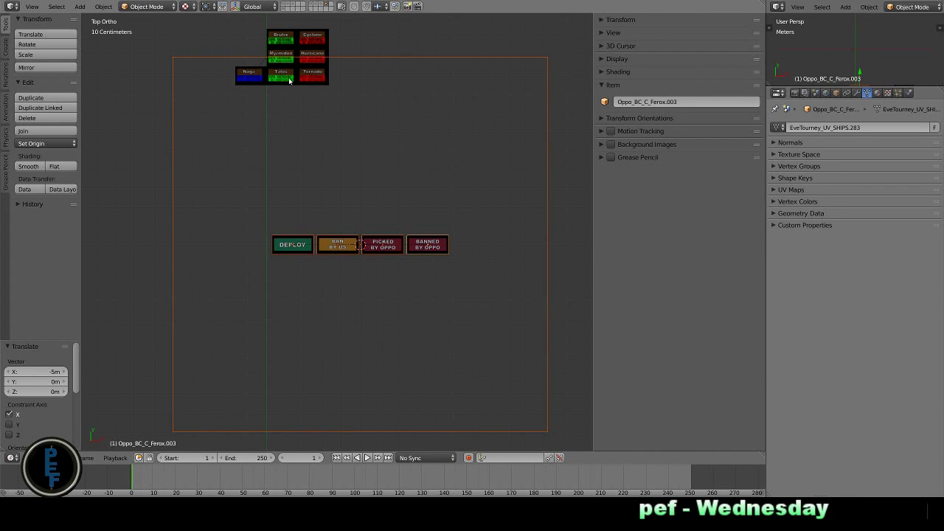
key("h")
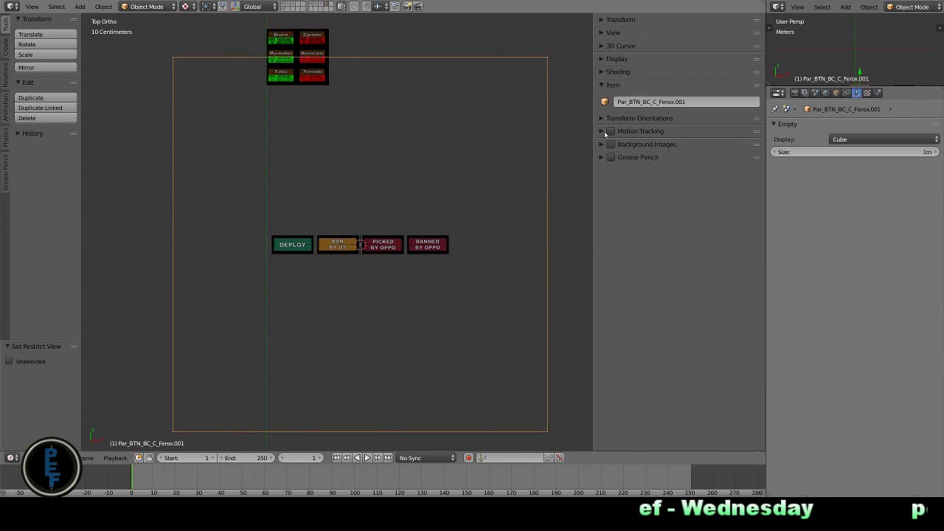
Step: Rename the new DEPLOY, BAN BY US, PICKED BY OPPO and BANNED BY OPPO buttons for Naga
right_click(299, 243)
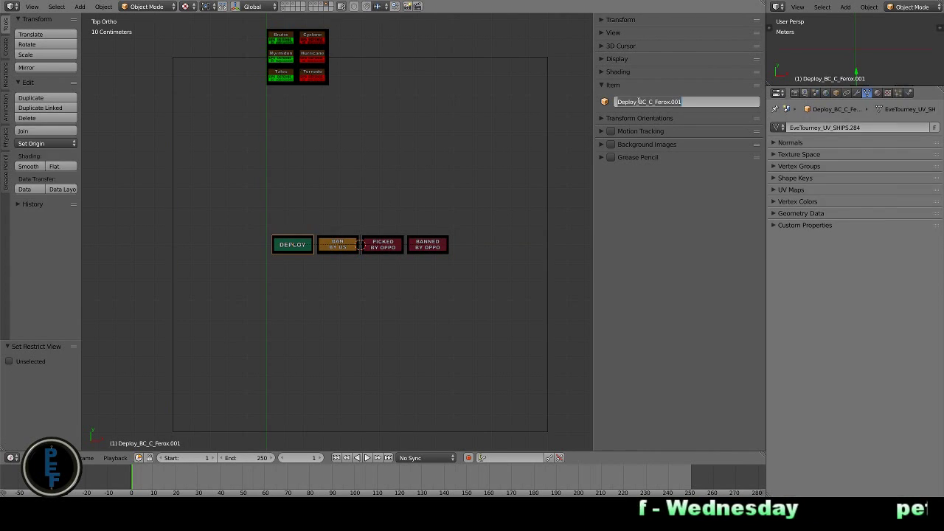
right_click(353, 240)
right_click(361, 245)
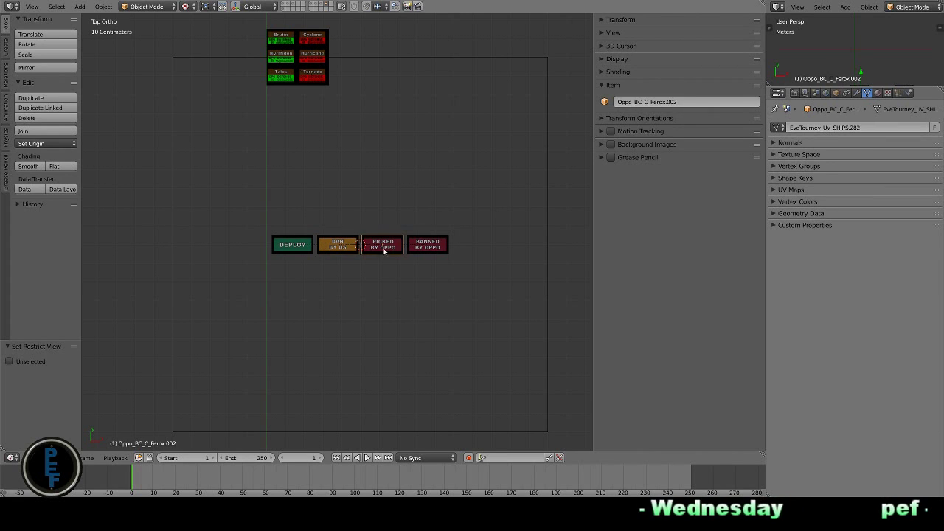
right_click(419, 245)
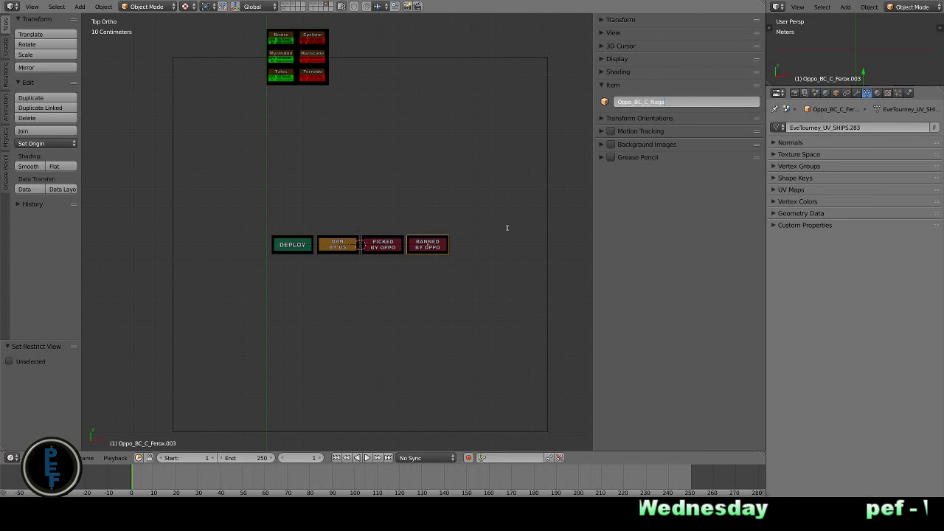
key("Return")
key("shift+d")
Step: Place the Naga set copy at X -5 and hide the Brutix ship tile
type("x")
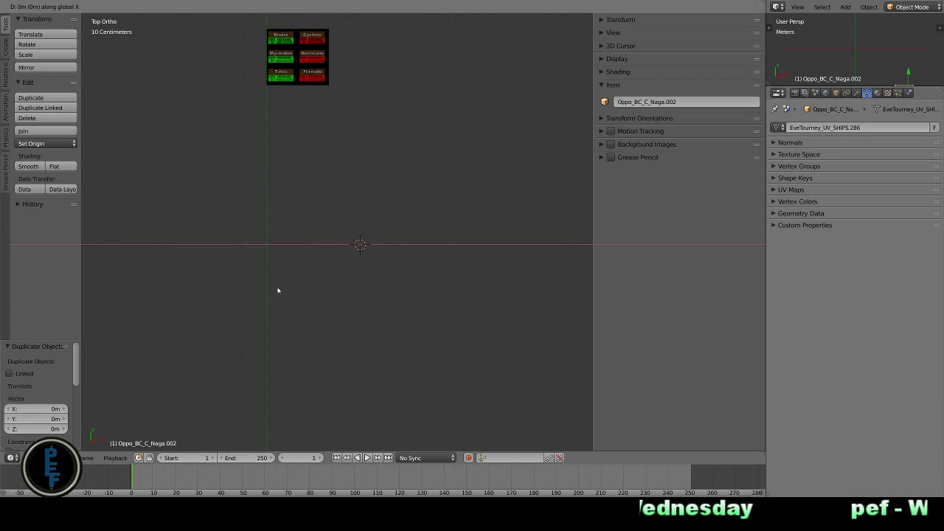
type("-5")
key("Return")
right_click(424, 249)
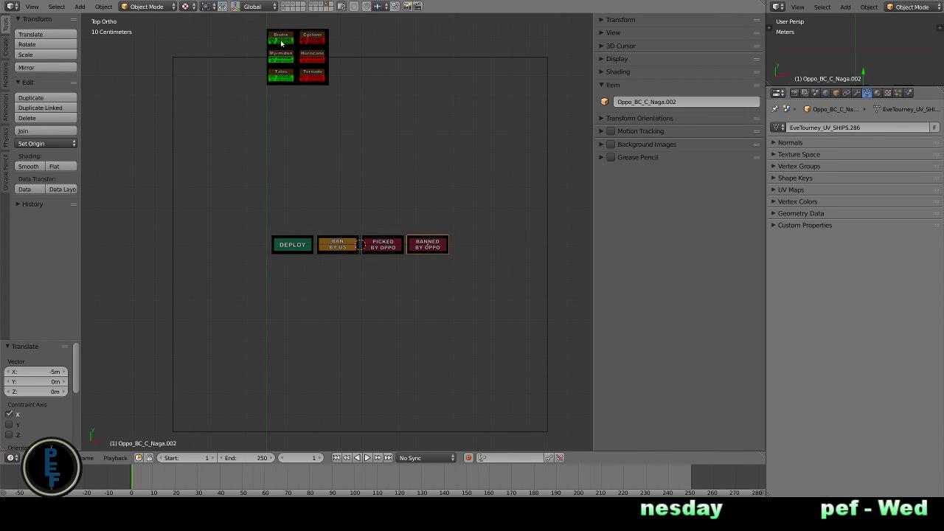
key("h")
Step: Rename the new frame empty, DEPLOY, BAN BY US and PICKED BY OPPO buttons for Brutix
right_click(546, 120)
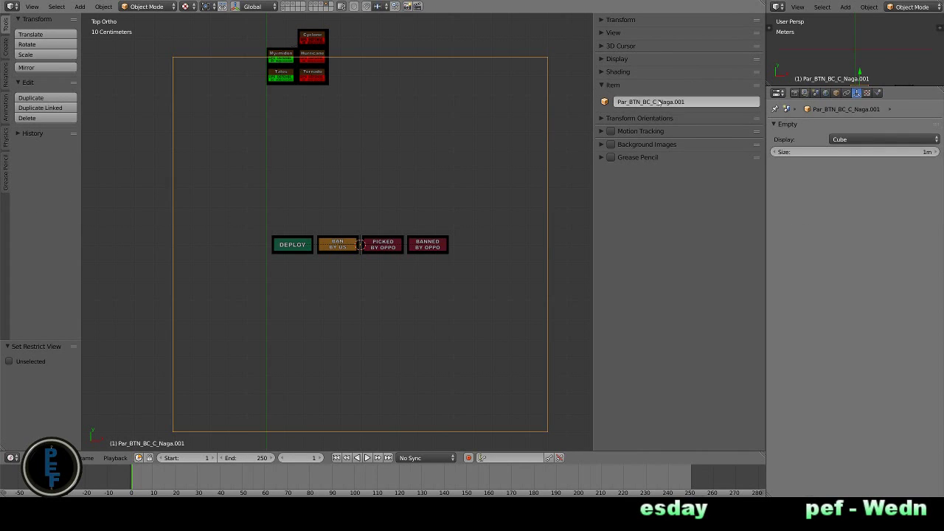
left_click(659, 102)
right_click(292, 244)
left_click(649, 101)
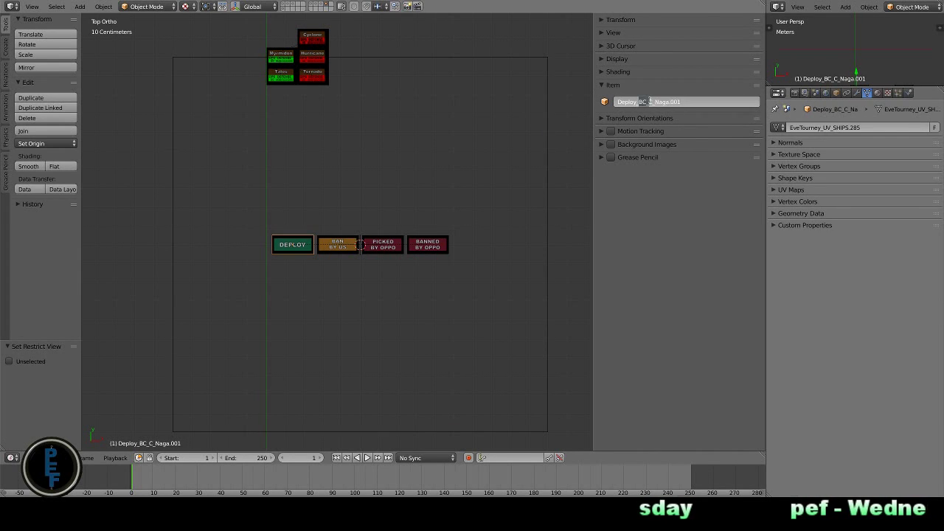
type("Ban")
key("Return")
right_click(337, 244)
left_click(709, 101)
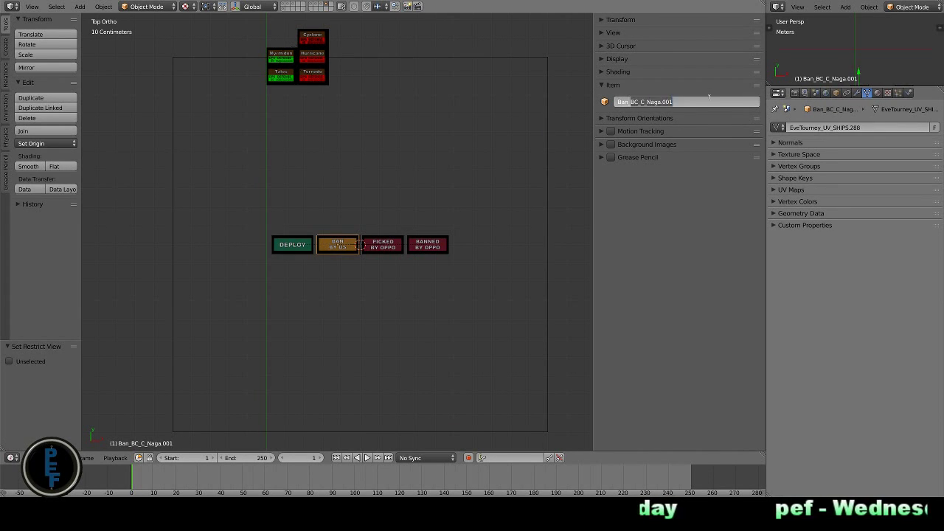
right_click(383, 244)
left_click(636, 102)
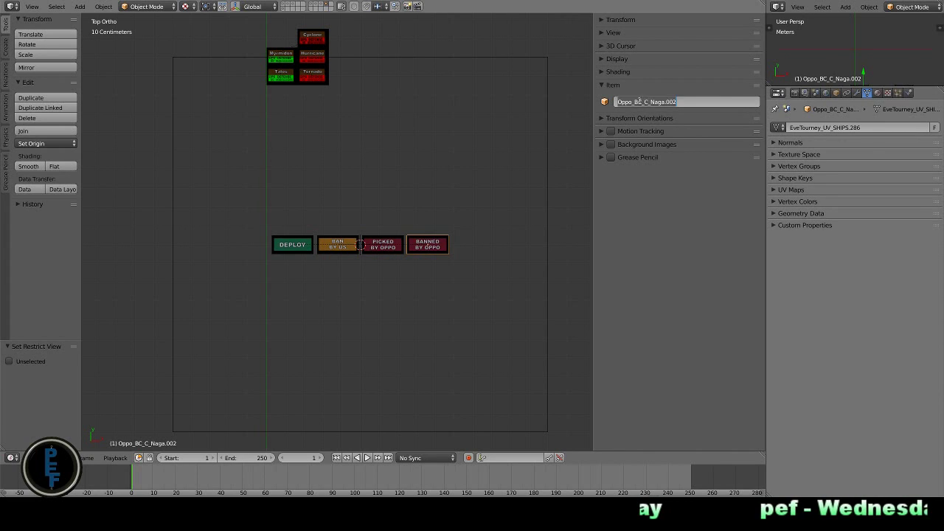
key("Return")
right_click(205, 293)
Step: Duplicate the Brutix button set 5 m along negative X and hide the Myrmidon tile
key("shift+d")
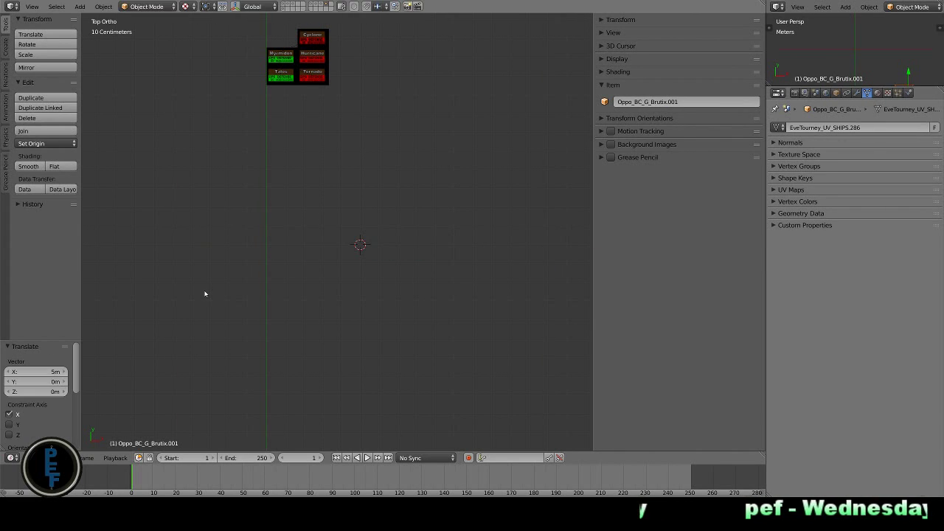
type("x-5")
key("Return")
right_click(289, 126)
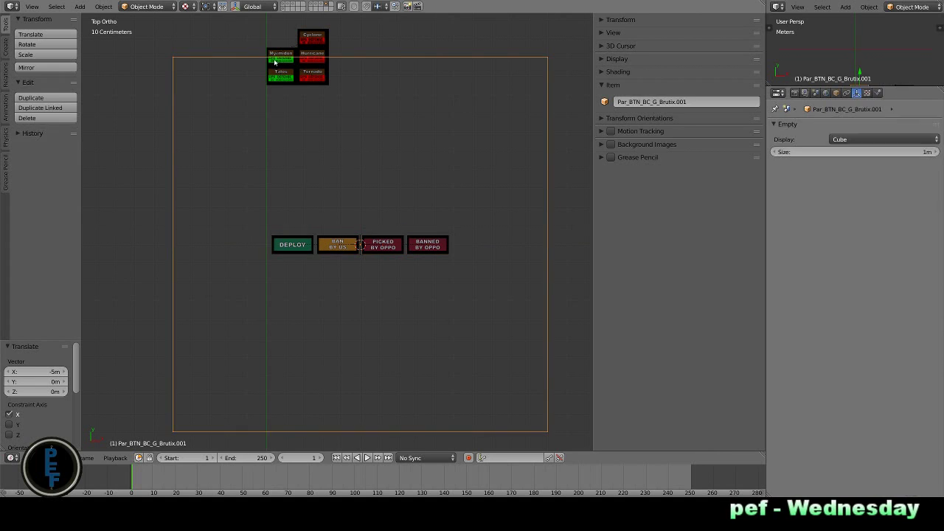
right_click(275, 63)
key("h")
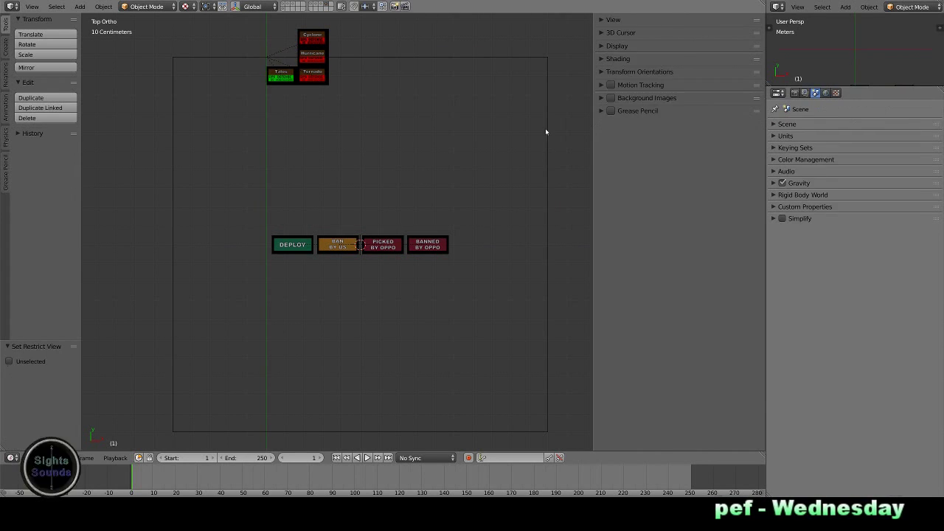
Step: Rename the new frame, BAN BY US and PICKED BY OPPO buttons with Myrm, e.g. Ban_BC_G_Myrm
right_click(546, 130)
double_click(643, 101)
right_click(338, 245)
double_click(632, 102)
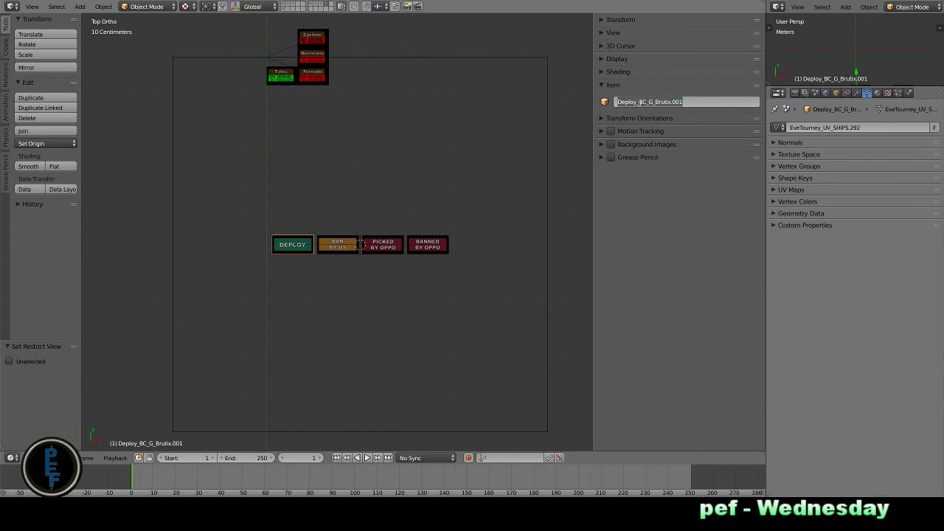
key("ctrl+v")
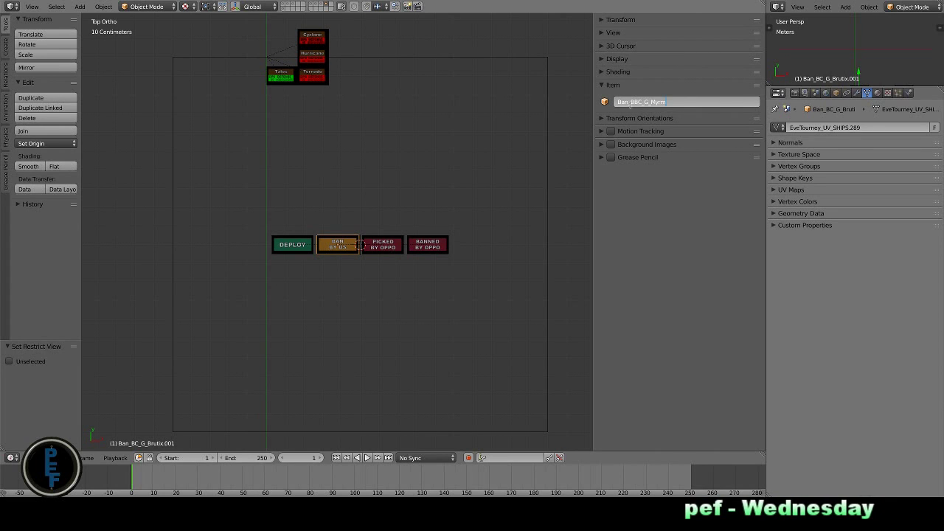
key("Return")
right_click(383, 245)
double_click(640, 102)
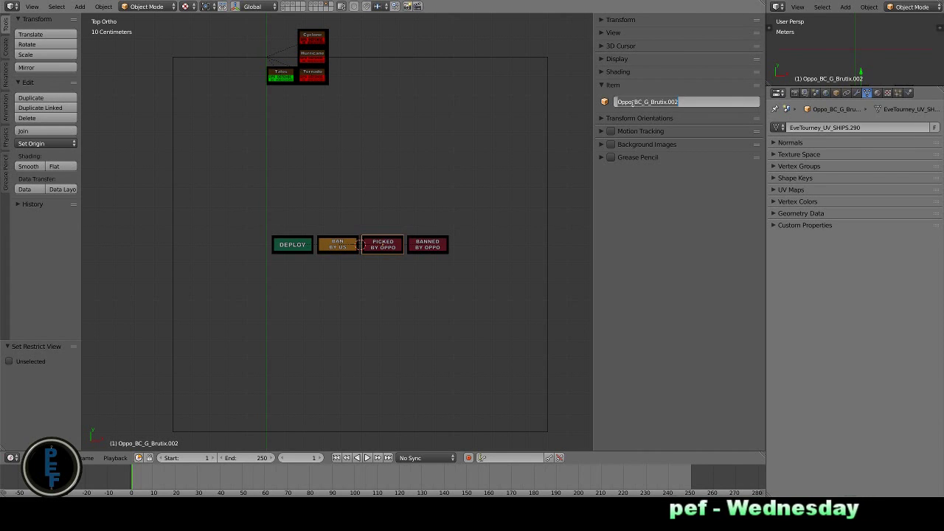
key("ctrl+v")
key("Return")
Step: Check the names of the overlapping Myrmidon button tiles, including the PICKED BY OPPO object
right_click(432, 245)
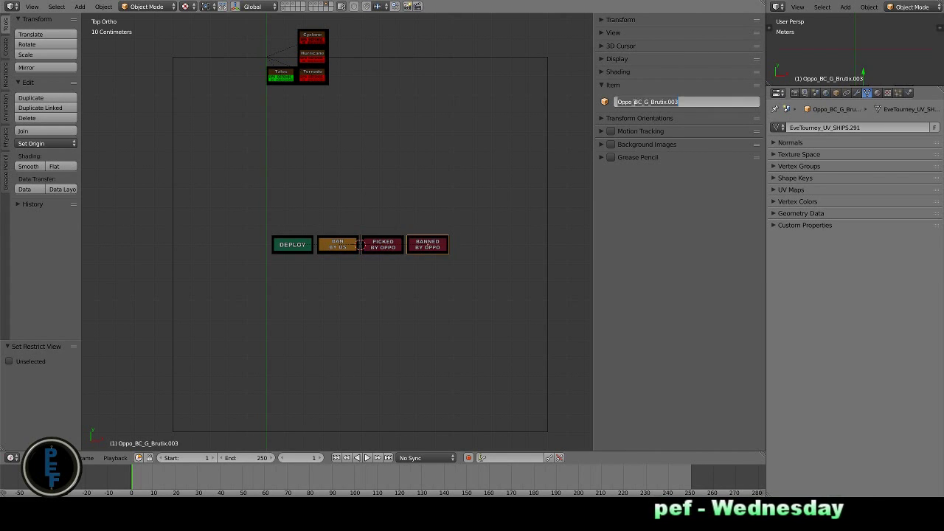
right_click(329, 250)
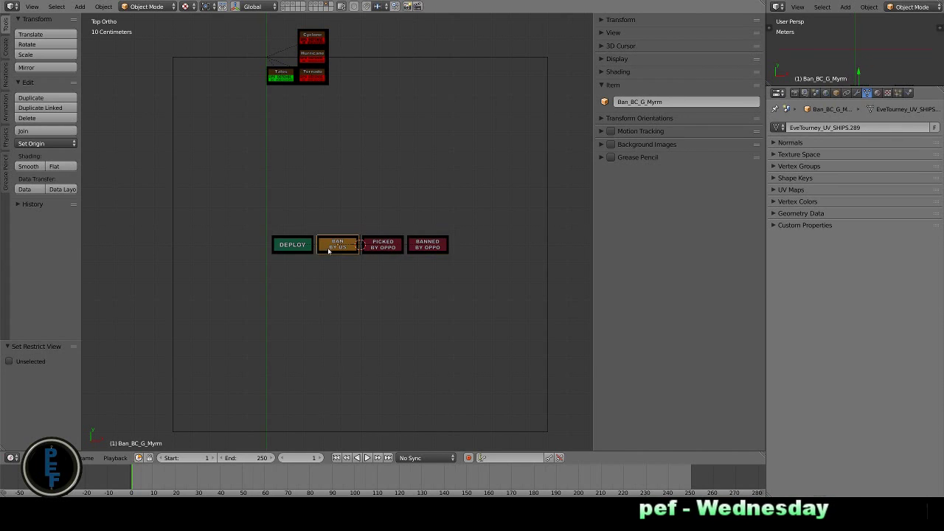
right_click(421, 251)
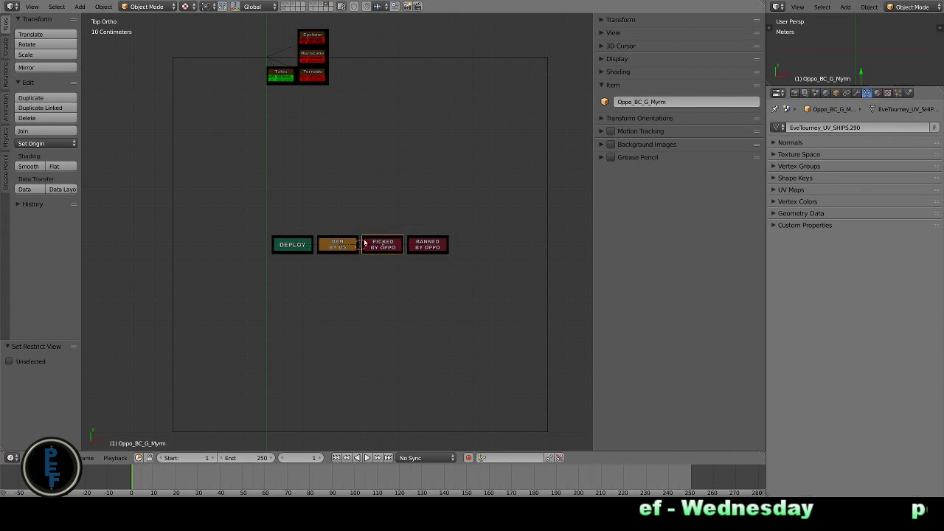
right_click(344, 241)
right_click(389, 251)
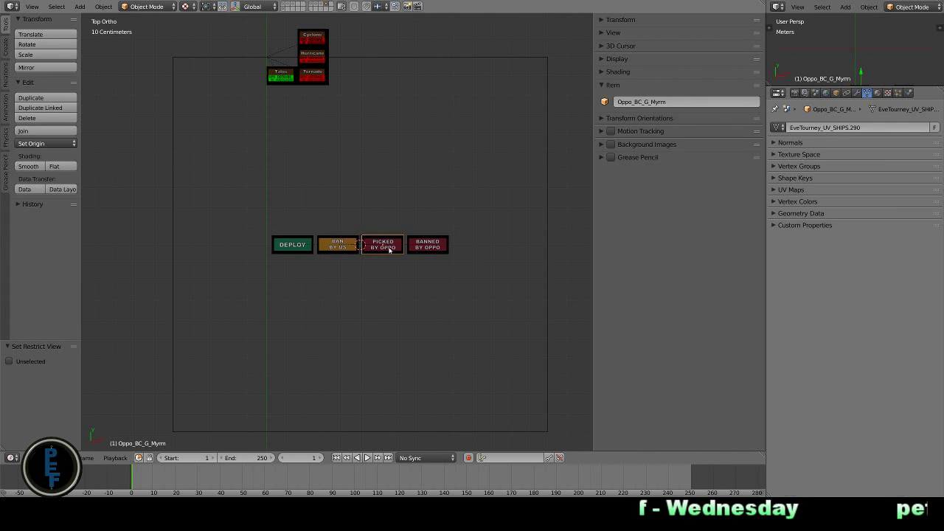
right_click(389, 251)
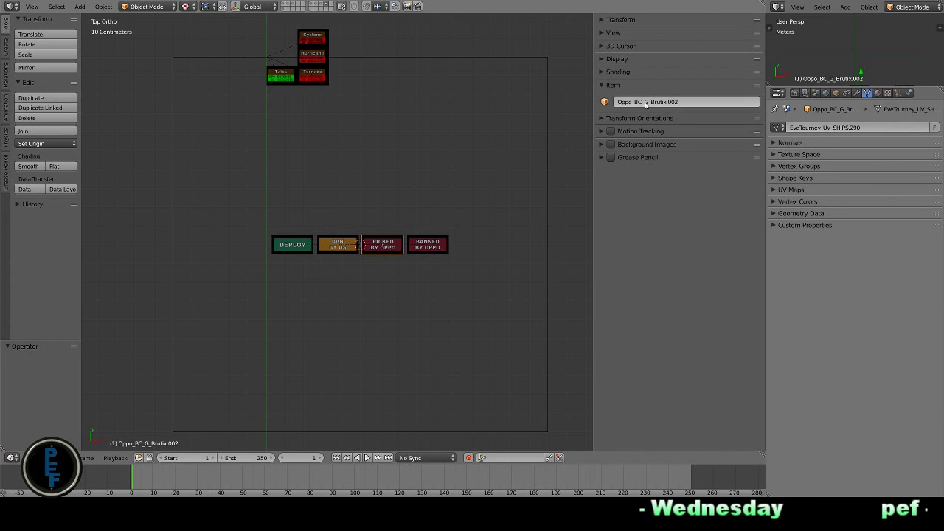
Step: Rename the Brutix picked copy Oppo_BC_G_Brutix.002 with Pick_ added and the .002 suffix removed
key("ctrl+z")
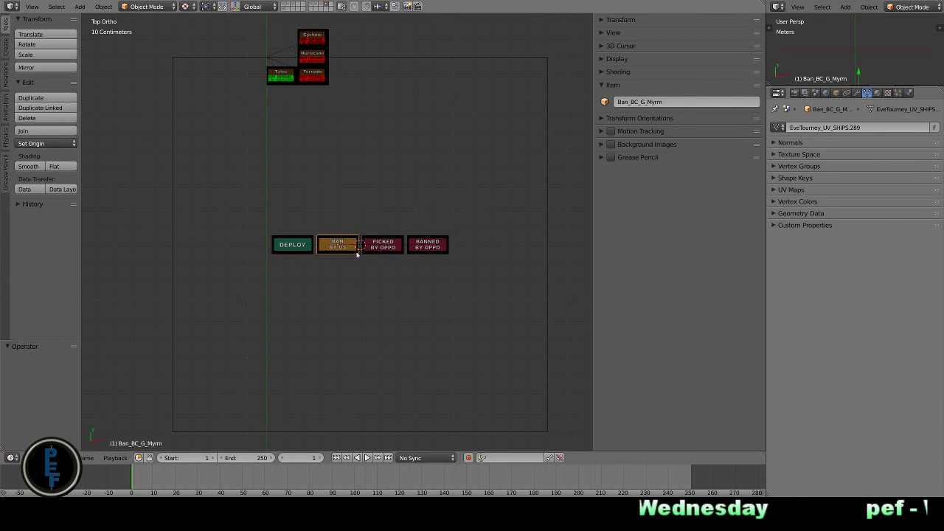
right_click(385, 241)
key("ctrl+z")
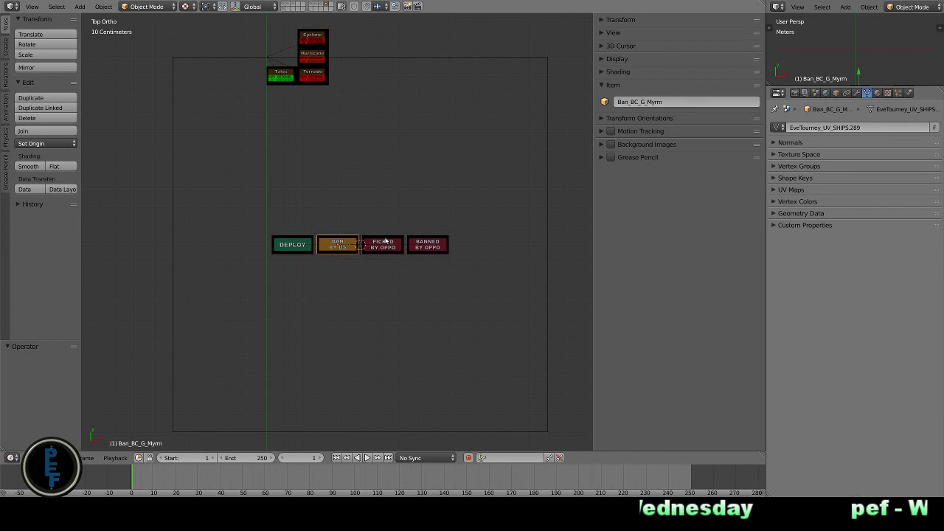
key("ctrl+shift+z")
left_click(640, 102)
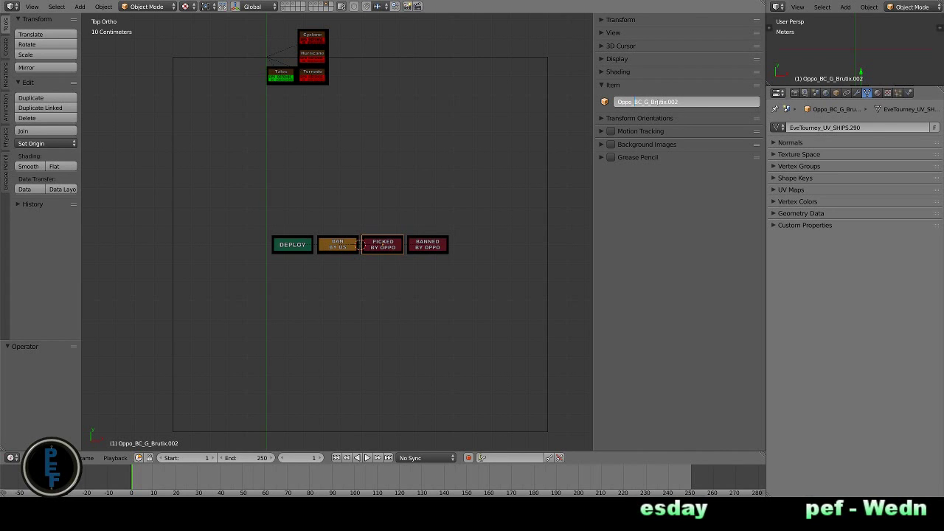
type("Pick")
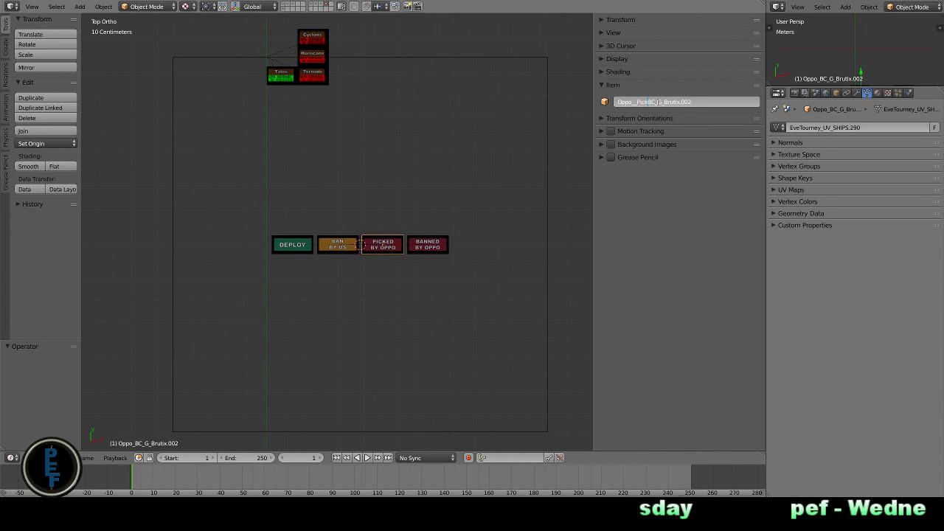
type("_")
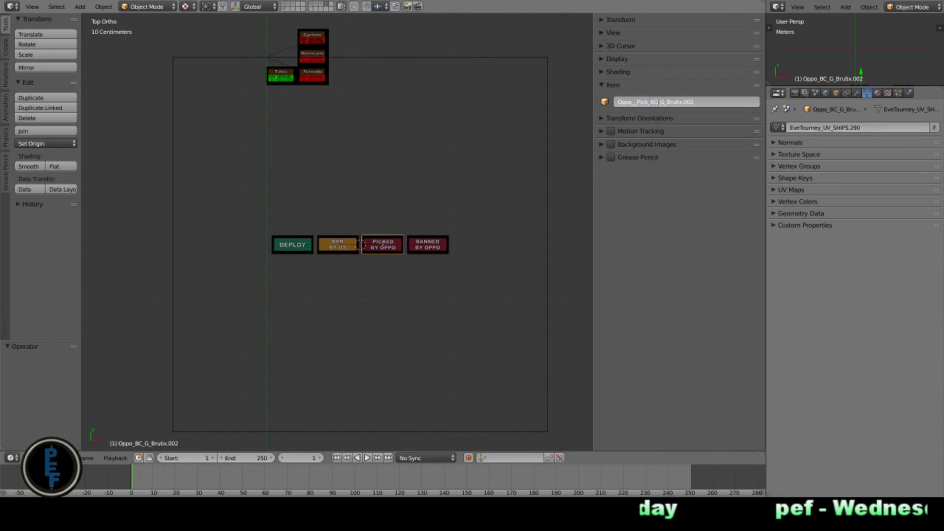
key("Return")
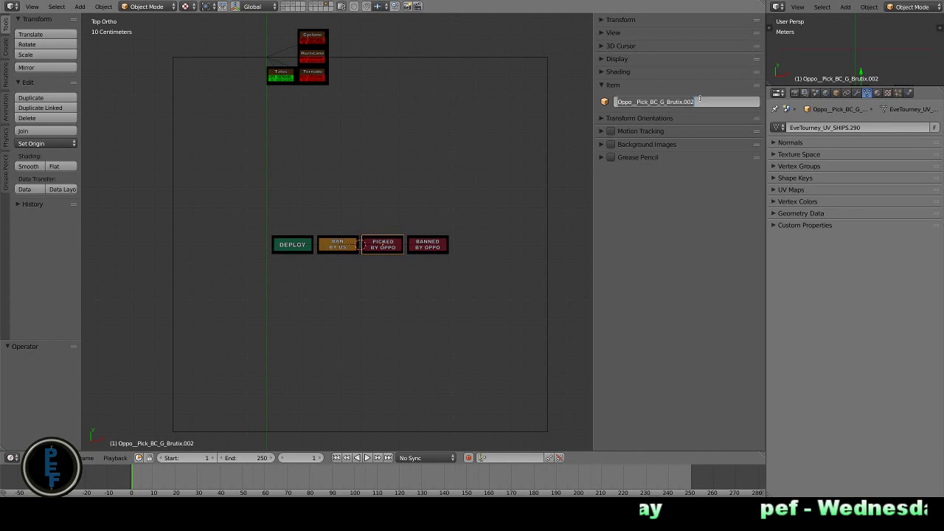
left_click(704, 102)
key("BackSpace")
key("BackSpace")
key("BackSpace")
key("Return")
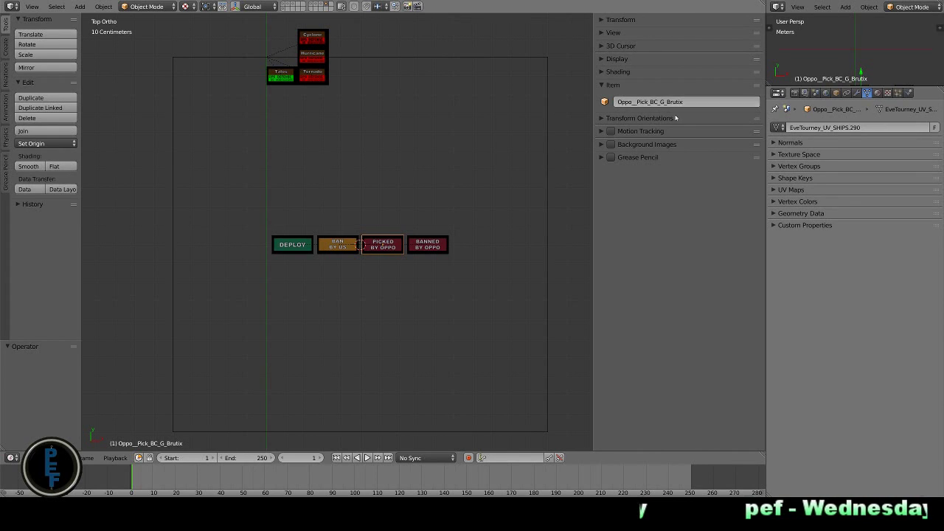
Step: Name the Brutix copies Oppo_Pick_BC_G_Brutix and Oppo_Ban_BC_G_Brutix, fixing their underscores
right_click(479, 248)
left_click(664, 102)
type("Ban")
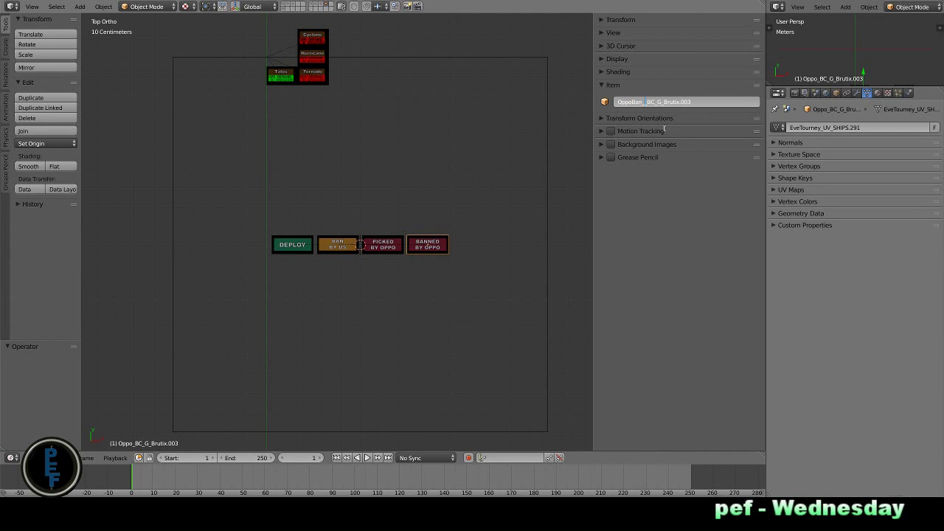
key("Return")
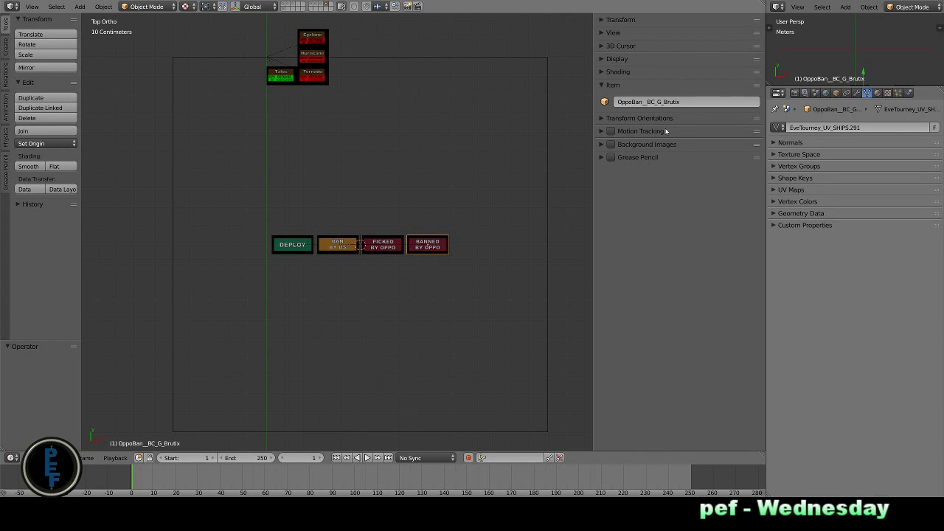
right_click(383, 244)
left_click(633, 102)
type("__Pick")
key("Return")
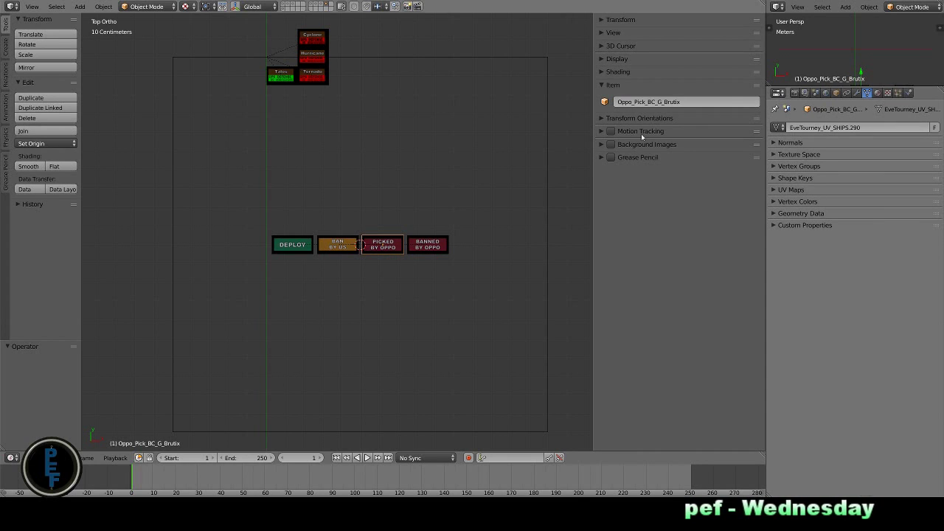
right_click(428, 245)
left_click(649, 101)
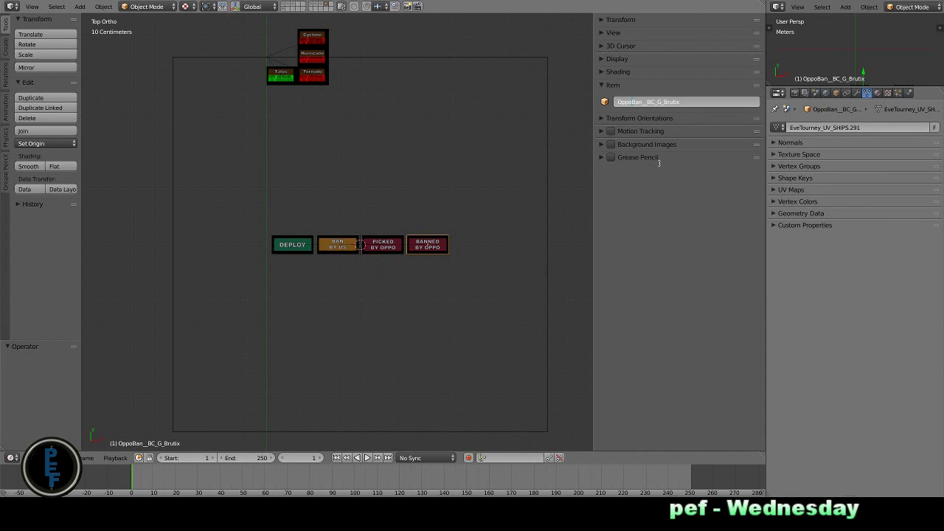
type("_")
key("Return")
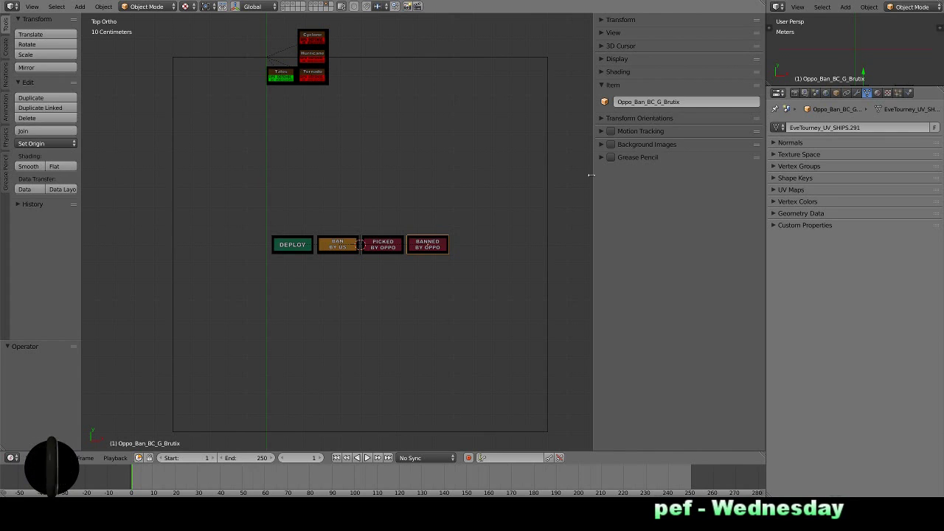
Step: Undo a faulty rename and add Pick_ to the next PICKED BY OPPO copy's name
scroll(428, 228, "down", 4)
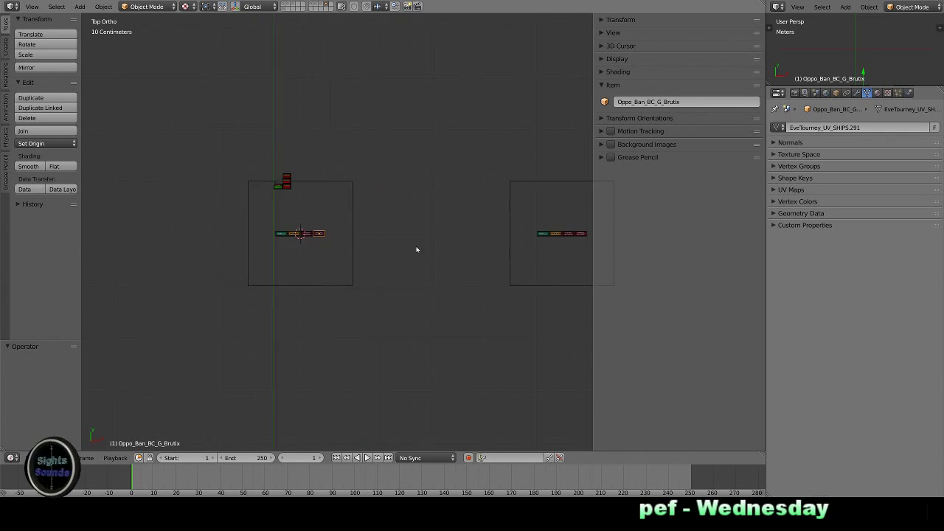
scroll(415, 249, "up", 2)
scroll(505, 246, "up", 4)
right_click(440, 224)
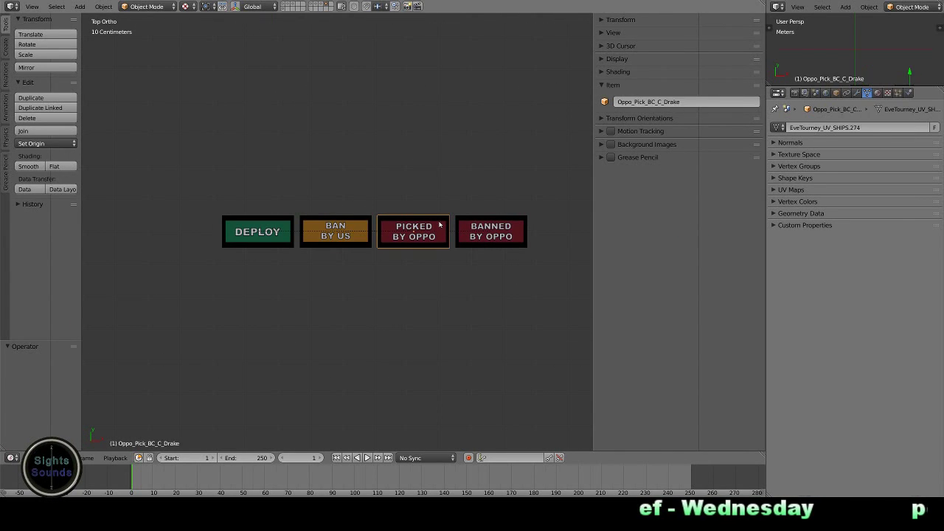
left_click(616, 104)
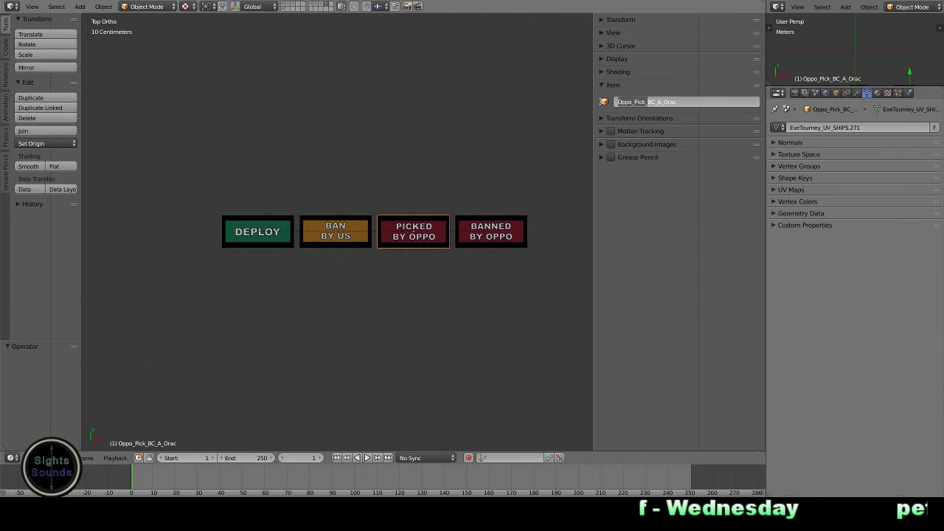
key("Escape")
key("ctrl+z")
left_click(633, 101)
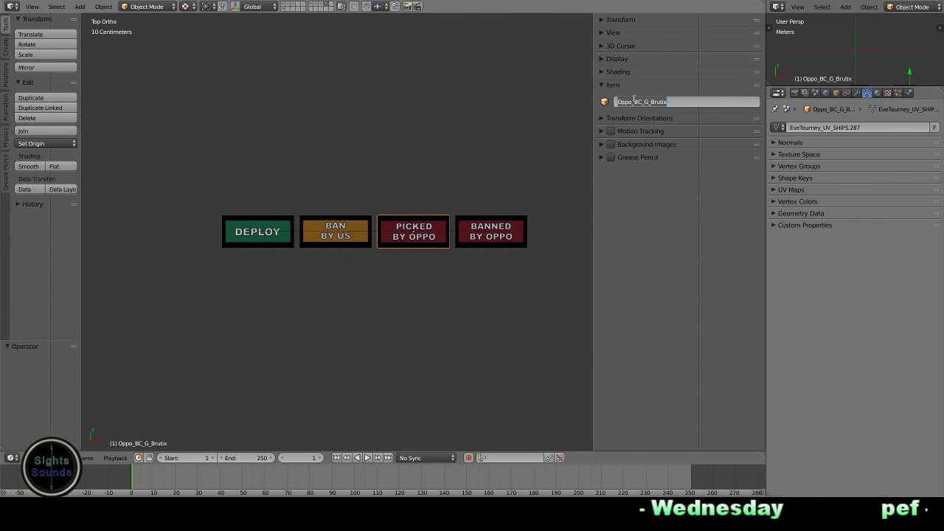
left_click(633, 101)
type("Pick_")
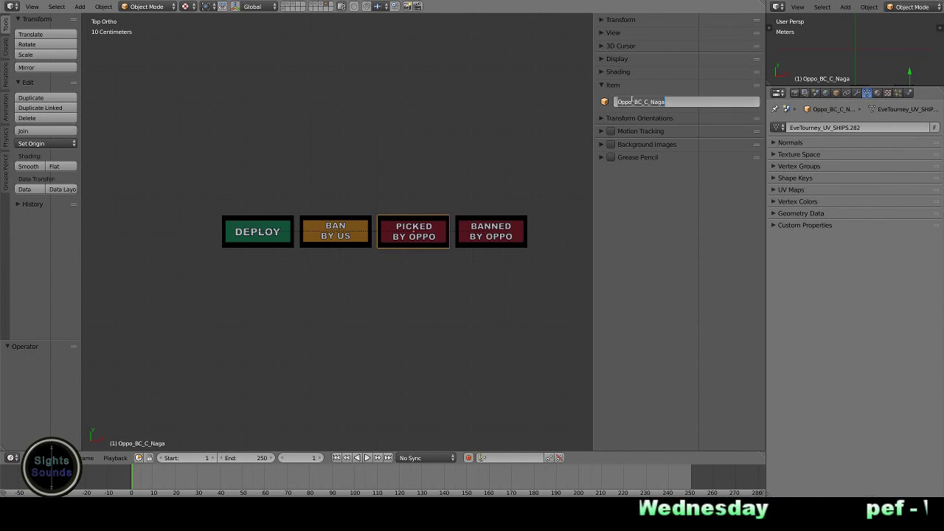
key("Return")
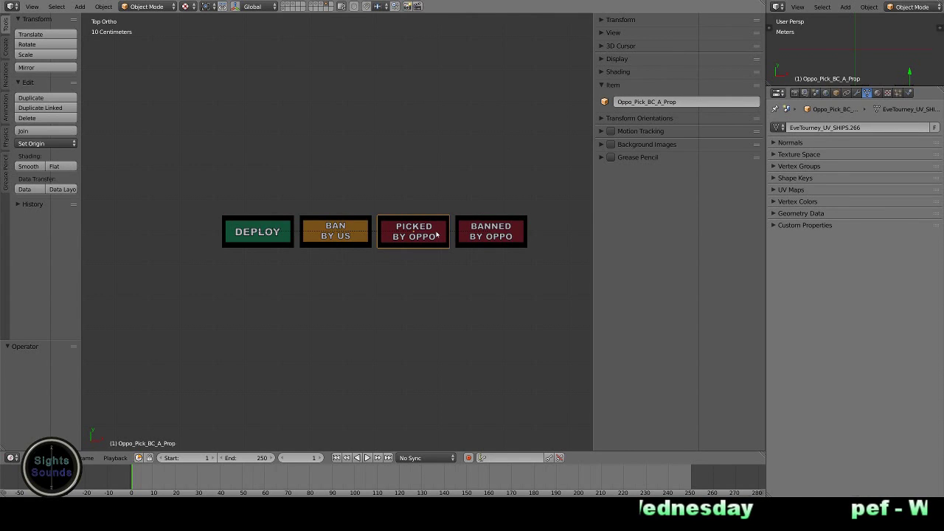
Step: Rename the banned copy to Oppo_Ban_BC_G_Brutix, fixing the doubled Ban and dropping .001
right_click(503, 228)
left_click(639, 102)
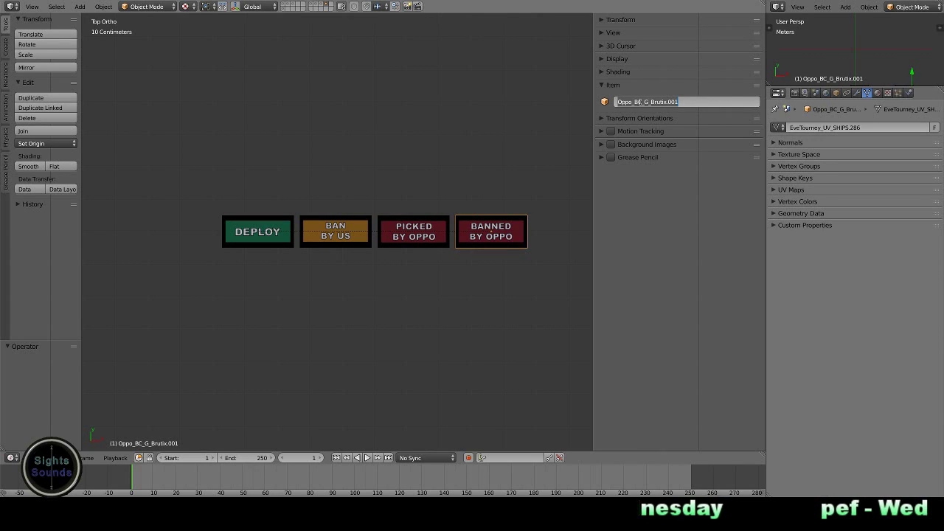
left_click(618, 101)
type("Ban_")
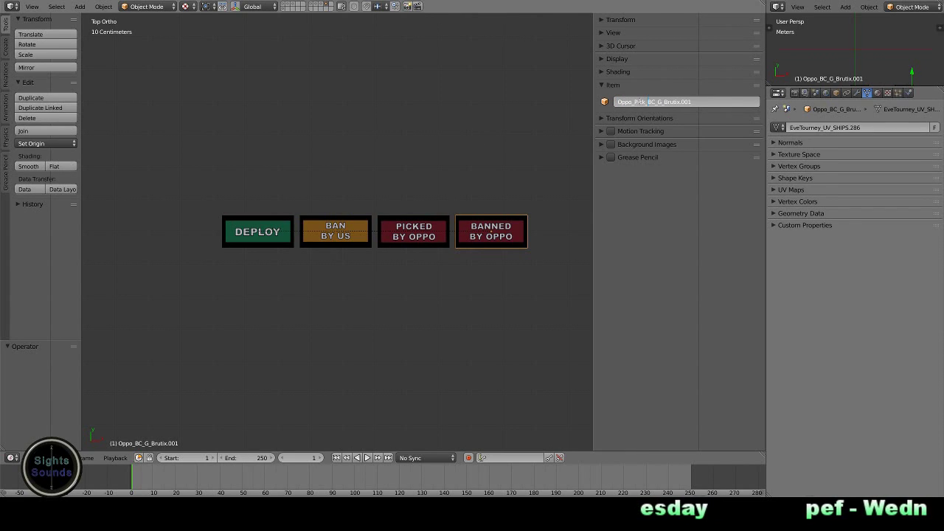
type("Ban")
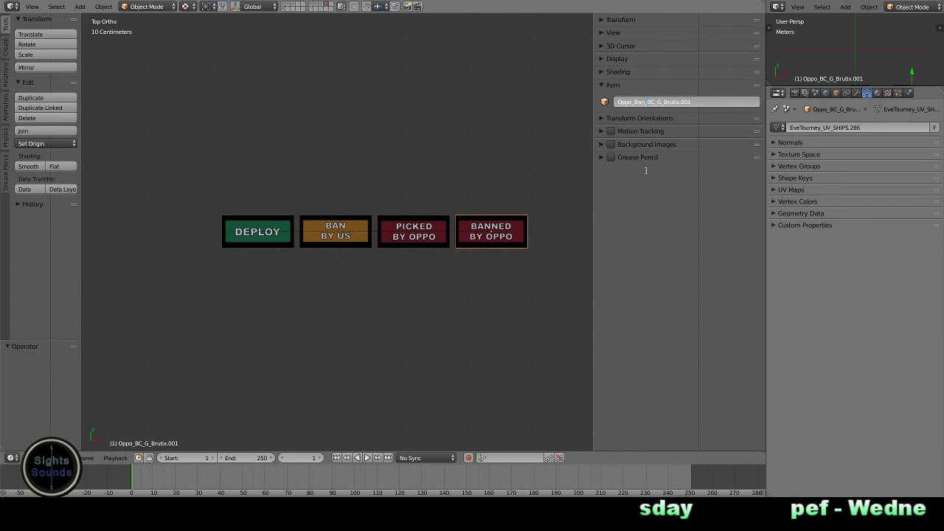
key("shift+Home")
key("End")
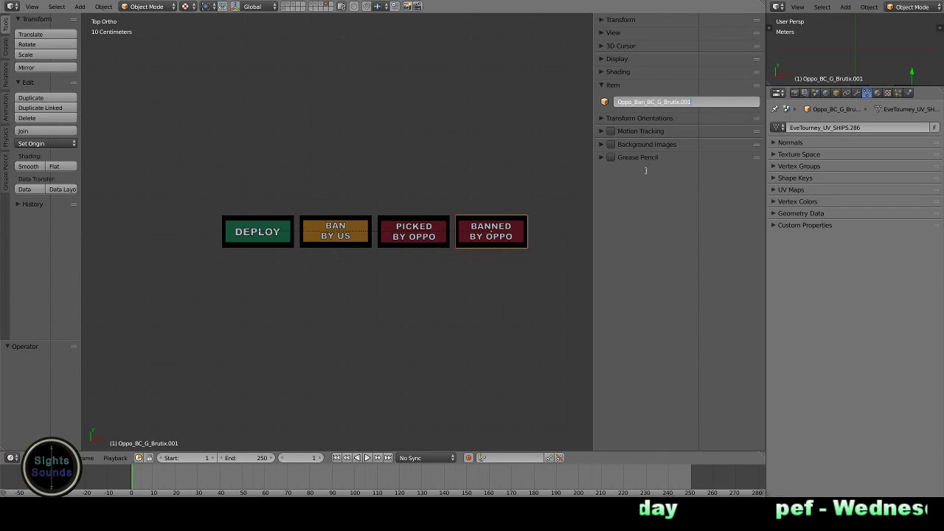
key("BackSpace")
key("BackSpace")
key("BackSpace")
key("Return")
right_click(414, 231)
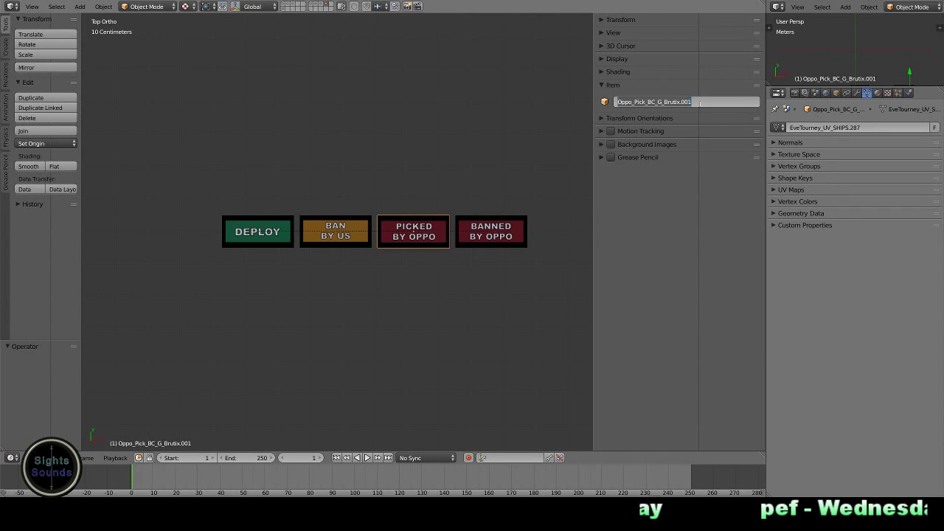
Step: Add Ban_ to the Naga and Ferox BANNED BY OPPO copies' names
right_click(504, 232)
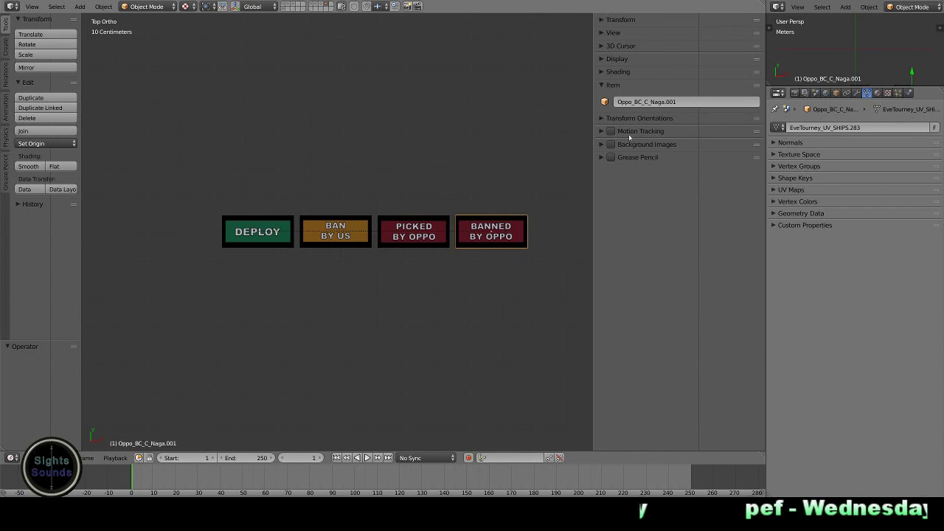
left_click(643, 104)
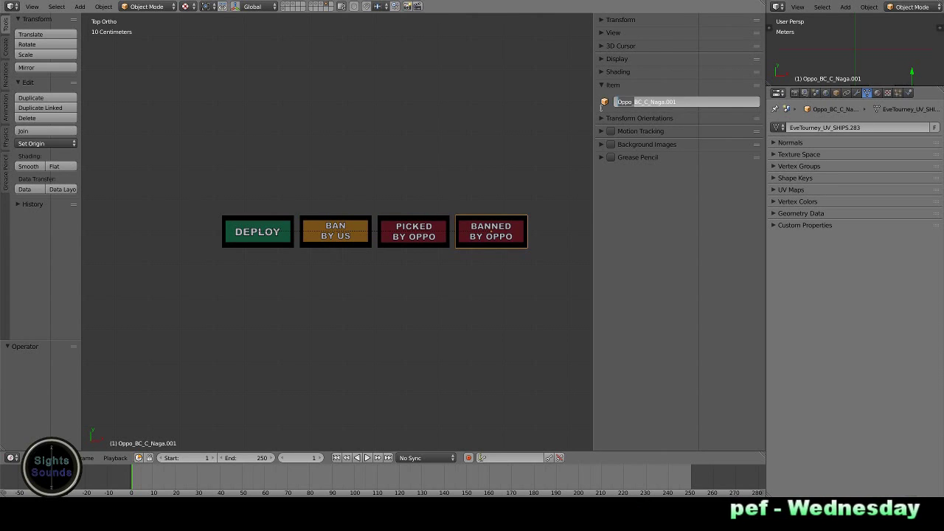
type("Ban_")
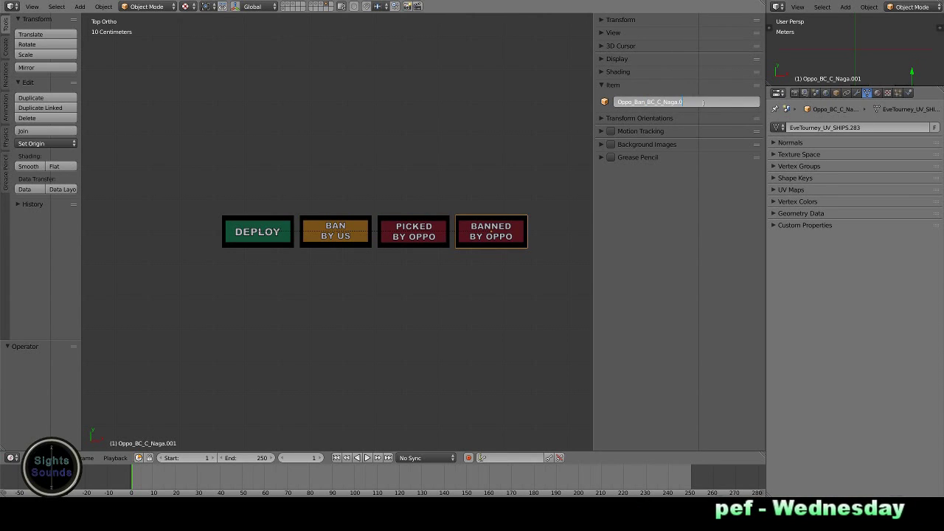
key("Return")
right_click(496, 239)
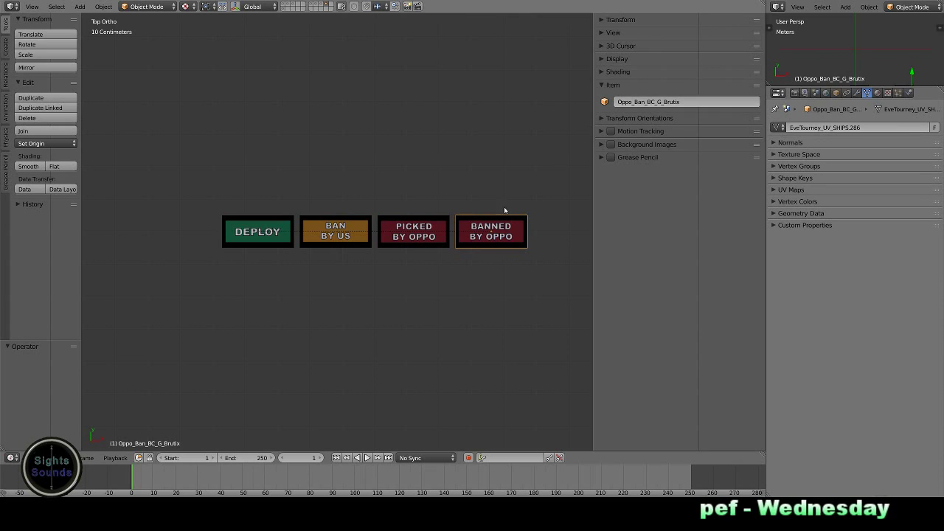
right_click(500, 234)
left_click(631, 103)
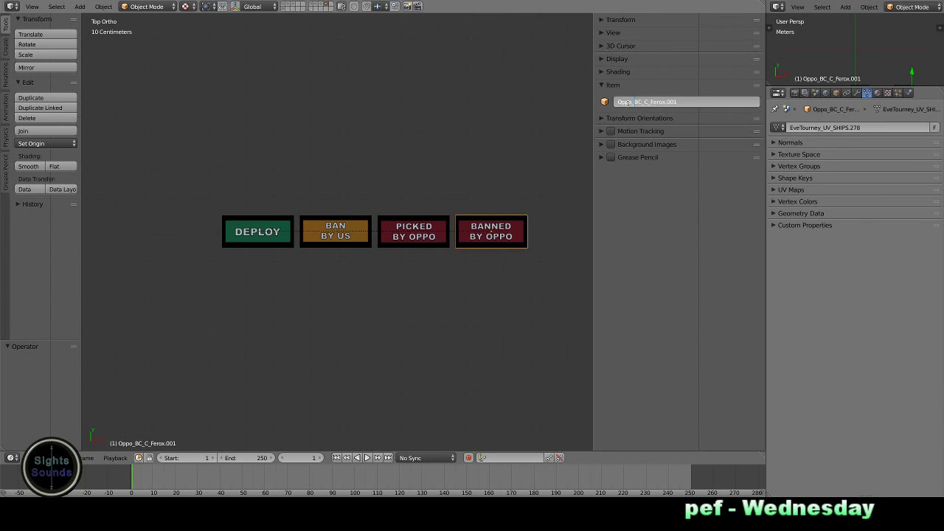
type("Ban_")
key("Return")
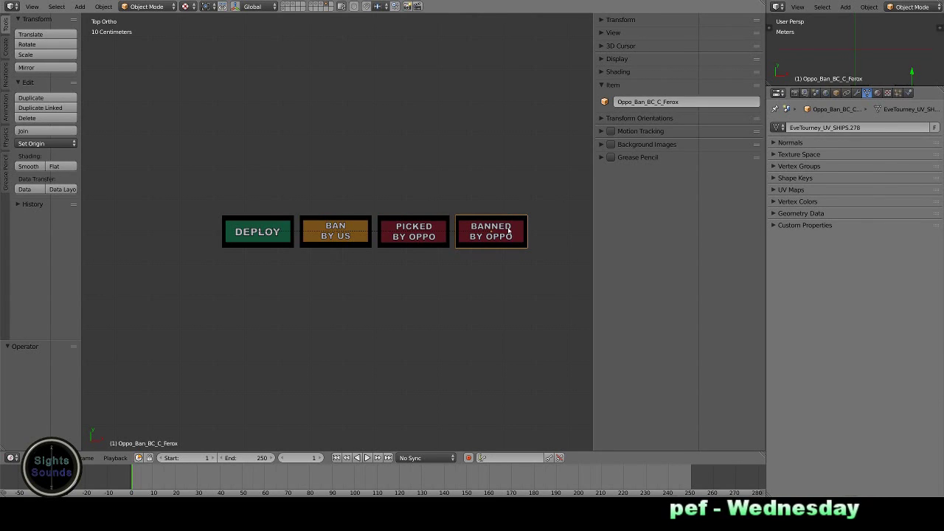
Step: Hide the finished Ferox, Naga and Orac banned buttons
key("h")
right_click(511, 230)
key("h")
right_click(511, 230)
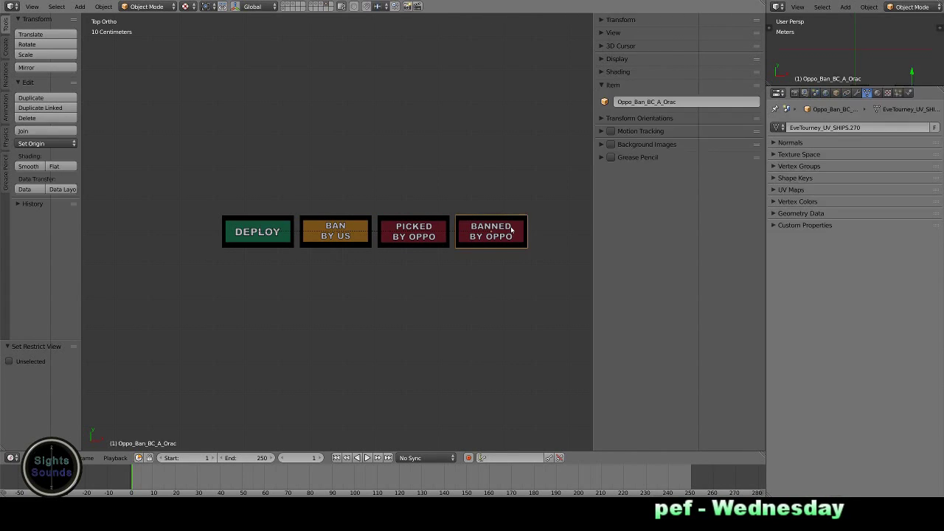
key("h")
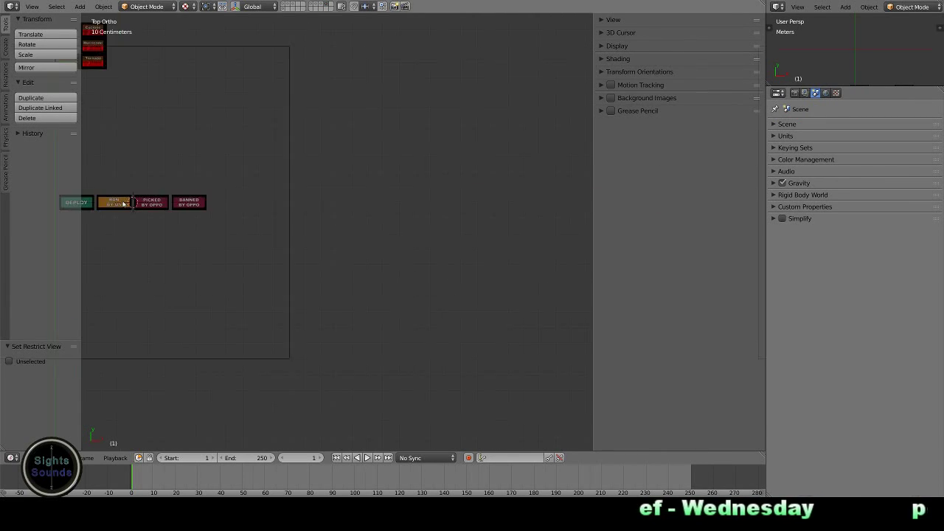
Step: Unhide everything, hide the finished tiles, and check the Myrmidon picked button's Oppo_Pick_BC_G_Myrm name
key("alt+h")
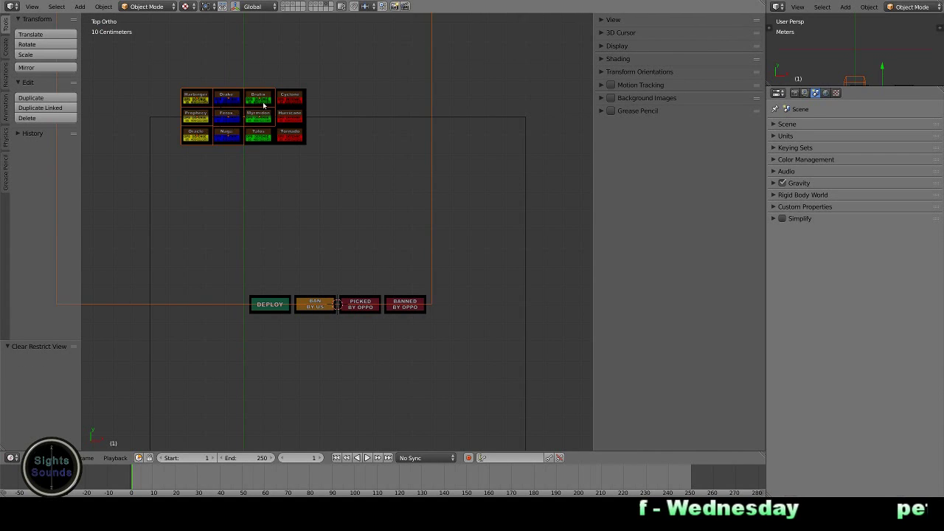
key("b")
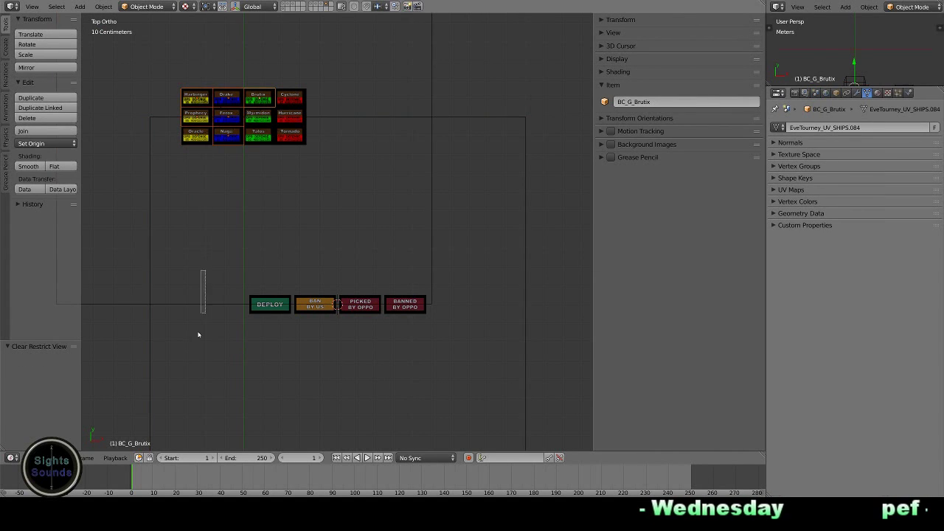
key("h")
key("h")
left_click(267, 116)
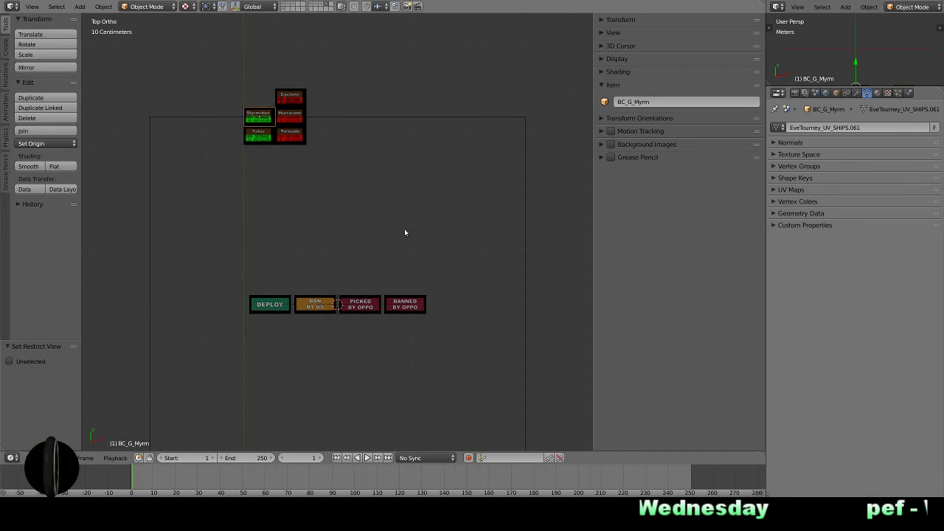
right_click(270, 308)
right_click(374, 310)
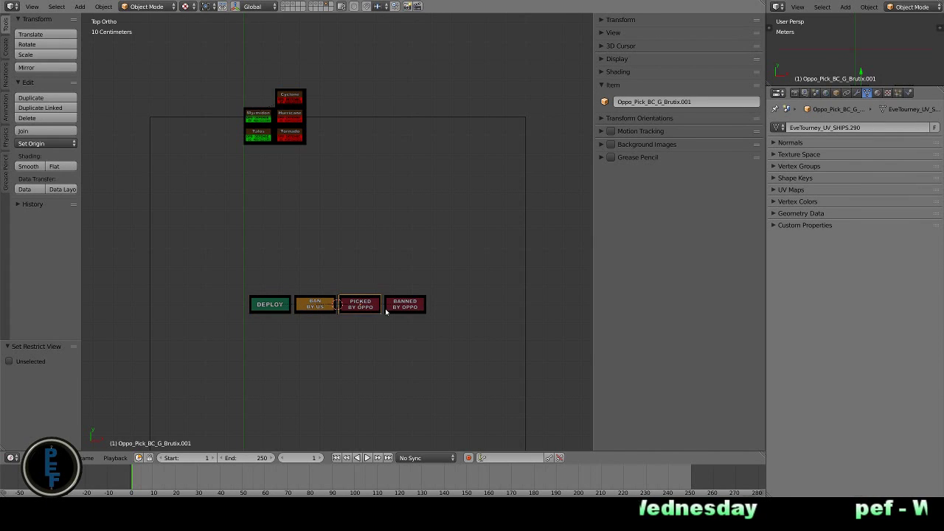
left_click(665, 102)
key("shift+Home")
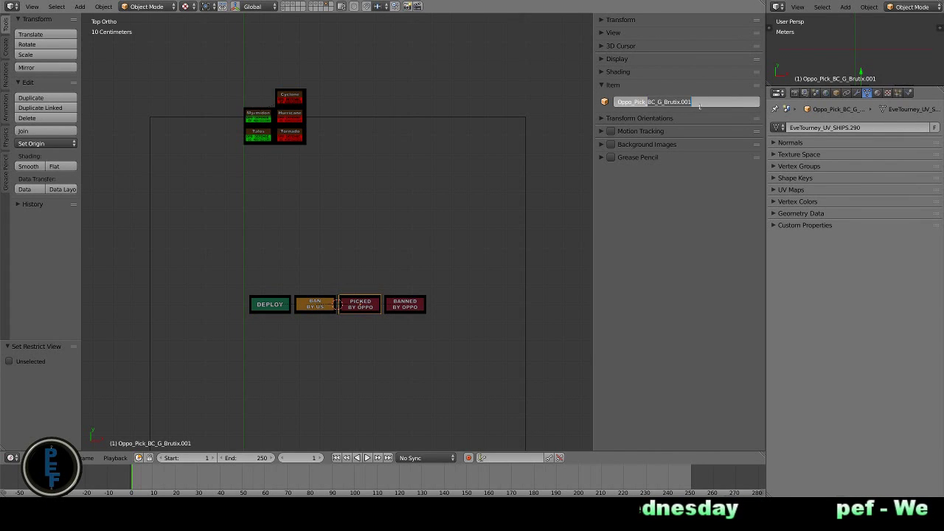
key("Escape")
Step: Select the Myrmidon frame and its four buttons by area and duplicate the set
key("bracketleft")
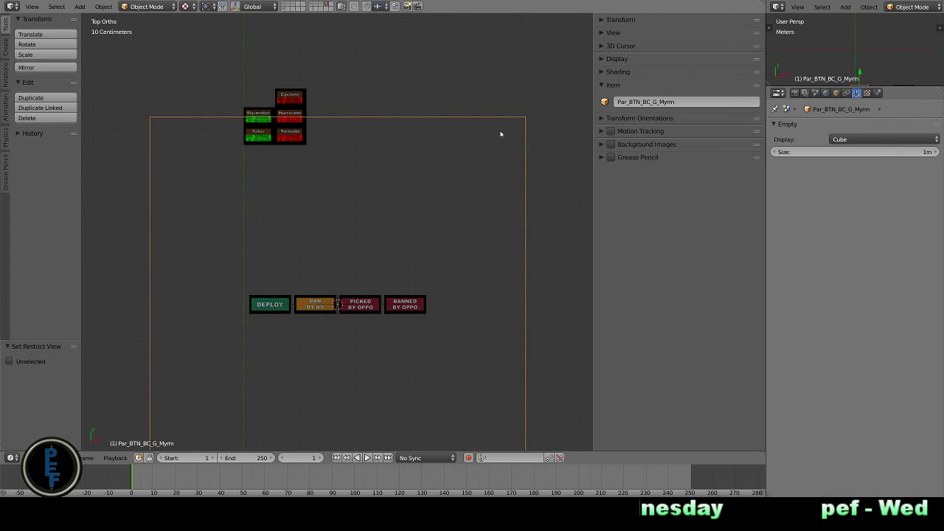
left_click(652, 102)
left_click(650, 102)
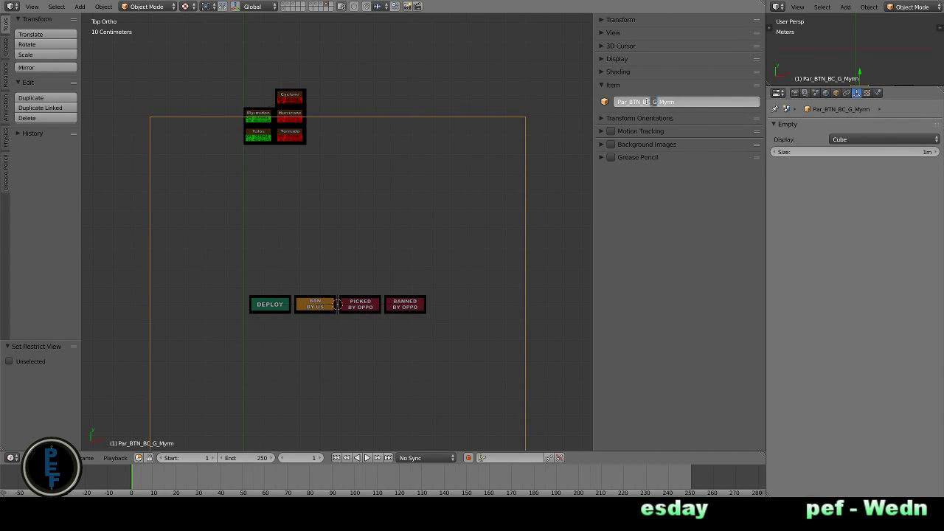
right_click(357, 310)
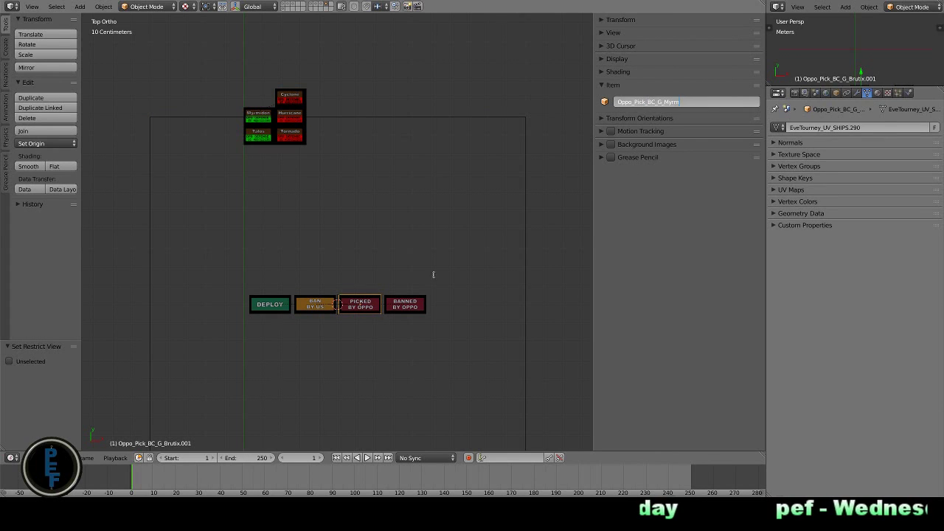
right_click(405, 305)
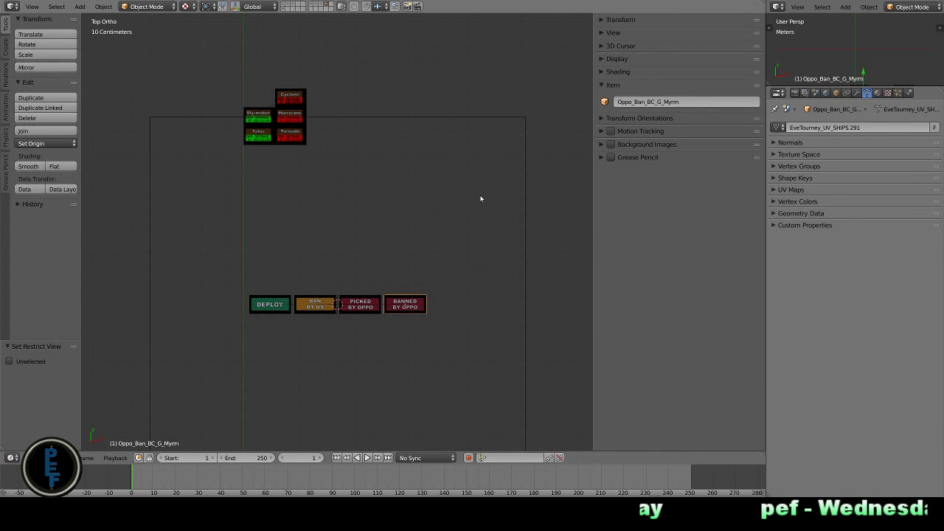
right_click(360, 304)
right_click(315, 304)
right_click(270, 305)
right_click(525, 180)
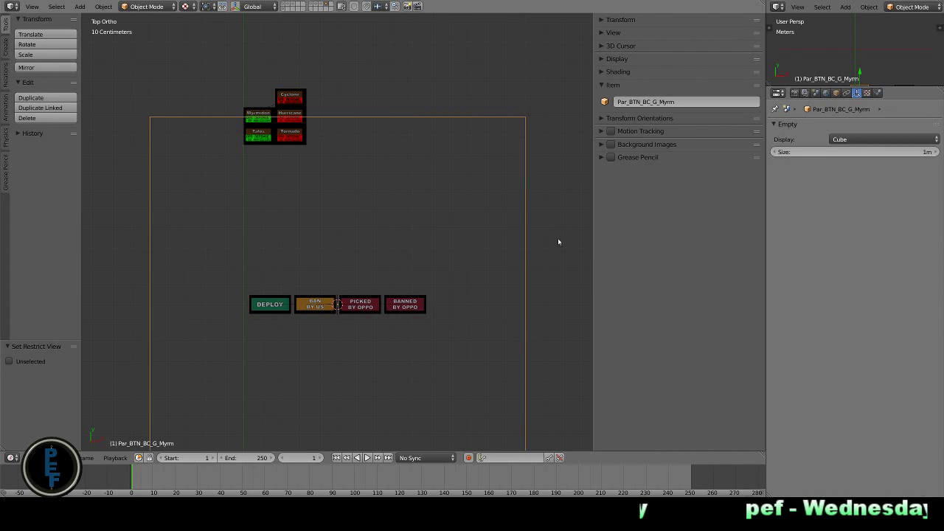
key("b")
left_click_drag(557, 290, 117, 348)
key("shift+d")
Step: Place the copy along X, hide Myrmidon, and rename the copied buttons for Talos, e.g. Oppo_Ban_BC_G_Talos
key("x")
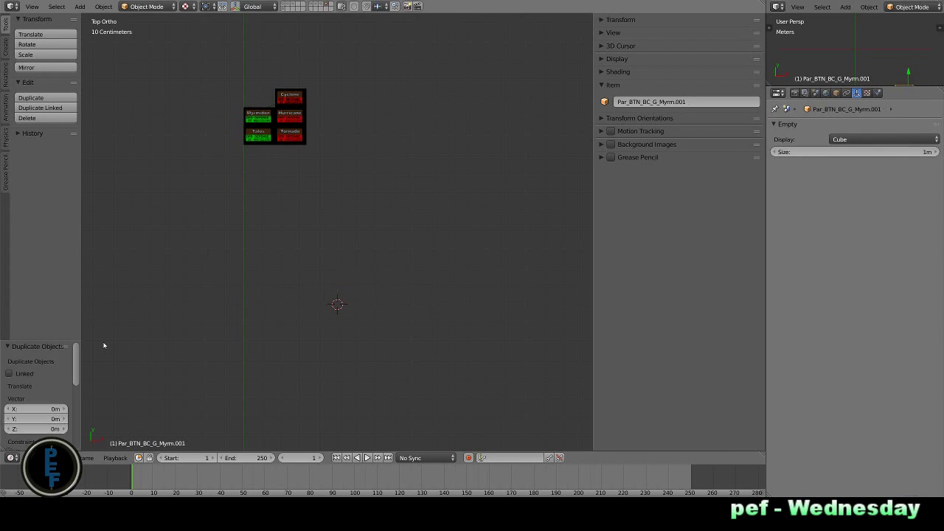
key("Escape")
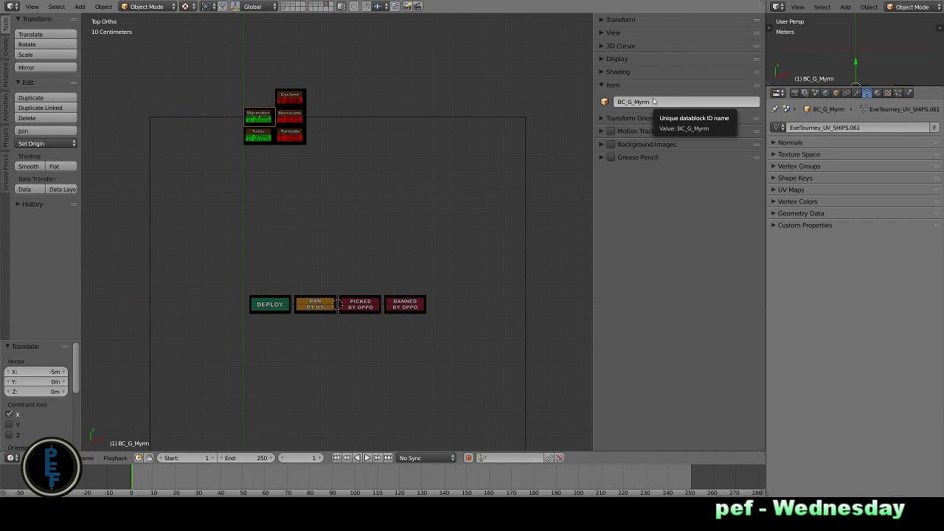
key("h")
key("alt+h")
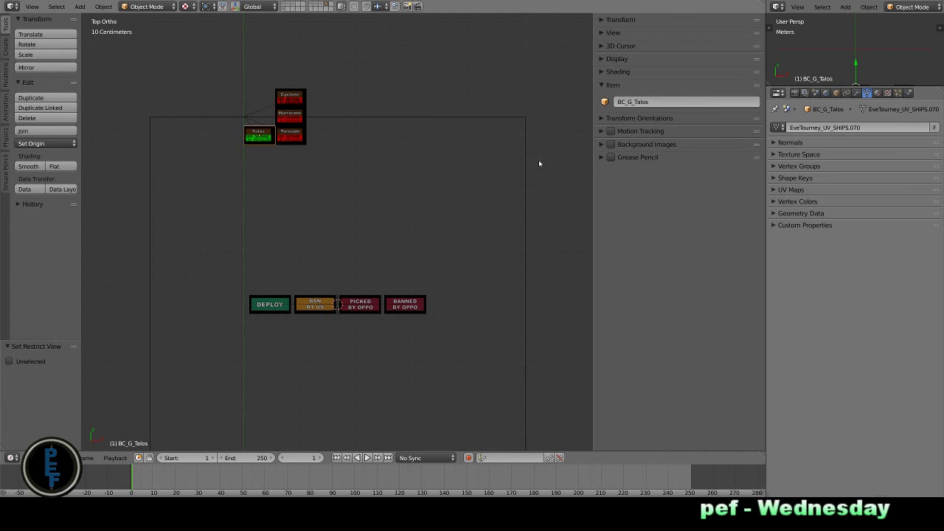
left_click(658, 101)
right_click(270, 304)
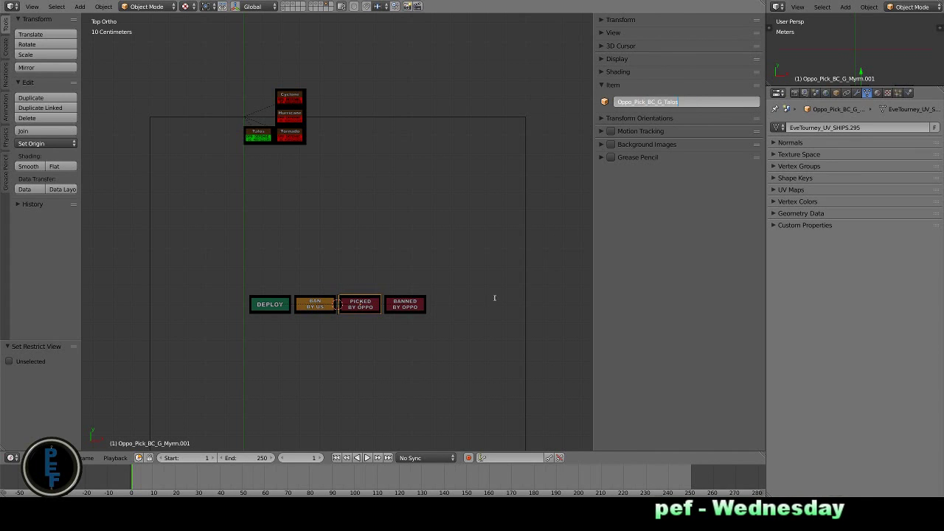
double_click(669, 101)
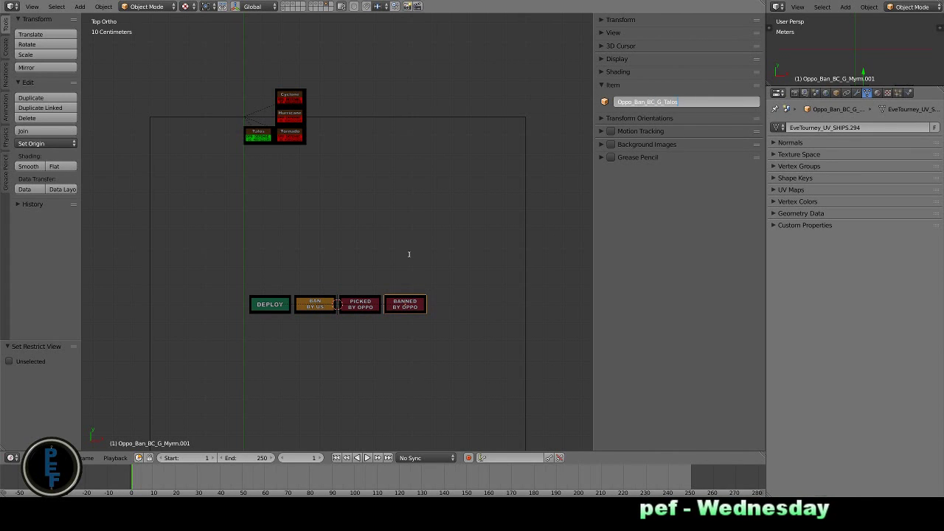
key("Return")
Step: Duplicate the Talos button set, move it X -5, and hide the Talos and Cyclone tiles
key("shift+d")
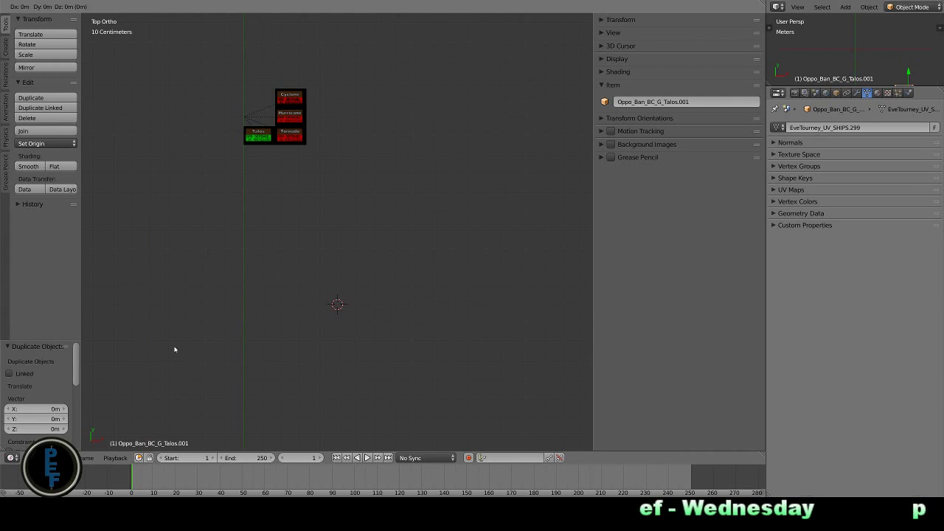
type("x-5")
key("Return")
key("h")
right_click(302, 107)
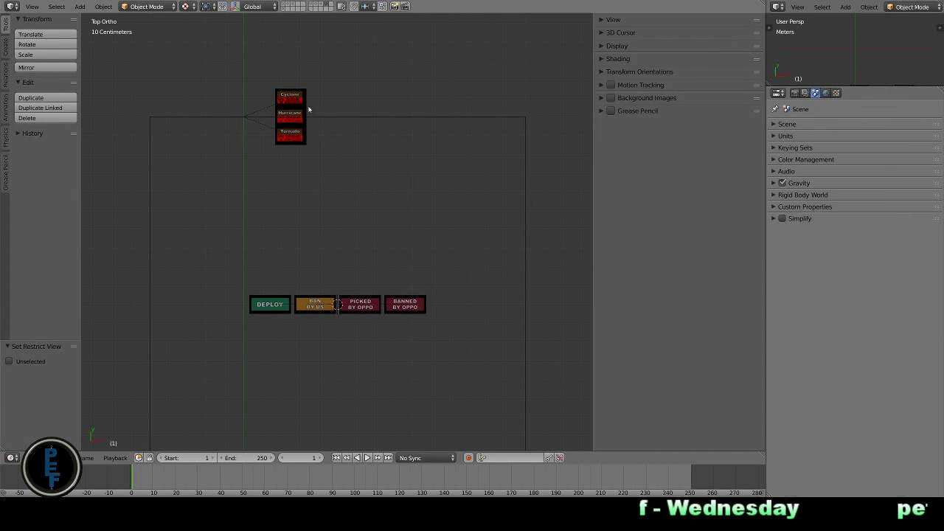
key("h")
Step: Rename the copied frame and all four buttons for Cyclone, e.g. Oppo_Ban_BC_M_Cycl, then select the set
right_click(419, 118)
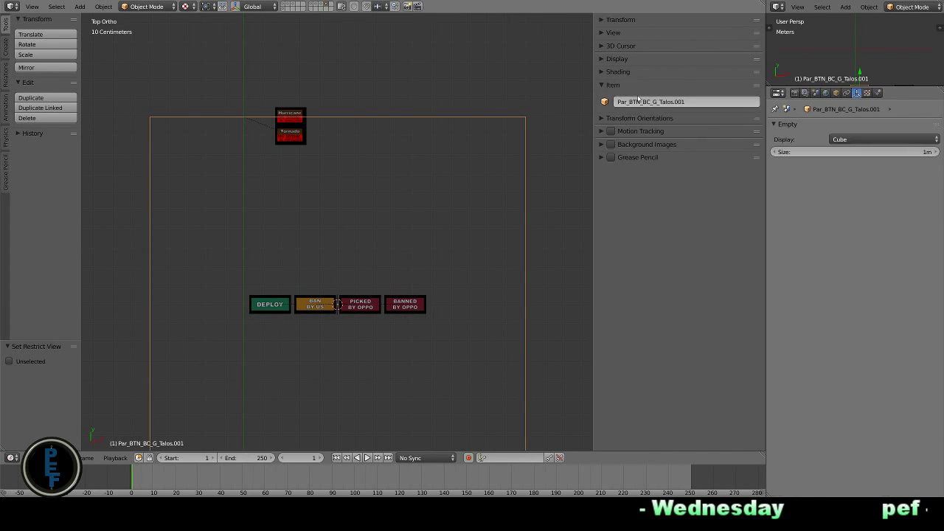
double_click(644, 102)
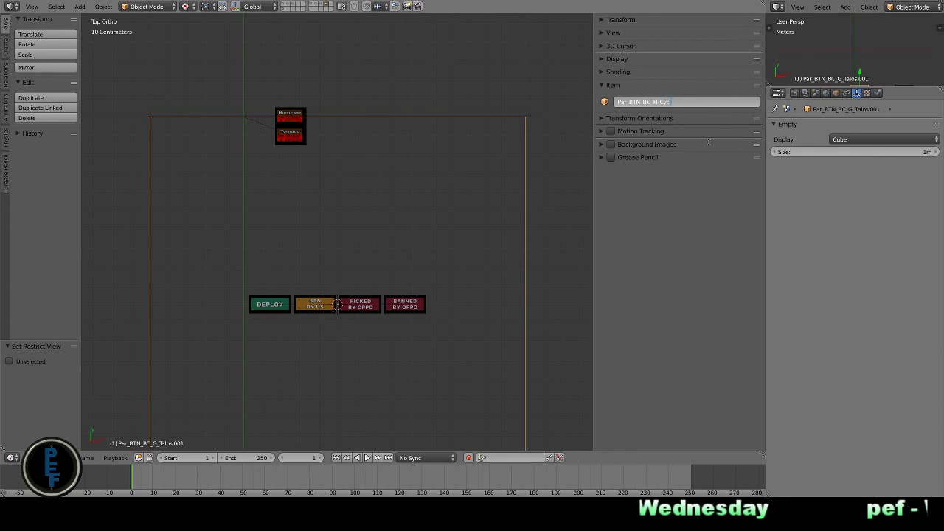
right_click(270, 304)
double_click(640, 102)
right_click(315, 305)
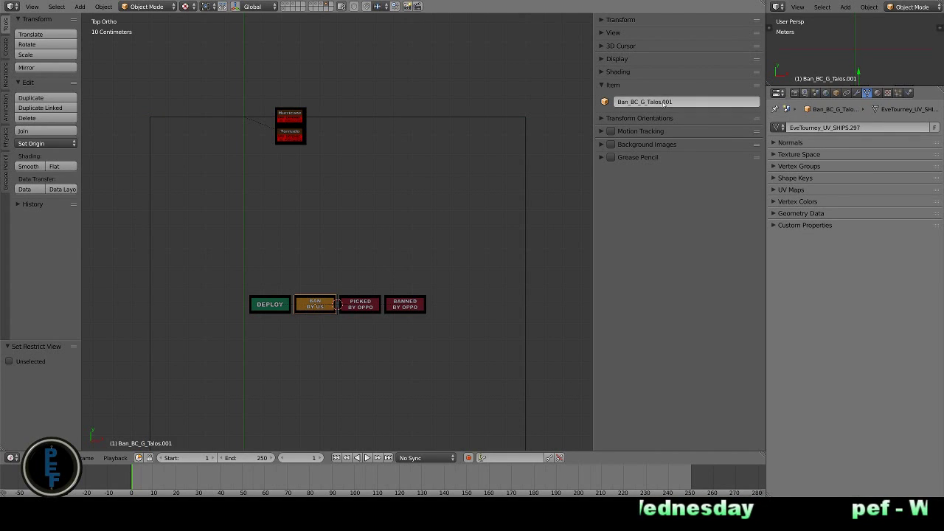
double_click(631, 102)
right_click(350, 307)
double_click(640, 102)
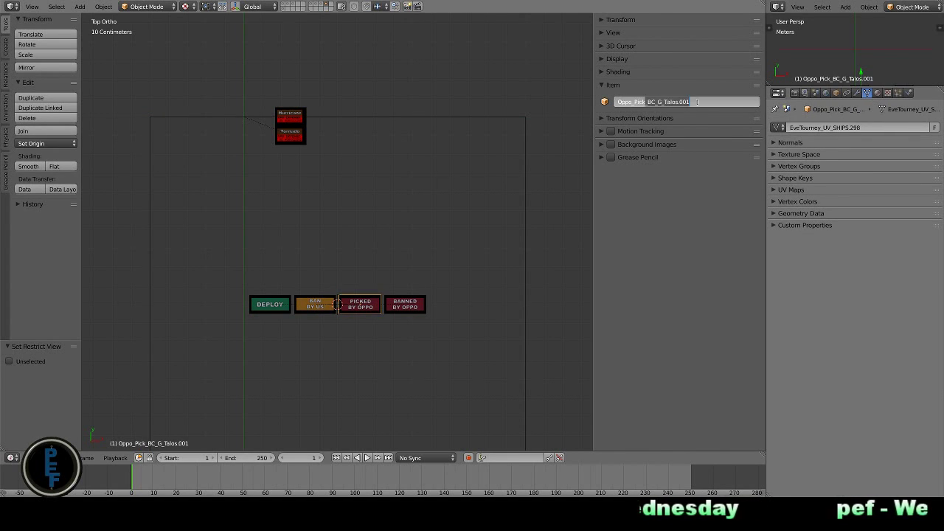
right_click(409, 307)
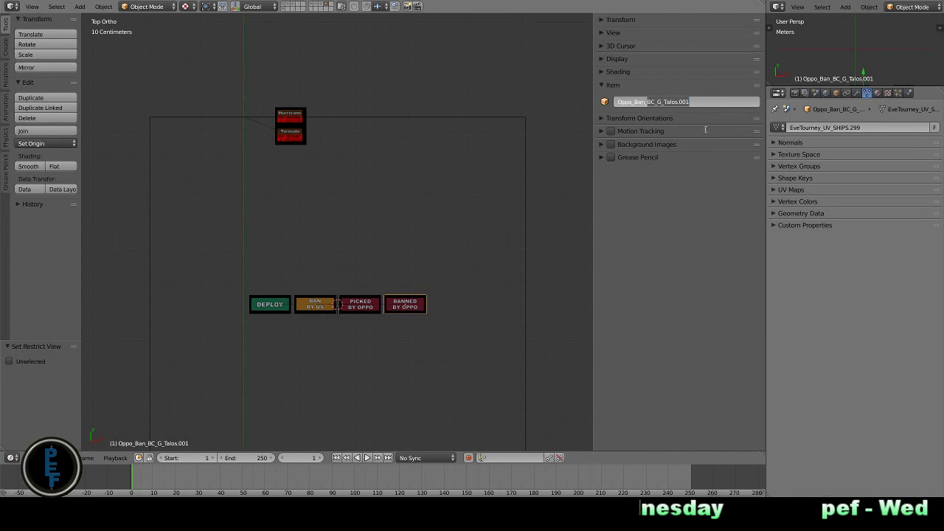
left_click_drag(544, 284, 264, 333)
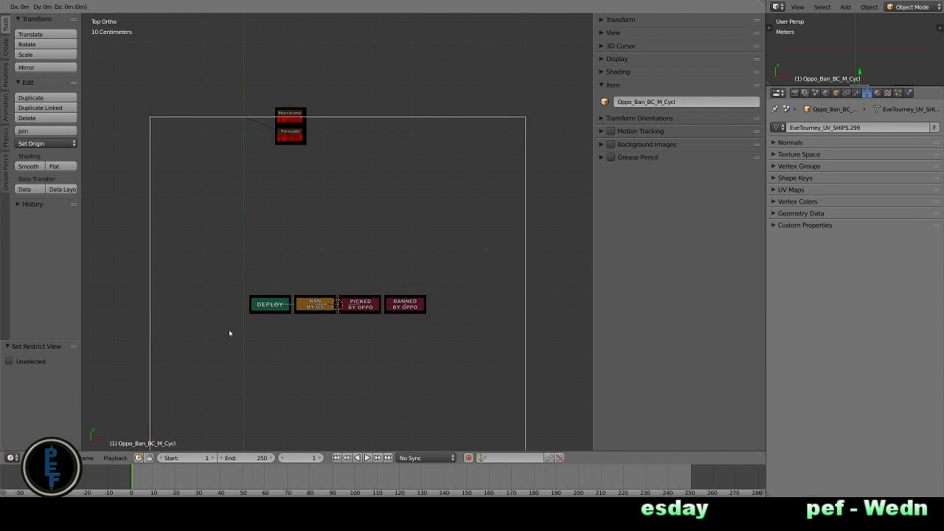
Step: Duplicate the Cyclone button set, move it X -5, and hide the Hurricane tile
key("shift+d")
type("x-5")
key("Return")
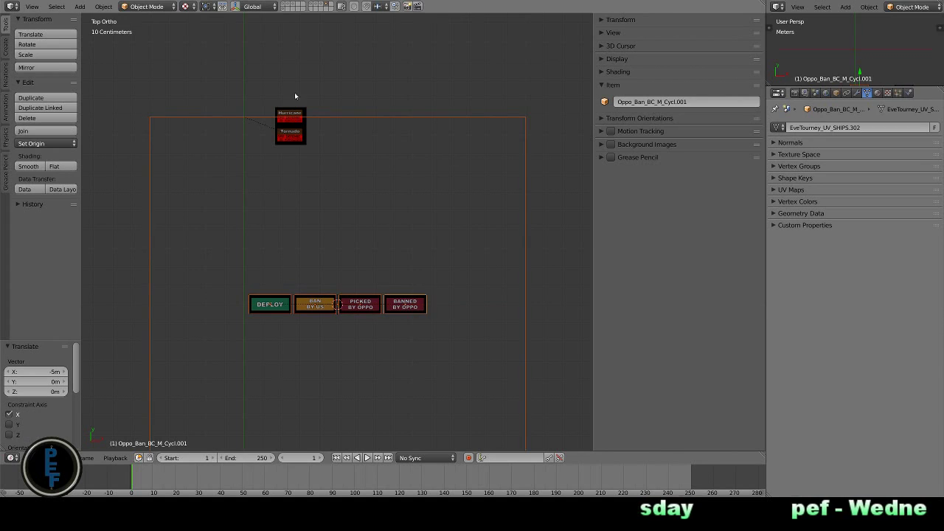
right_click(292, 115)
key("h")
Step: Rename the copied frame to Par_BTN_BC_M_Hurr and the BAN BY US button for Hurricane
right_click(409, 118)
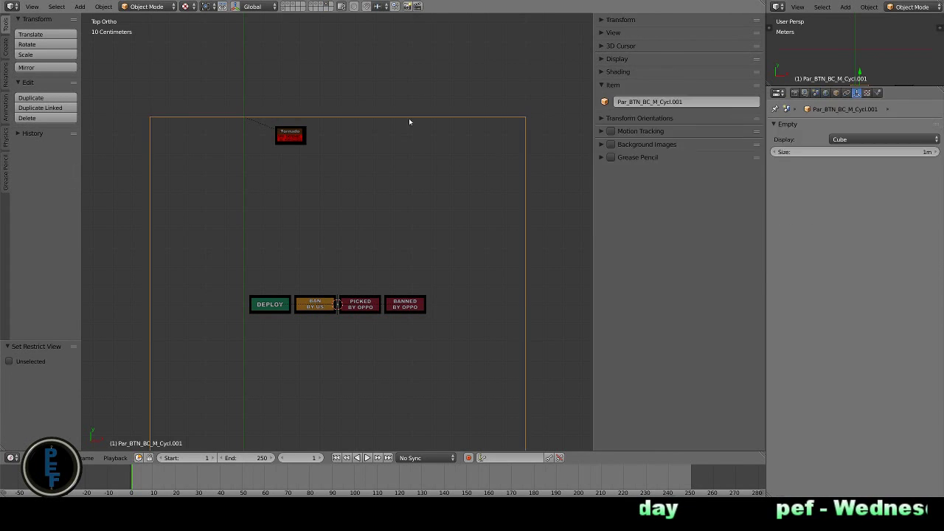
double_click(652, 102)
key("ctrl+v")
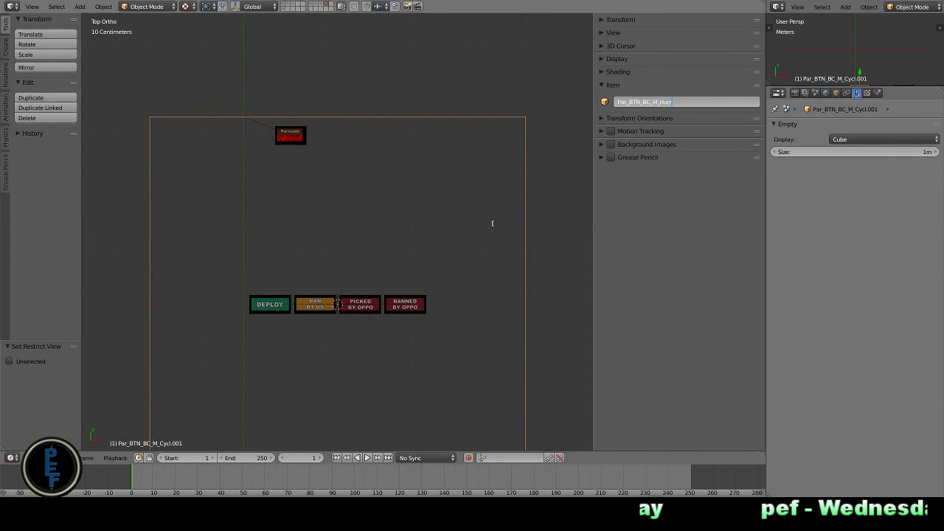
key("Return")
right_click(311, 306)
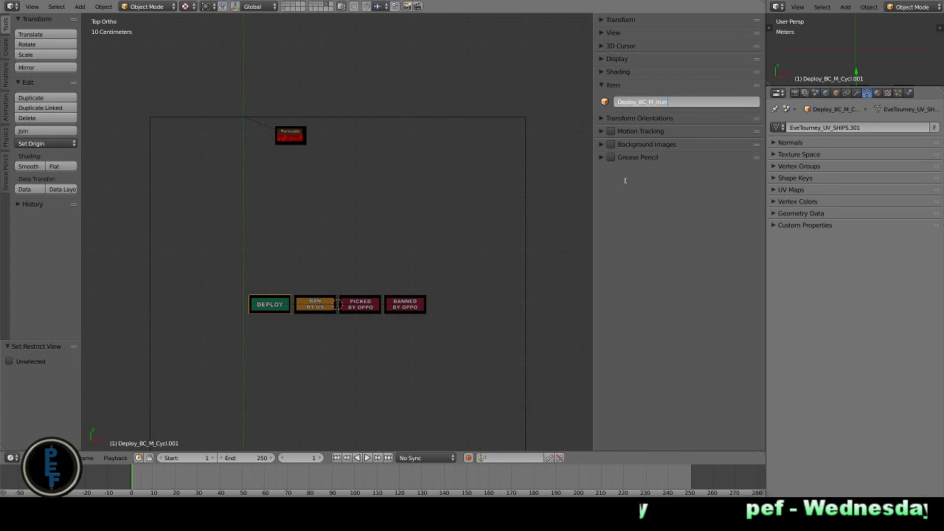
double_click(651, 102)
key("ctrl+v")
key("Return")
Step: Rename the PICKED BY OPPO and BANNED BY OPPO copies for Hurricane, e.g. Oppo_Ban_BC_M_Hurr
right_click(360, 304)
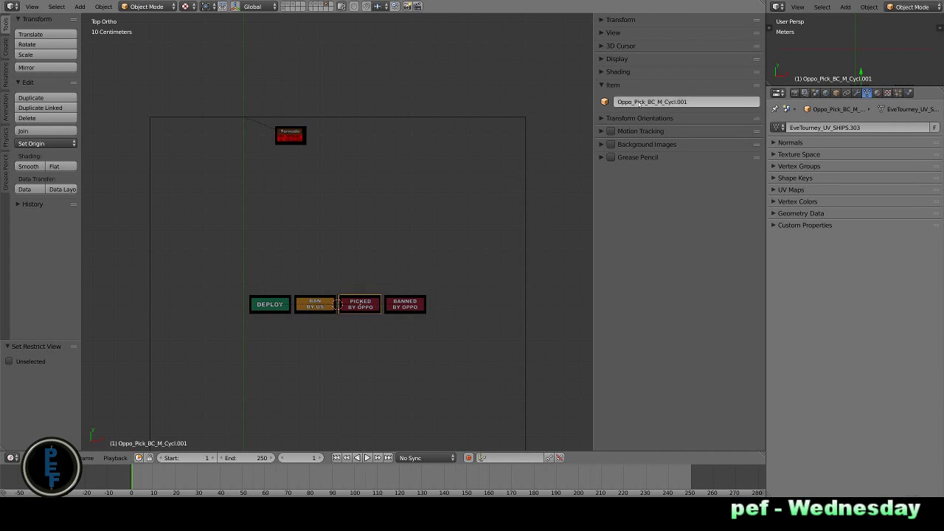
double_click(651, 102)
key("ctrl+v")
key("Return")
right_click(405, 305)
double_click(673, 102)
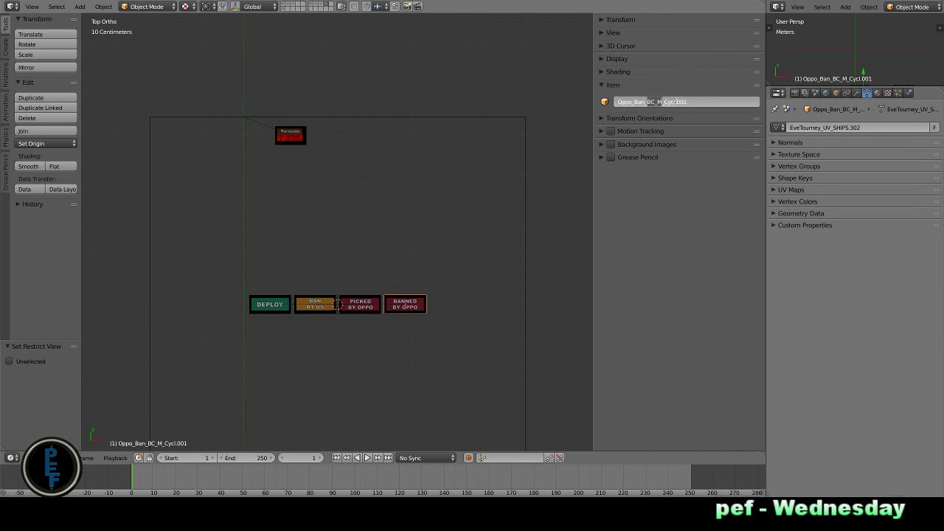
key("ctrl+v")
key("Return")
right_click(526, 249)
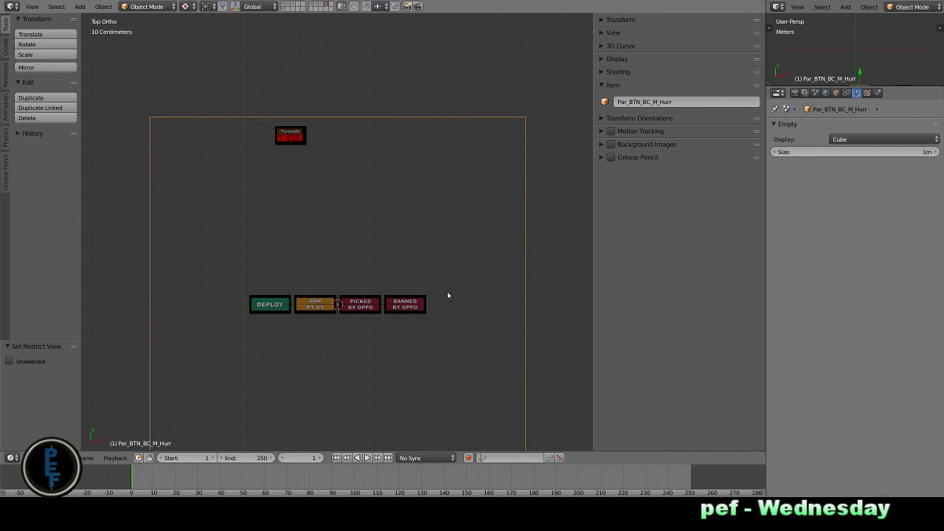
scroll(444, 259, "down", 2)
scroll(447, 295, "up", 1)
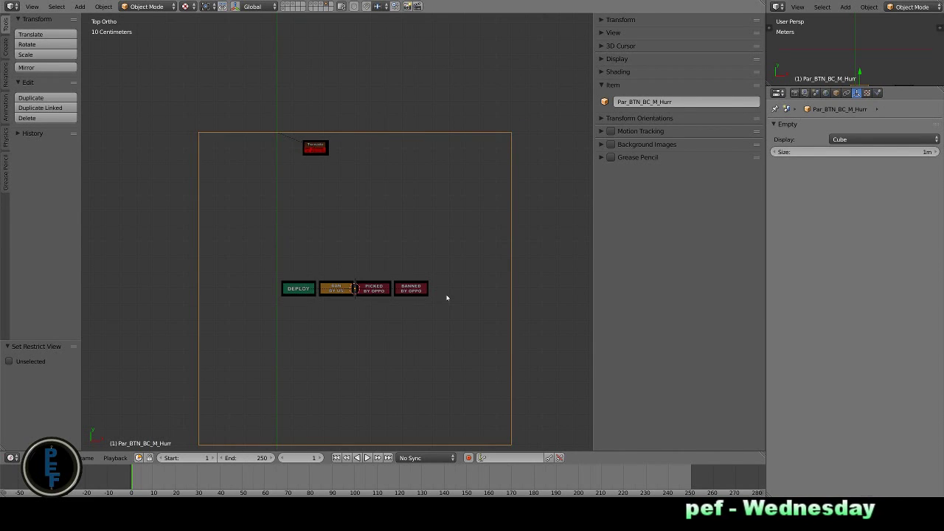
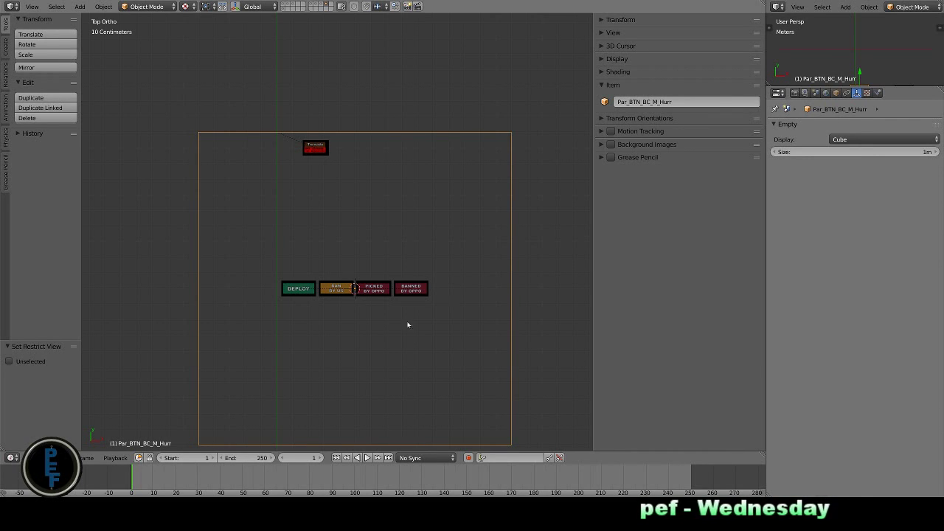
Step: Box-select the Hurr buttons and their parent, and offset the copies −5 m along X
key("a")
right_click(514, 318)
left_click_drag(540, 324, 228, 273)
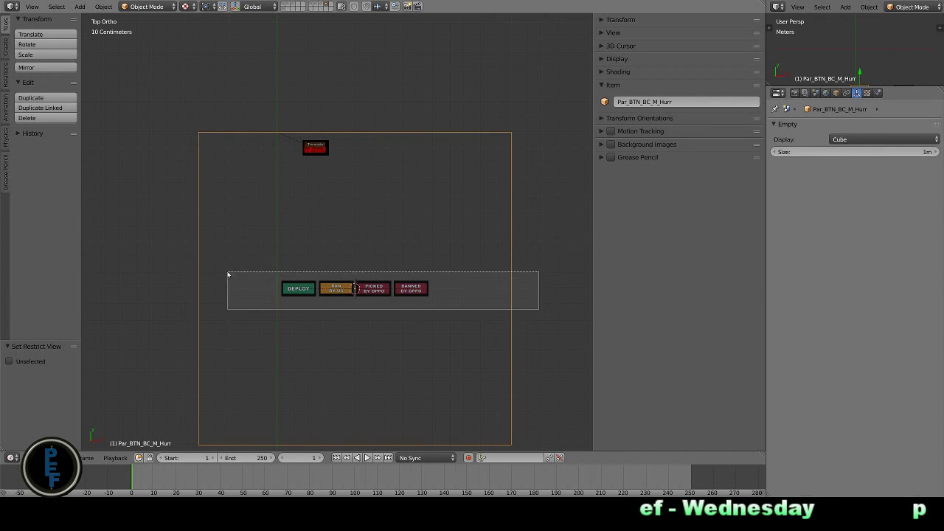
type("gx-5")
key("Return")
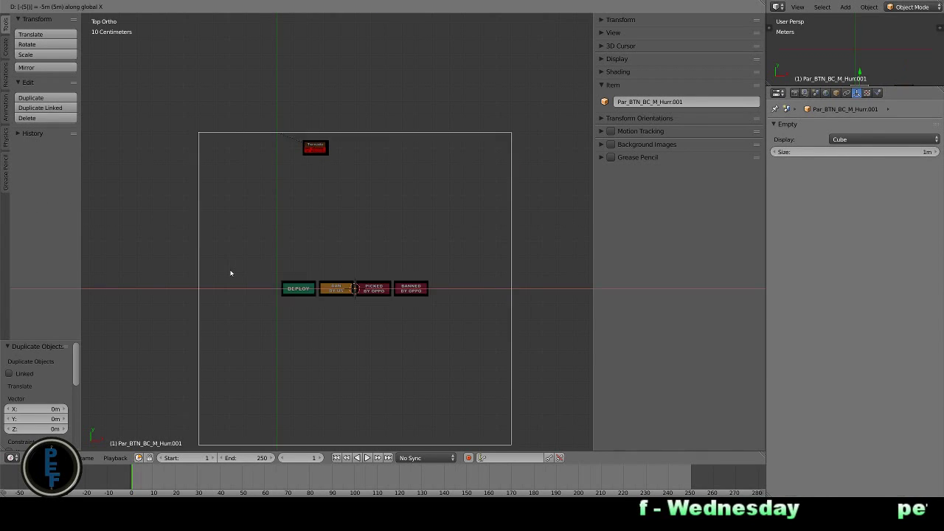
key("ctrl+z")
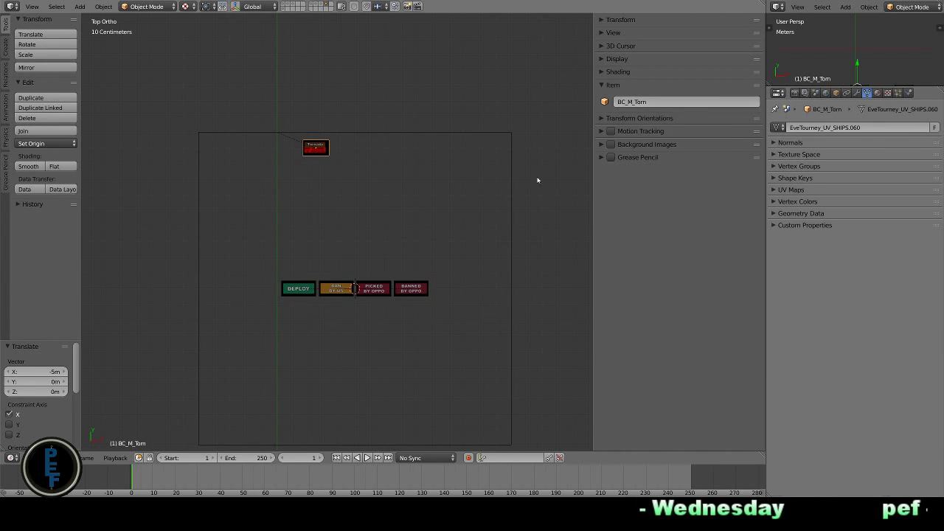
key("ctrl+shift+z")
Step: Rename the copied button to Oppo_Ban_BC_M_Torn
right_click(298, 295)
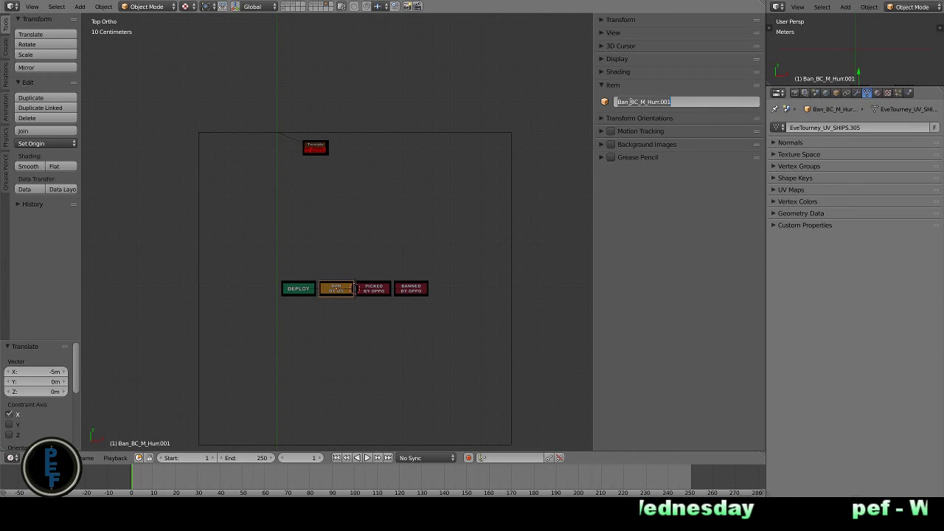
right_click(372, 289)
left_click(654, 101)
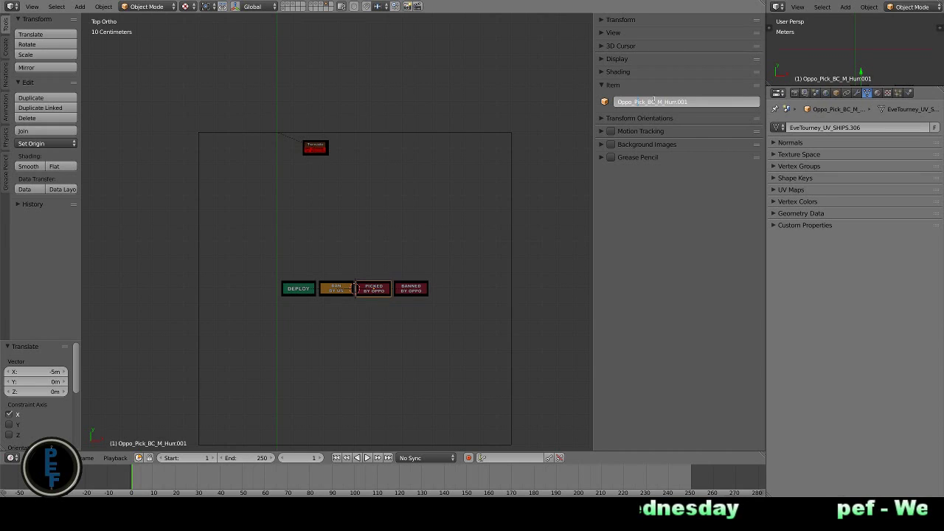
key("BackSpace")
key("BackSpace")
key("BackSpace")
type("Ban")
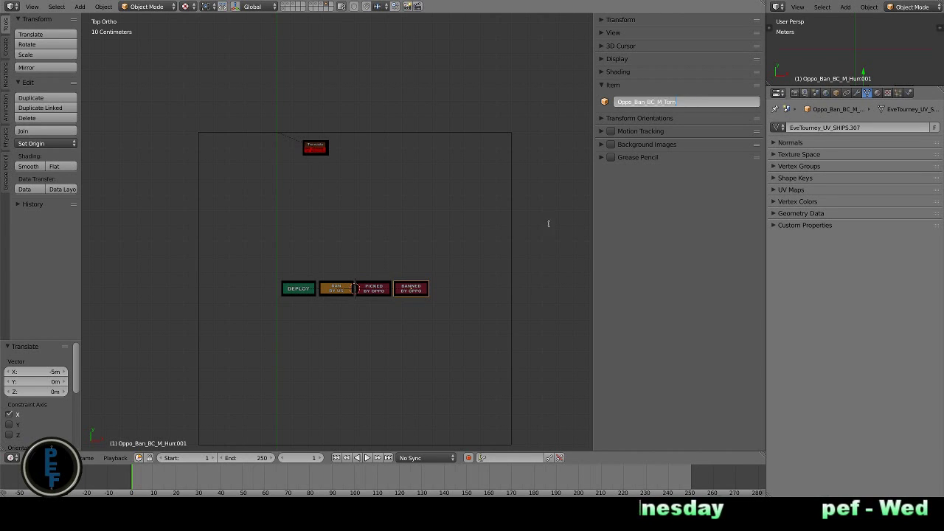
key("Return")
Step: Reveal all hidden objects and shift the right-hand button set −5 m along X
key("alt+h")
key("Home")
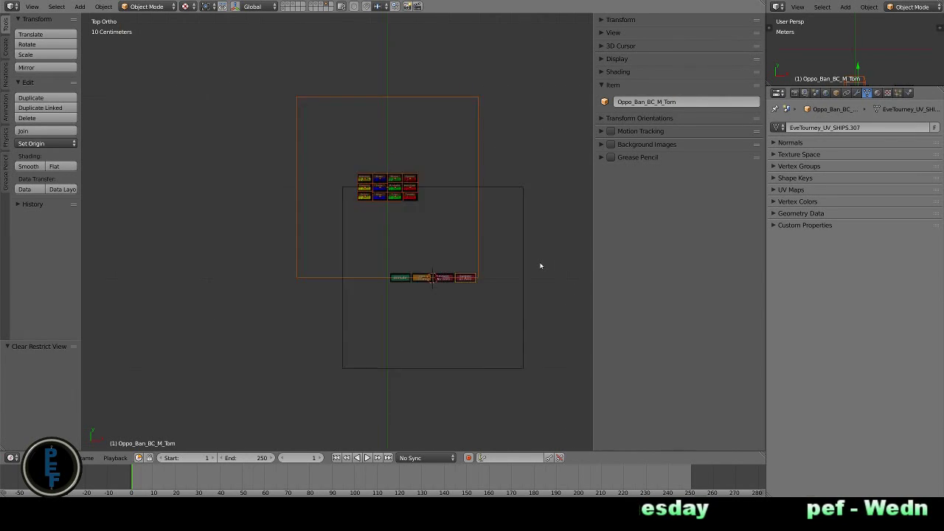
right_click(569, 283)
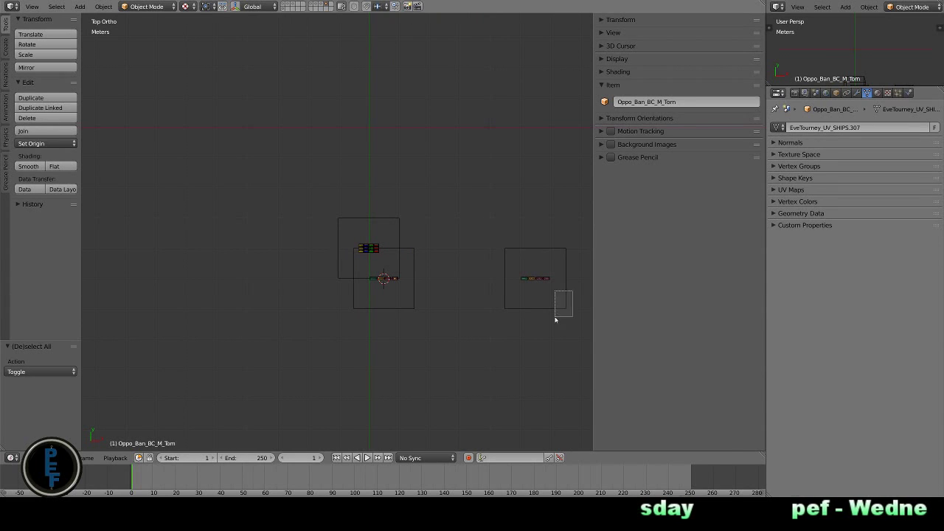
type("gx-5")
key("Return")
key("KP_Decimal")
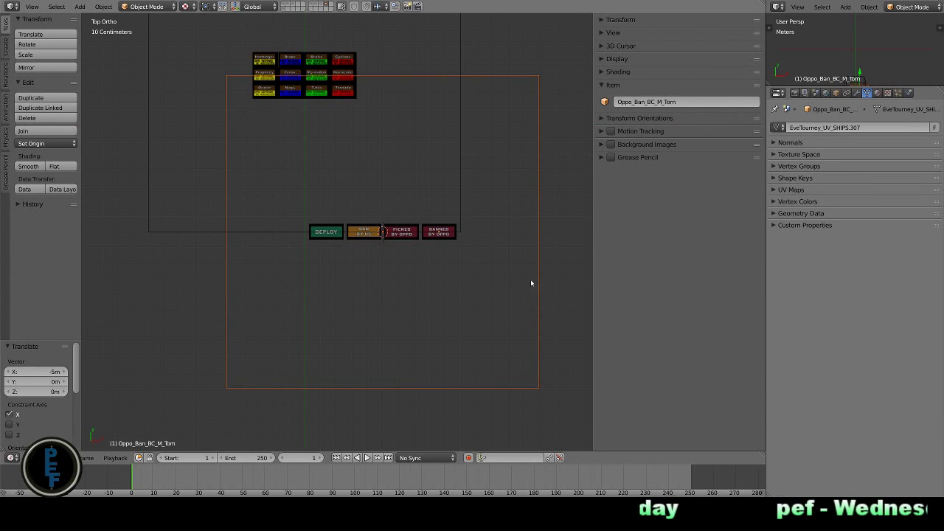
Step: Find the misnamed Ferox picked button and rename it Oppo_Pick_BC_C_Ferox
right_click(539, 258)
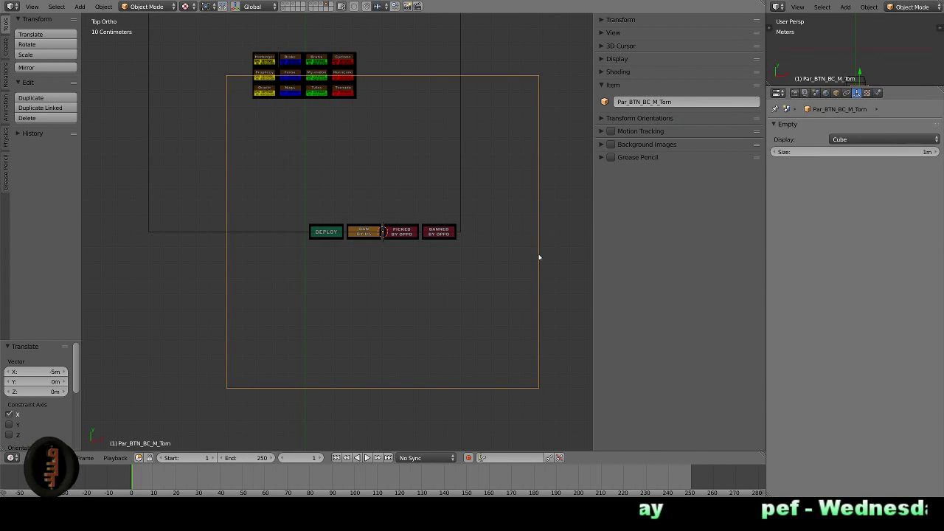
right_click(534, 257)
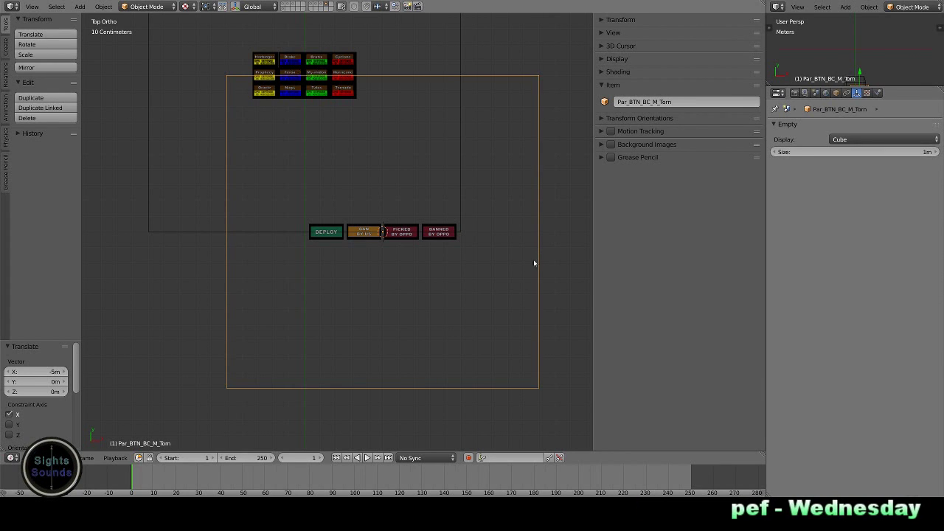
right_click(443, 233)
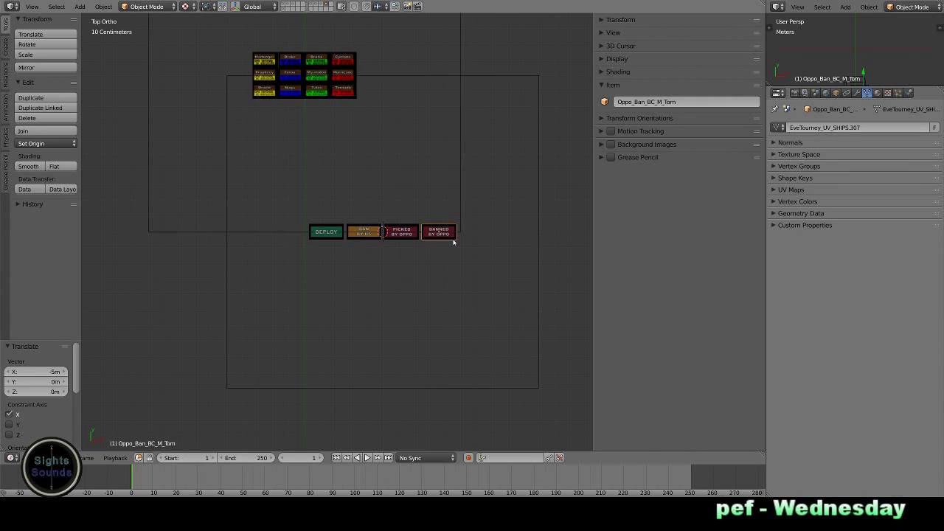
right_click(454, 241)
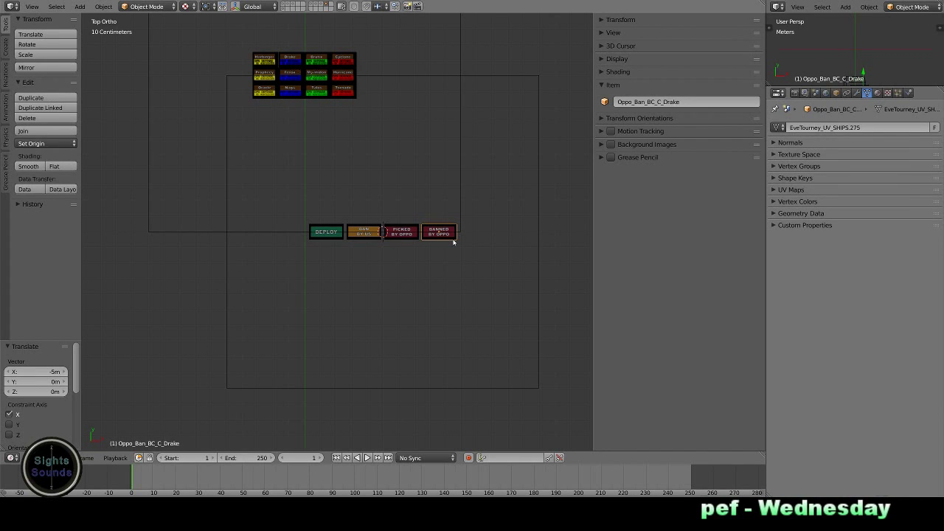
right_click(454, 241)
right_click(408, 241)
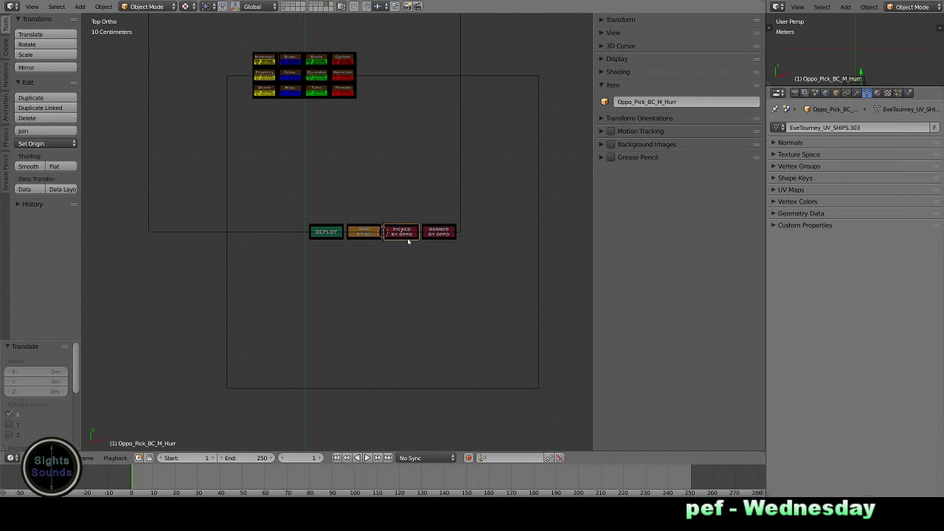
right_click(408, 241)
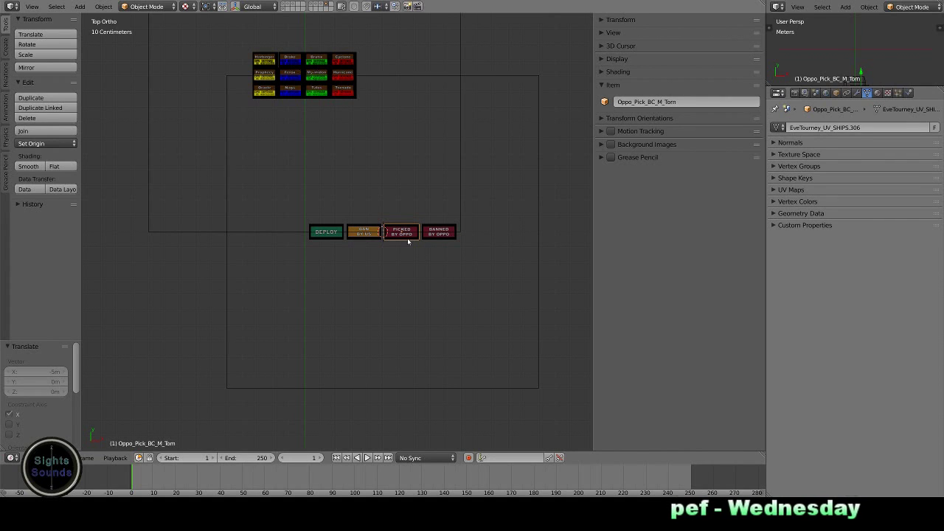
right_click(408, 241)
right_click(408, 241)
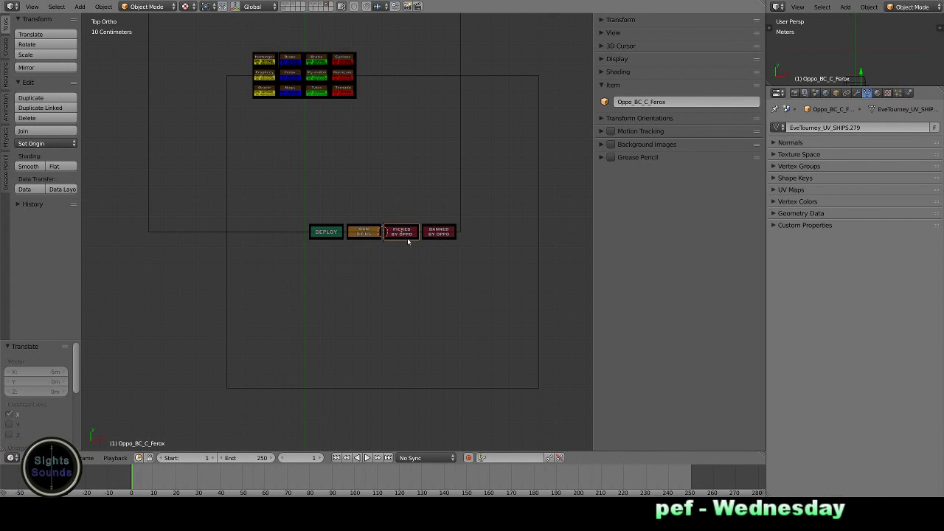
left_click(641, 102)
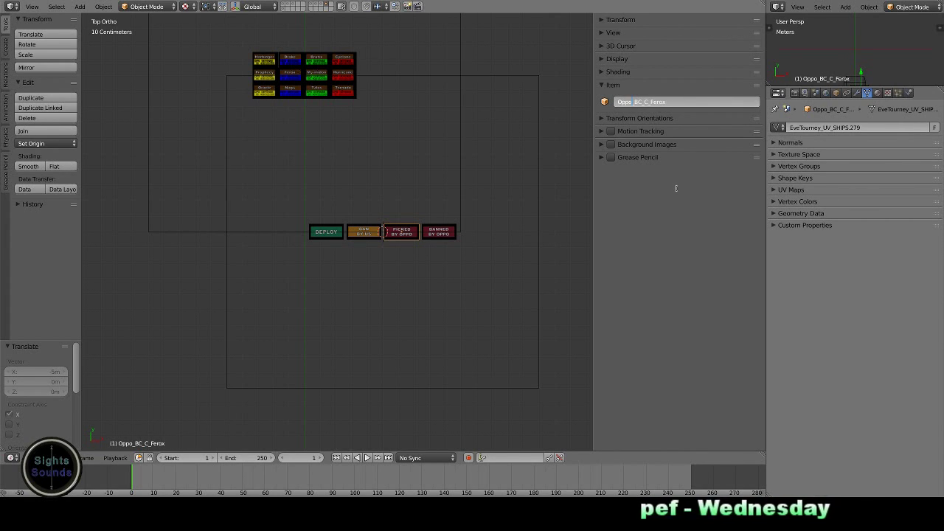
type("_Pick")
key("Return")
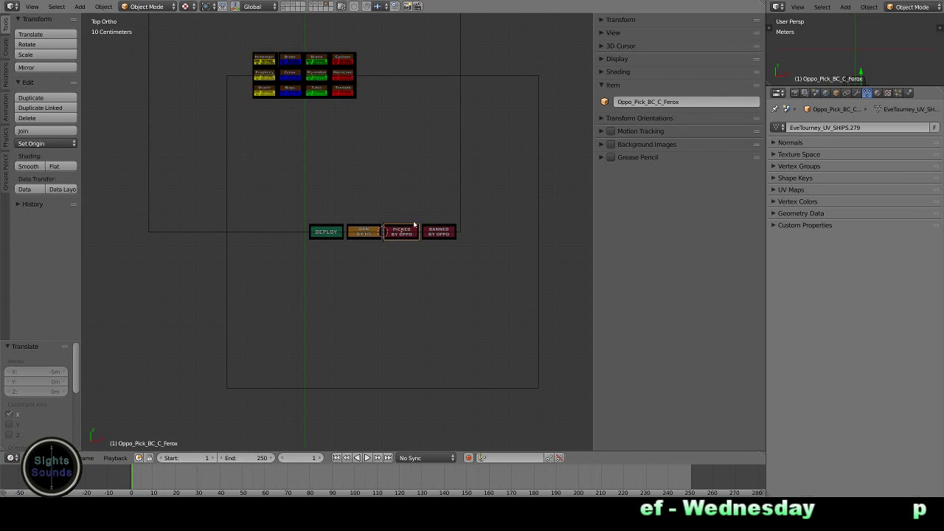
Step: Hide the Oppo_Pick_BC_M_Torn button and check the overlapping button names, ending on Deploy_BC_A_Orac
right_click(405, 236)
key("h")
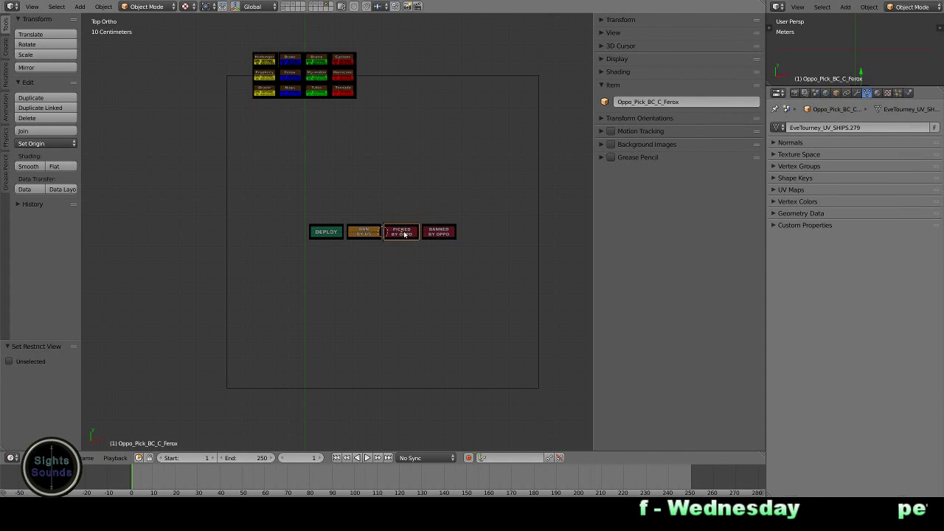
right_click(404, 235)
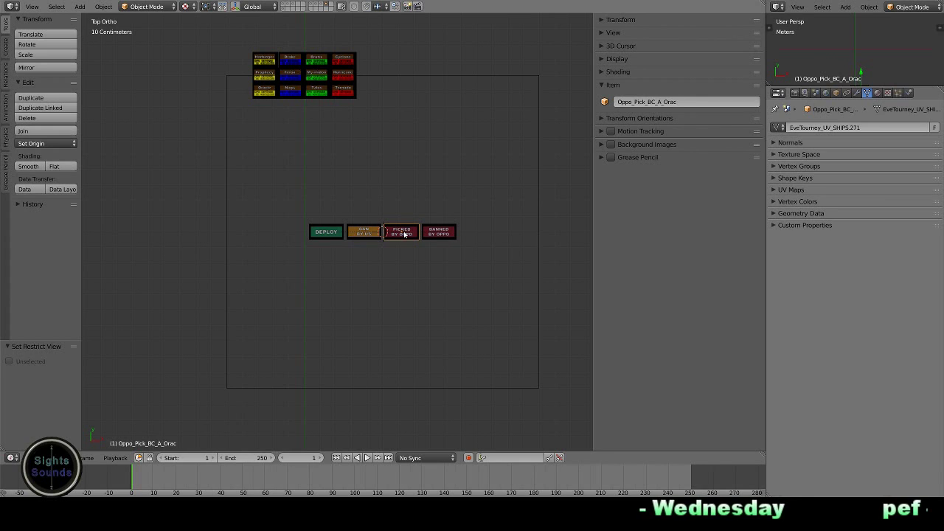
right_click(367, 236)
right_click(369, 235)
right_click(370, 235)
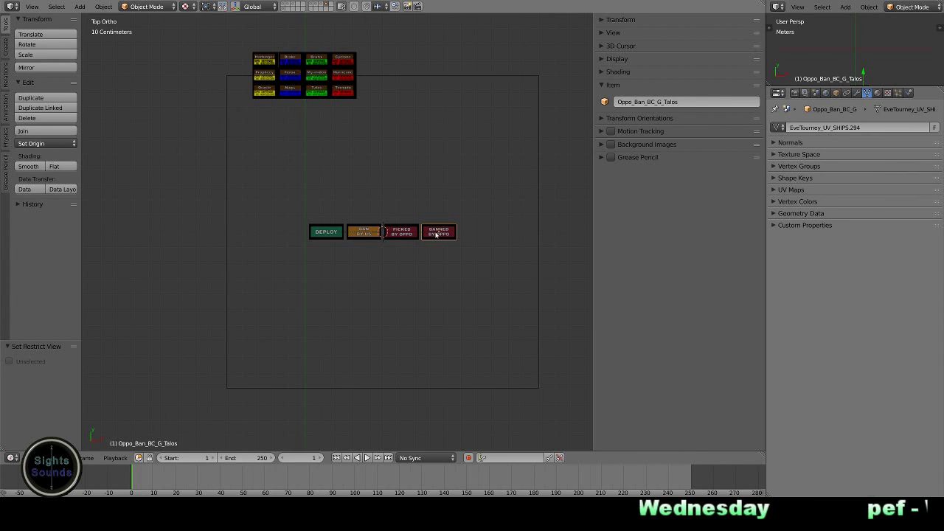
right_click(373, 234)
right_click(372, 233)
right_click(373, 233)
right_click(373, 234)
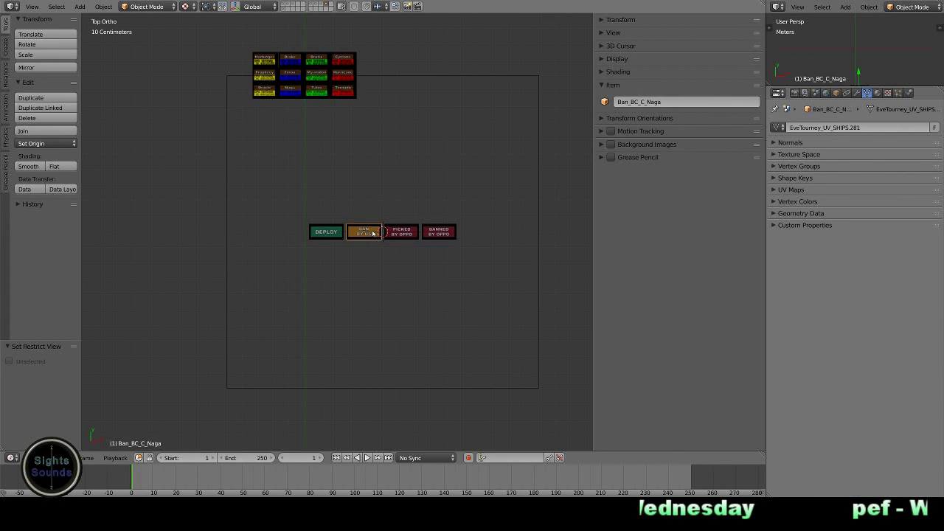
right_click(372, 234)
right_click(320, 235)
right_click(326, 233)
right_click(325, 233)
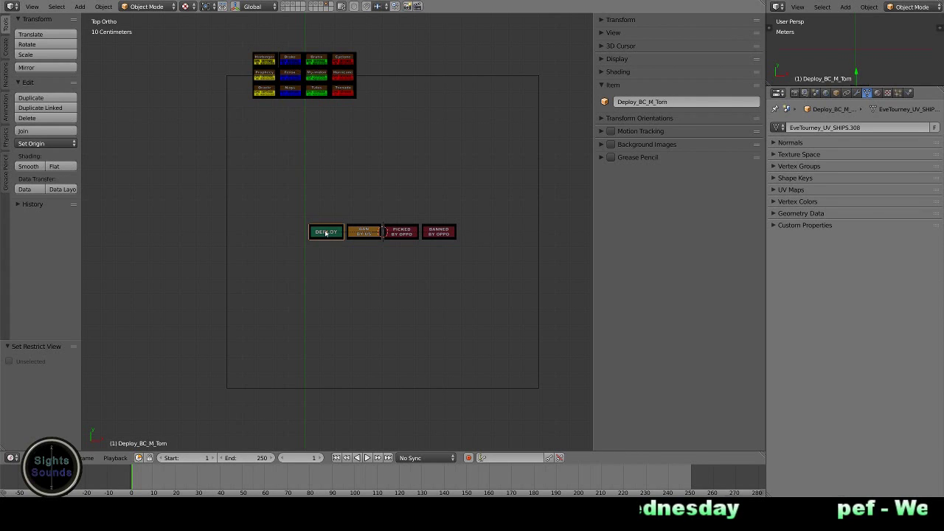
right_click(325, 233)
right_click(325, 233)
Step: Select the BC_Par parent empty and start editing its Y location in the sidebar
scroll(490, 203, "down", 2)
scroll(490, 204, "down", 3)
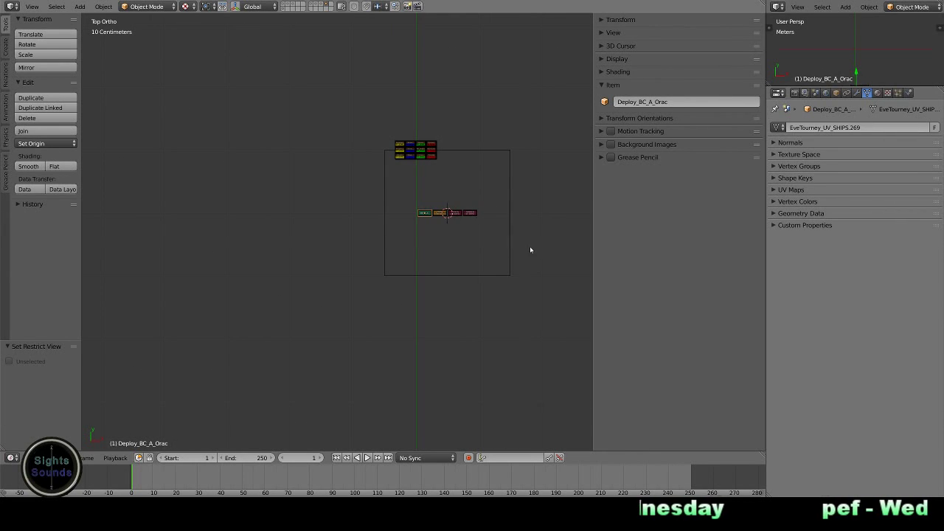
left_click_drag(530, 247, 392, 205)
right_click(479, 184)
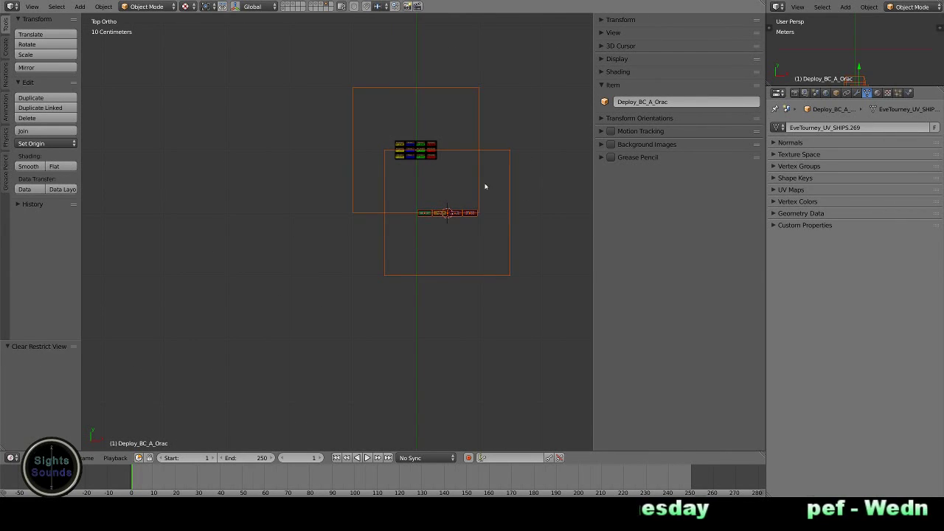
left_click(620, 20)
left_click(664, 60)
type("-4")
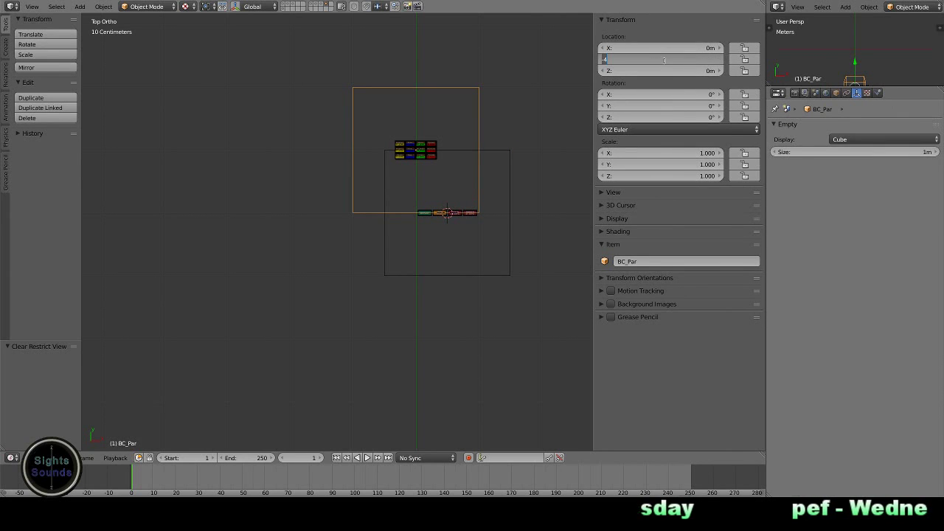
Step: Set the BC_Par empty's Y location to 50 m, then change it to 40 m
key("Return")
scroll(436, 145, "down", 5)
scroll(436, 151, "down", 5)
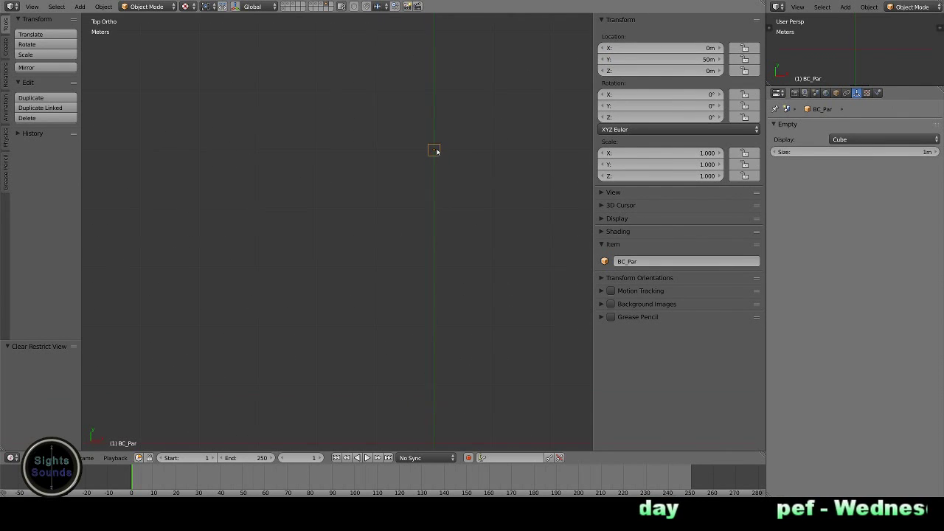
key("shift+1")
key("shift+1")
left_click(674, 62)
type("40")
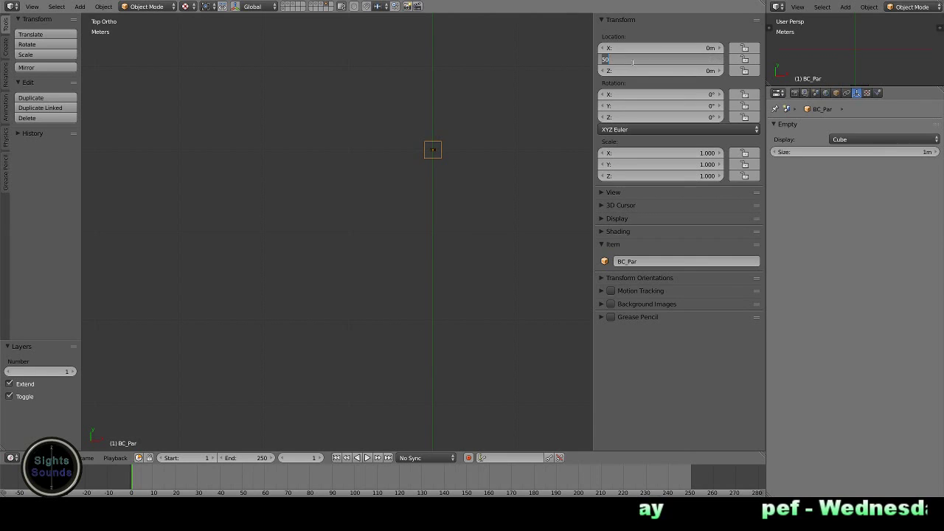
key("Return")
key("Home")
Step: Move the battleship card group BS_Par to layer 2
key("1")
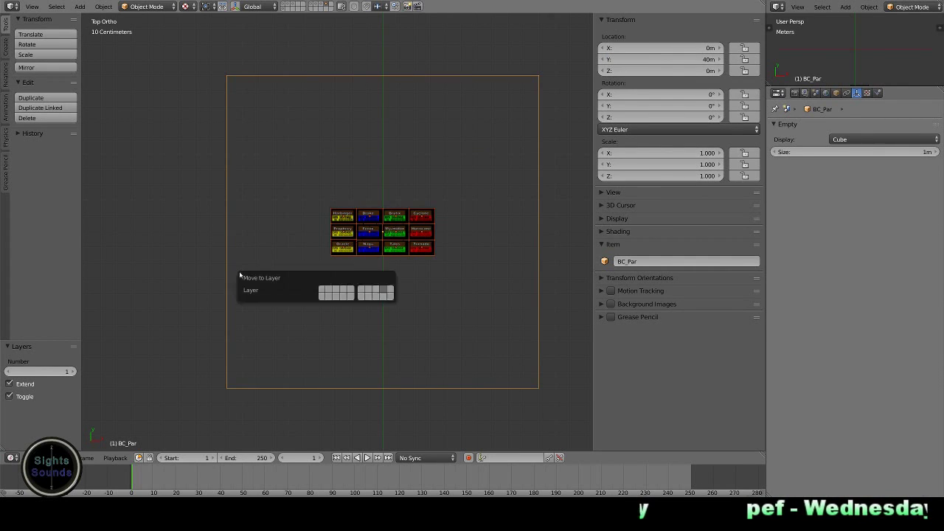
scroll(240, 274, "down", 1)
scroll(442, 265, "down", 5)
right_click(413, 161)
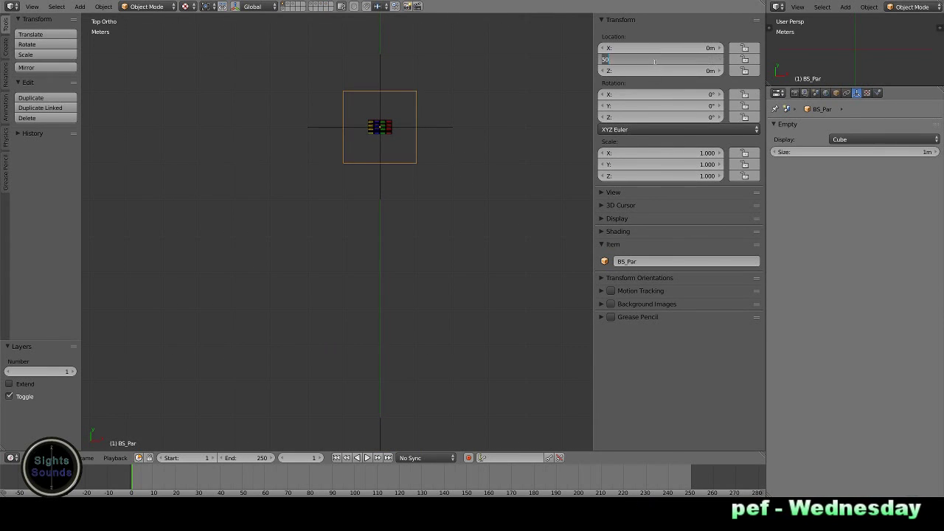
key("Home")
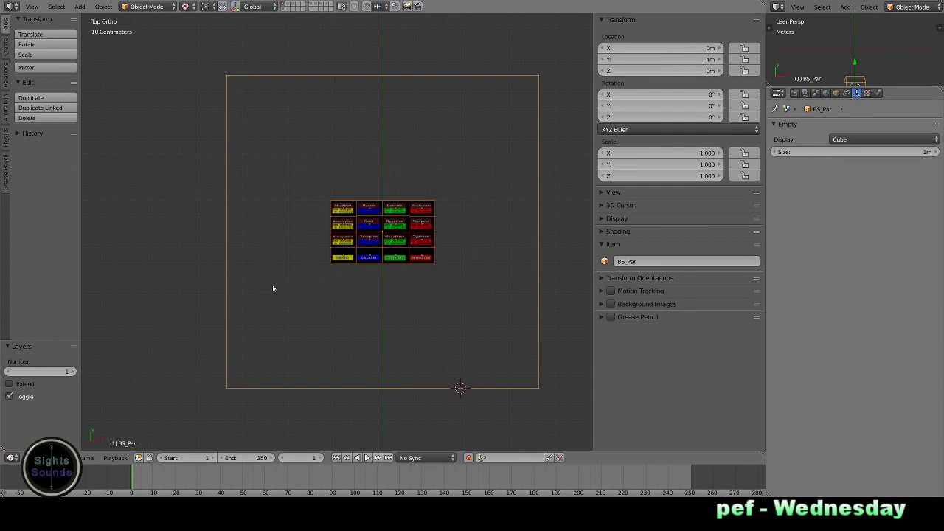
key("m")
key("2")
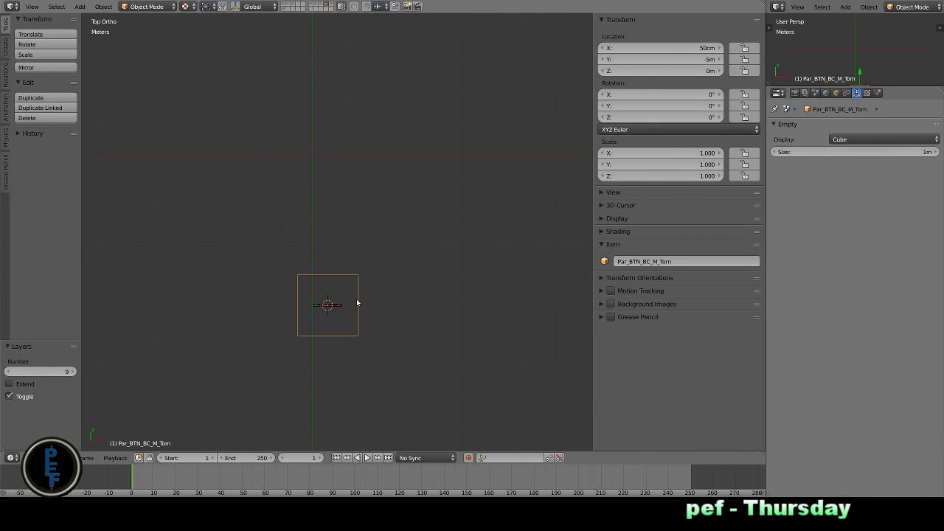
Step: Duplicate the button-set parent empty, shifting the copy 3 m along X
key("shift+d")
key("x")
key("3")
key("Return")
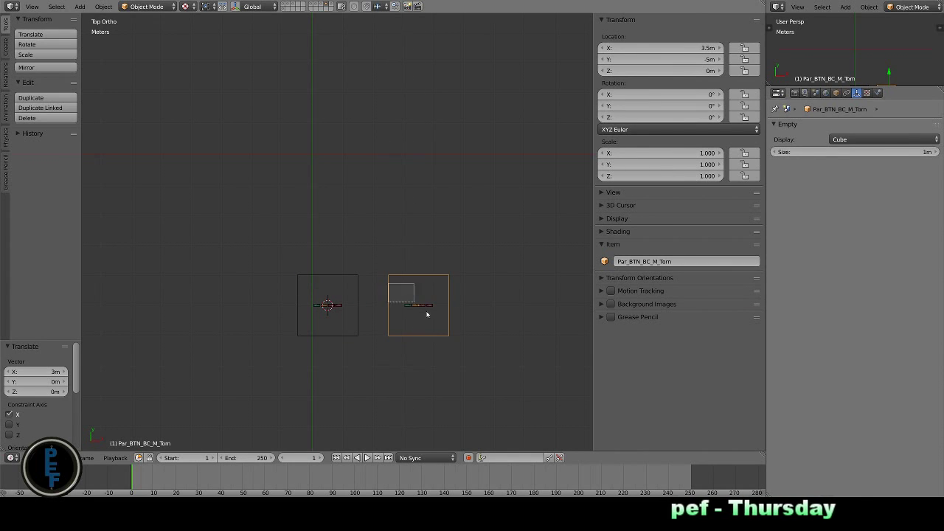
key("m")
key("Escape")
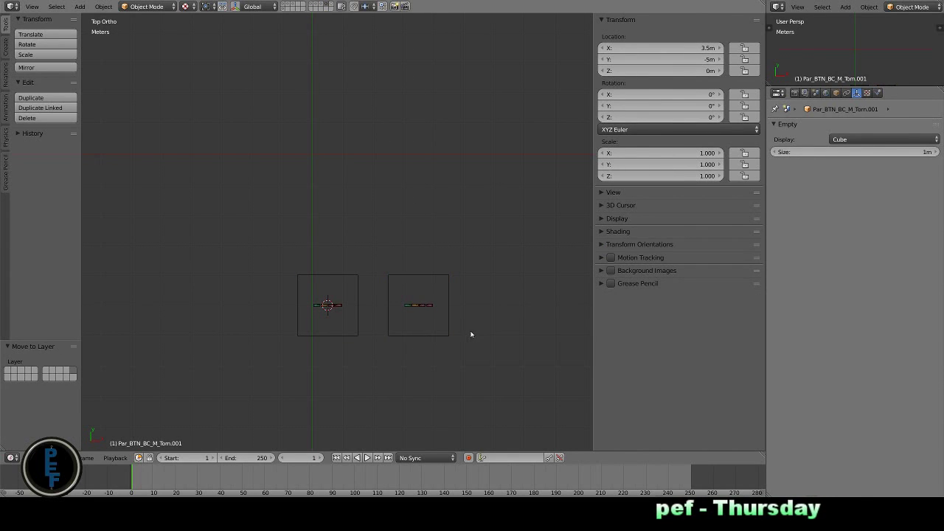
Step: Snap the copied button-set empty onto the 3D cursor beside the ship cards
key("shift+s")
left_click(529, 162)
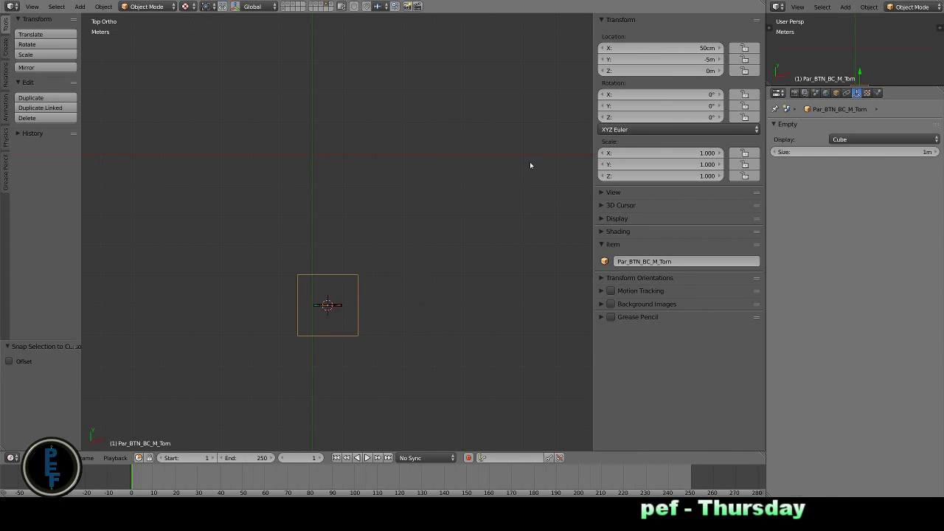
key("0")
right_click(439, 298)
key("shift+s")
left_click(400, 241)
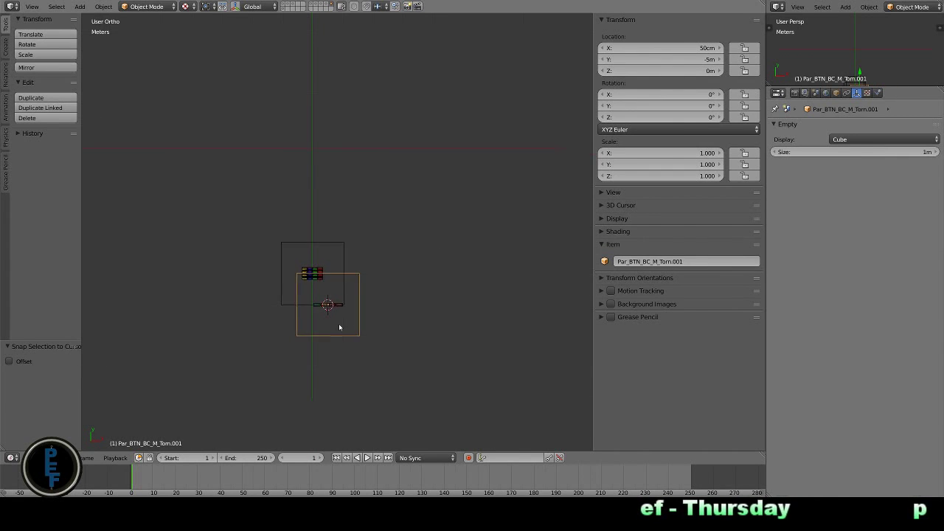
key("KP_Decimal")
key("Home")
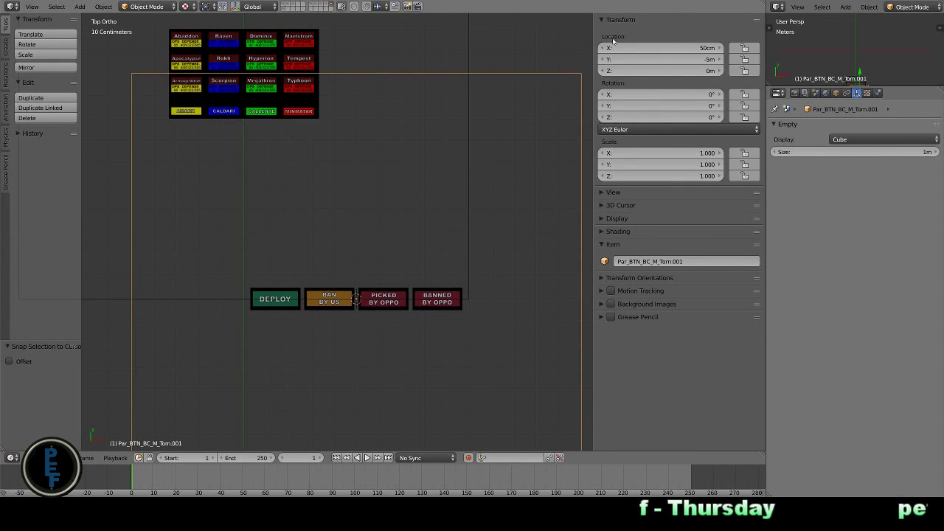
Step: Hide the Abaddon card and rename the button-set parent empty for the Abaddon
left_click(614, 20)
right_click(189, 45)
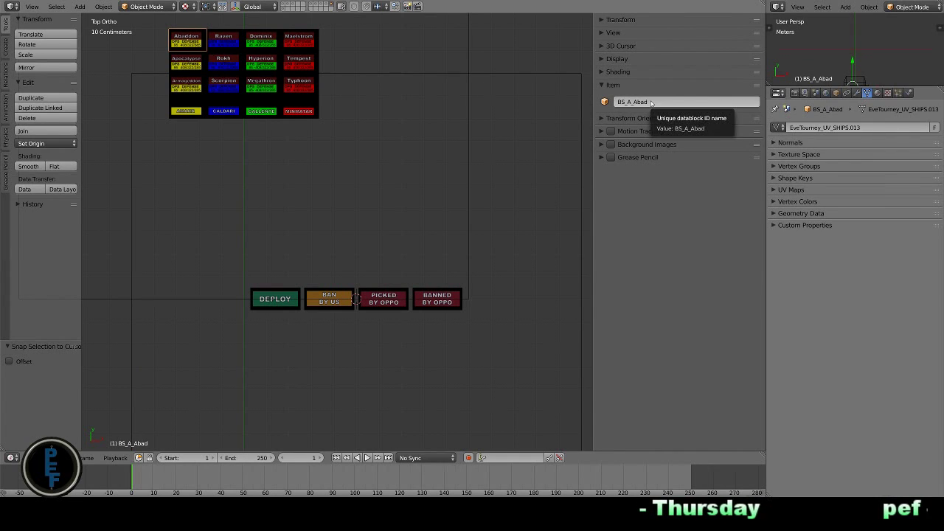
key("h")
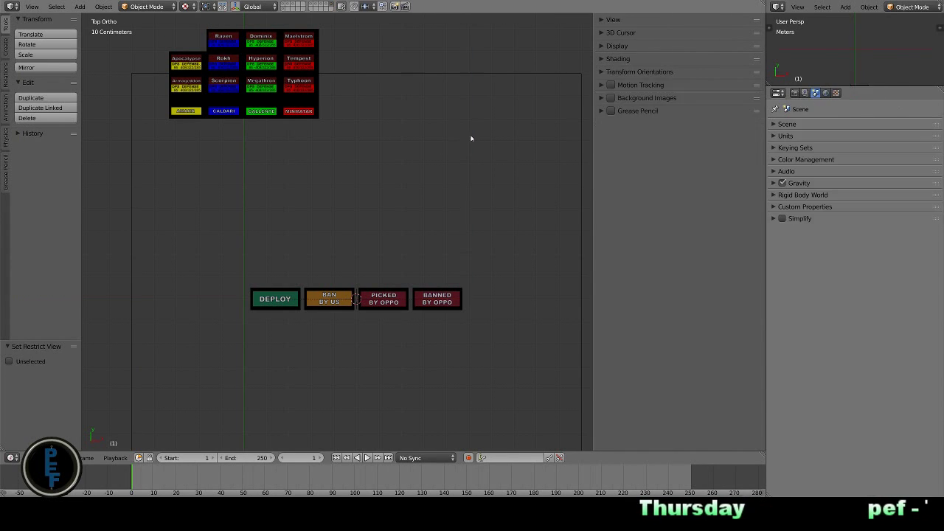
right_click(472, 140)
double_click(701, 98)
type("Par_BTN_BS_A_Abad")
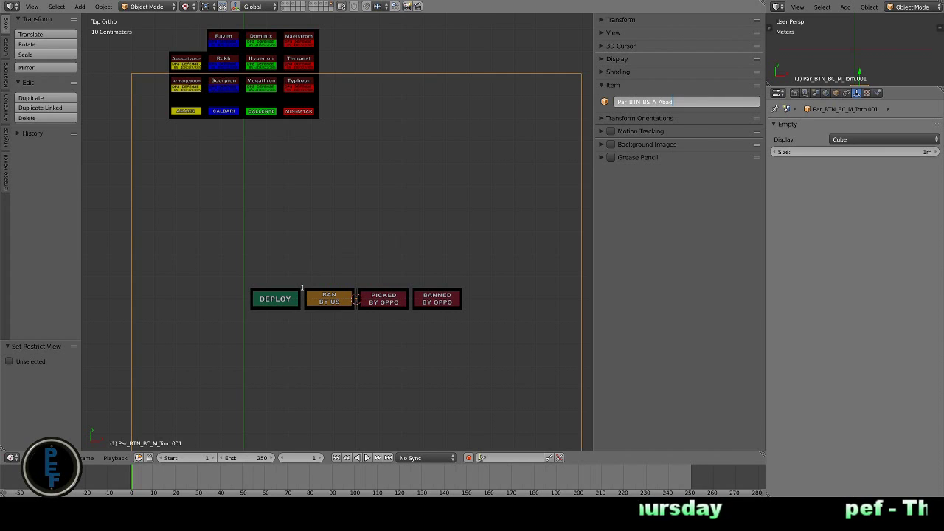
Step: Rename the Abaddon buttons, including Oppo_Pick_BS_A_Abad and Oppo_Ban_BS_A_Abad
right_click(304, 291)
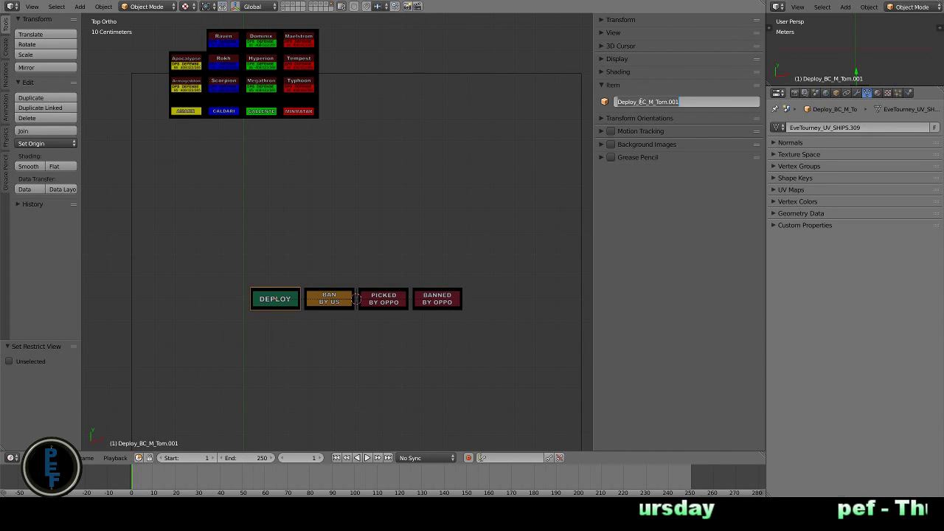
left_click(631, 102)
type("Ban_BS_A_Abad")
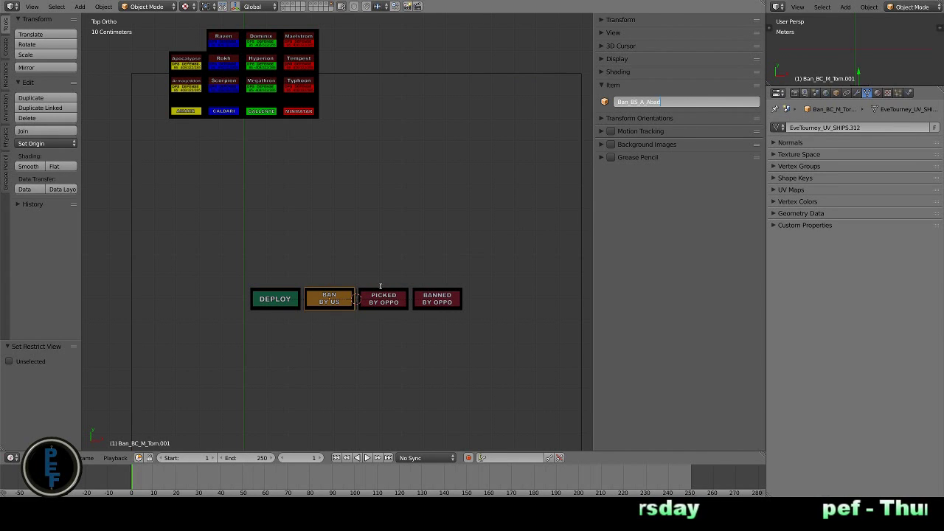
right_click(381, 289)
left_click(633, 102)
key("Return")
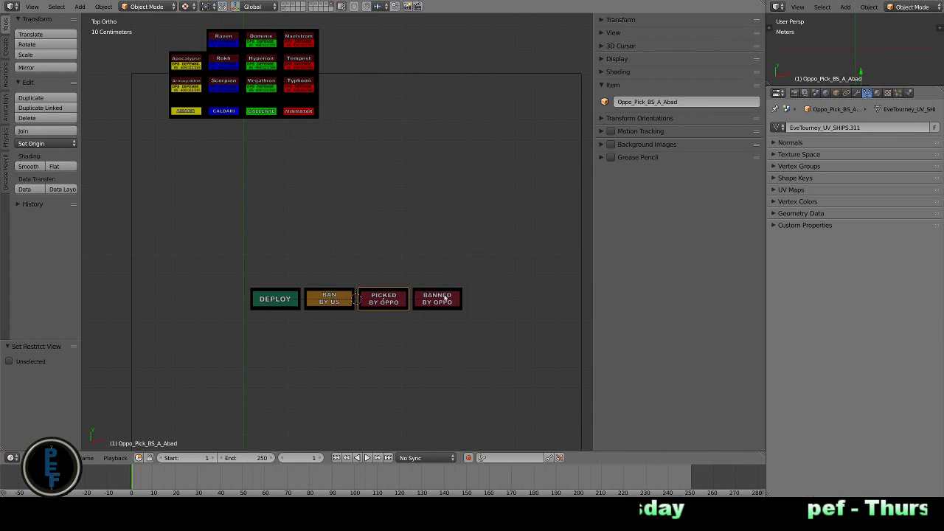
right_click(437, 297)
left_click(632, 102)
type("Oppo_Ban_BS_A_Abad")
key("Return")
Step: Duplicate the Par_BTN_BS_A_Abad set −5 m along X and hide the Apocalypse card
right_click(581, 269)
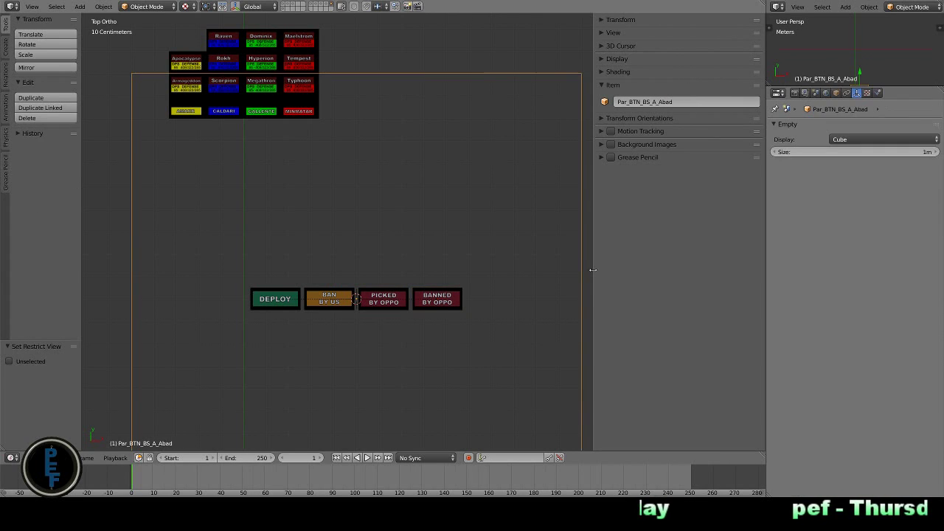
key("shift+d")
type("x")
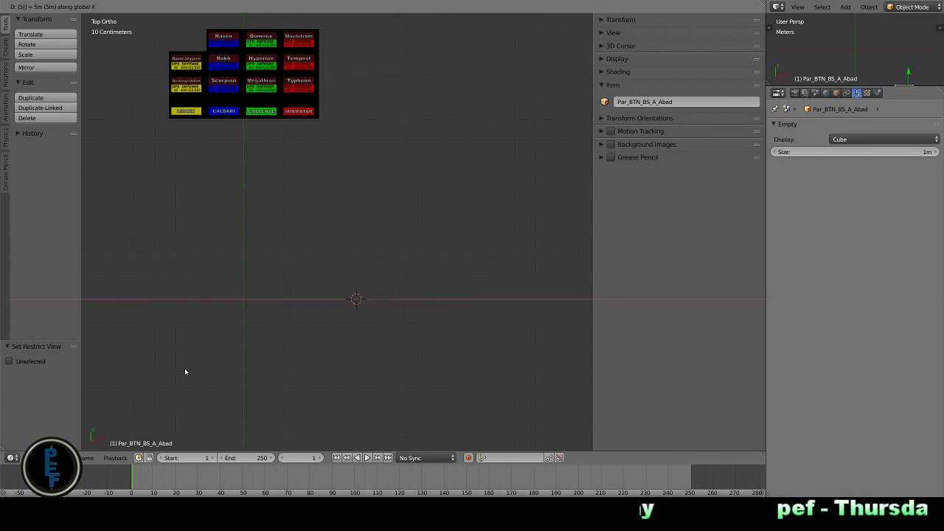
type("-5")
key("Return")
right_click(183, 64)
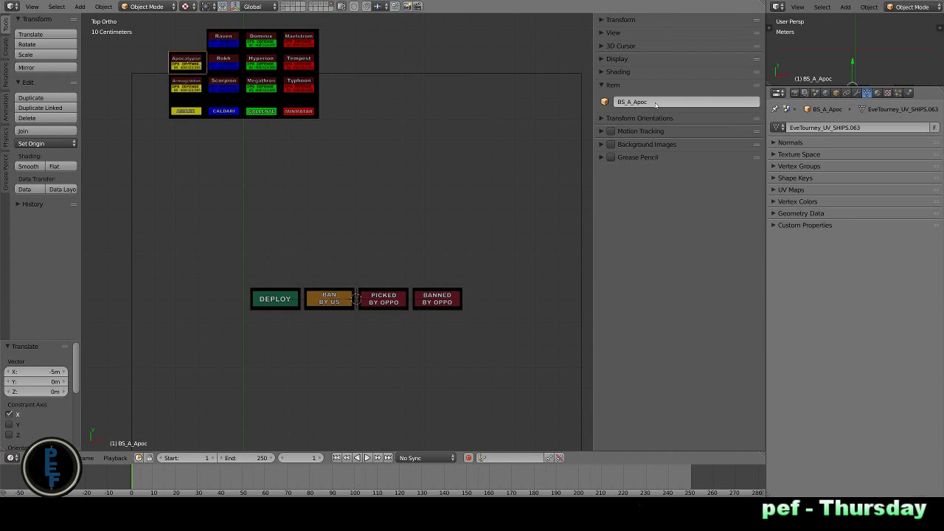
key("h")
Step: Rename the copied parent and buttons with BS_A_Apoc names and shift the set −5 m along X
left_click(647, 101)
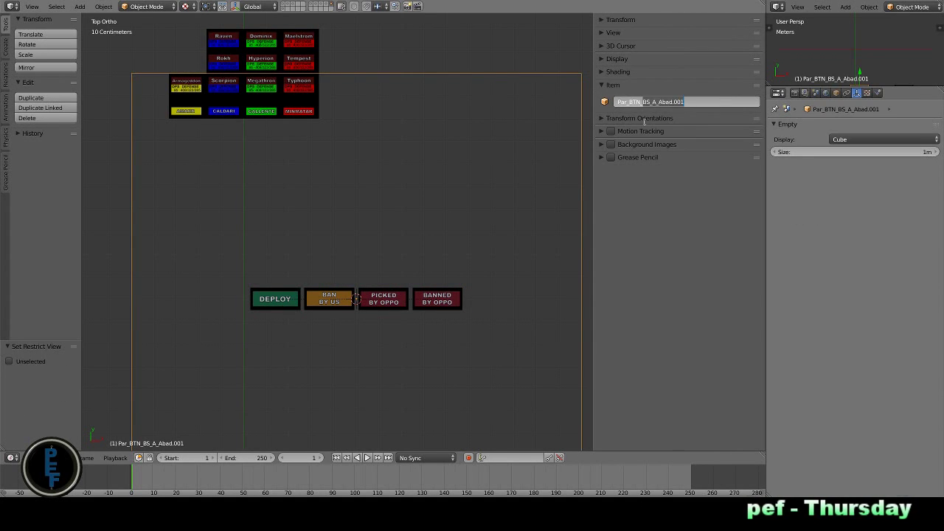
right_click(273, 300)
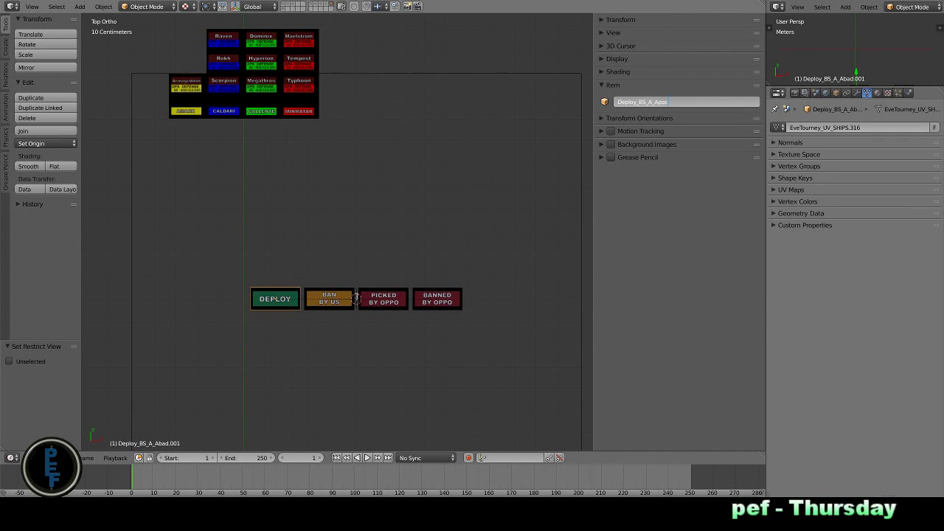
right_click(375, 309)
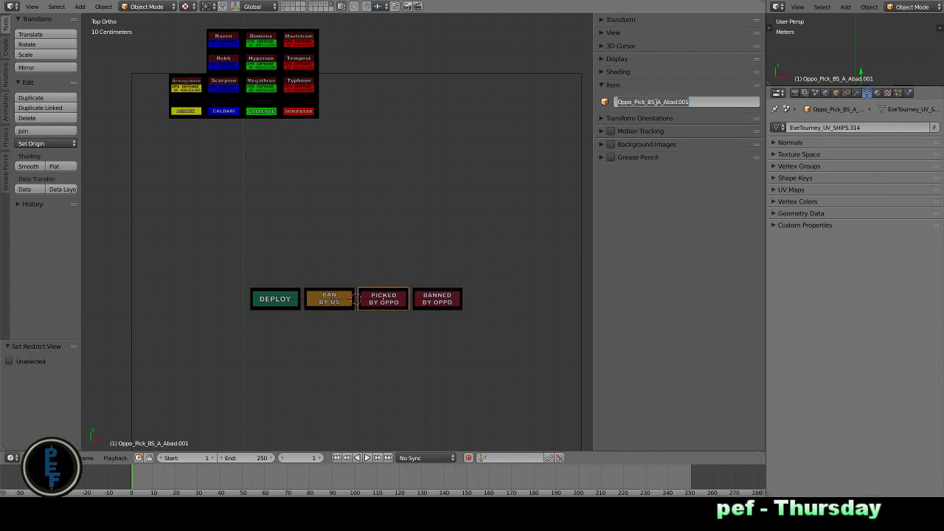
right_click(438, 301)
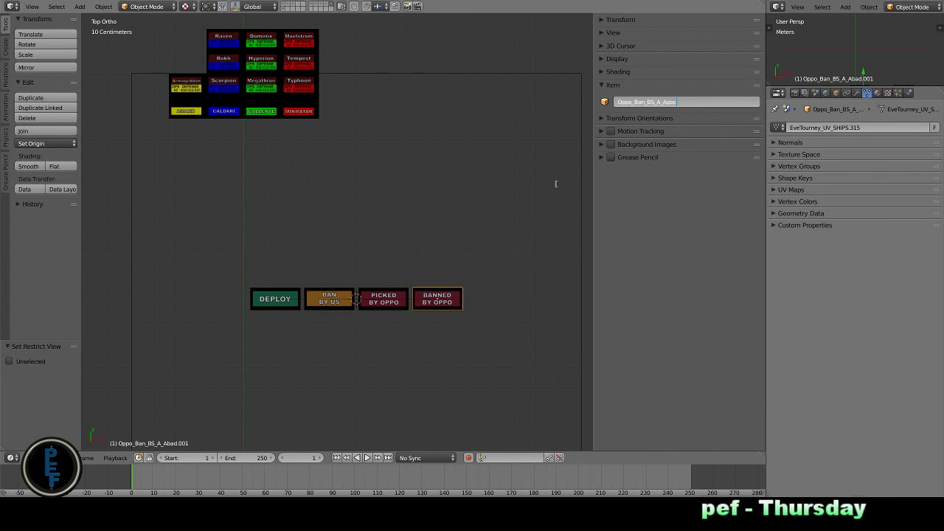
right_click(581, 260)
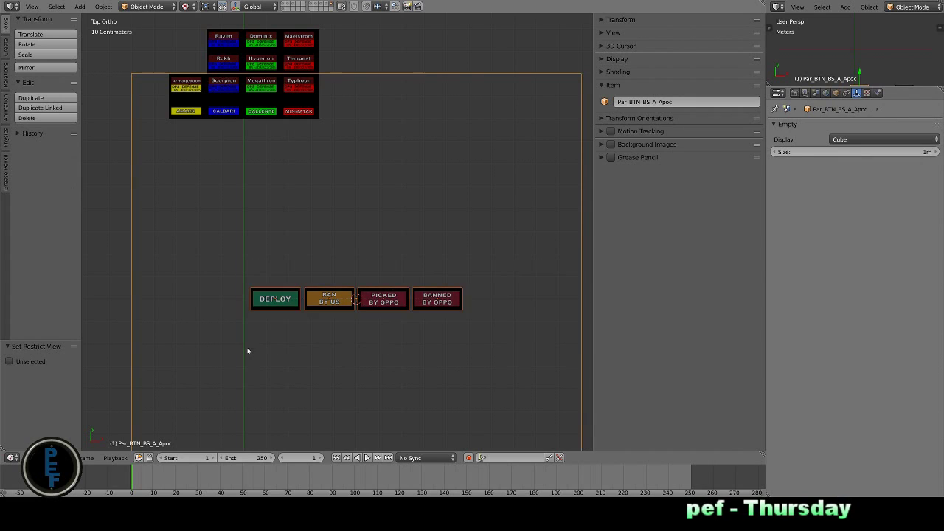
type("gx-5")
key("Return")
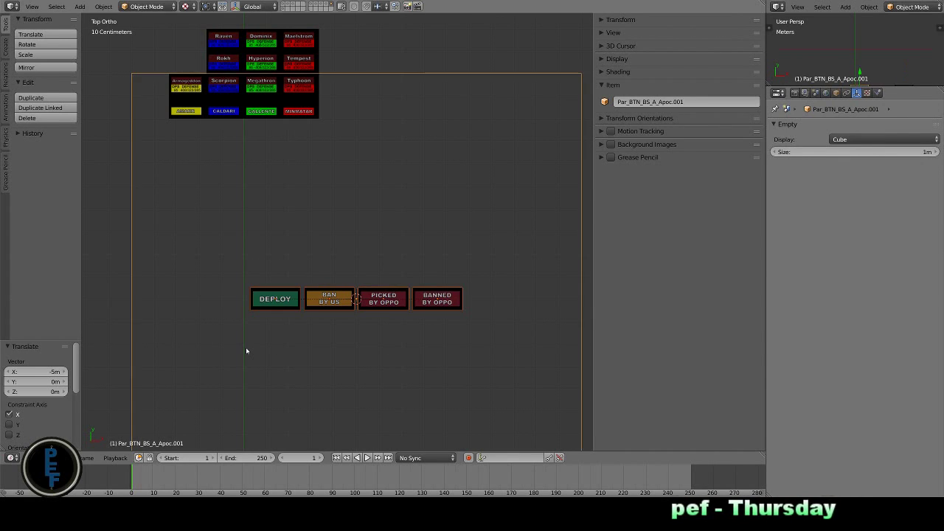
right_click(182, 89)
Step: Hide the Armageddon card and rename the new parent empty and its buttons for the Armageddon
key("h")
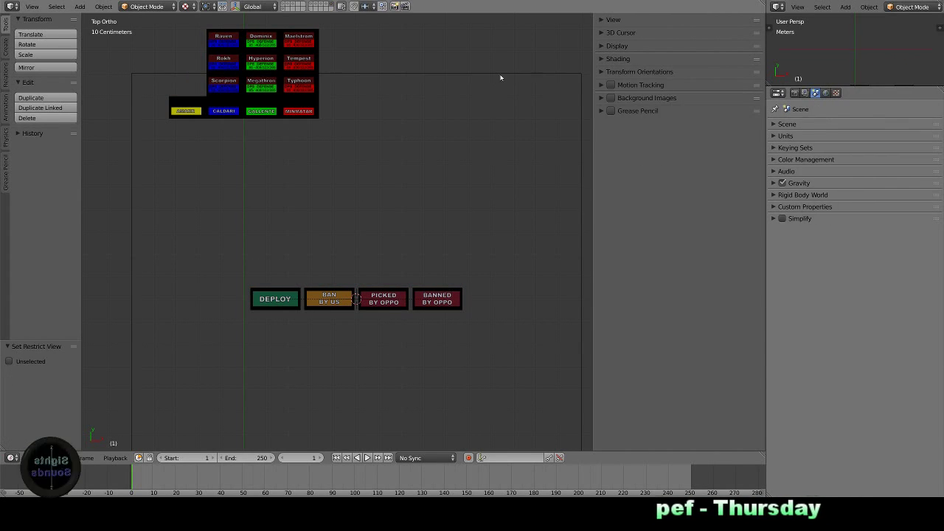
right_click(499, 74)
left_click(644, 101)
key("Return")
right_click(274, 300)
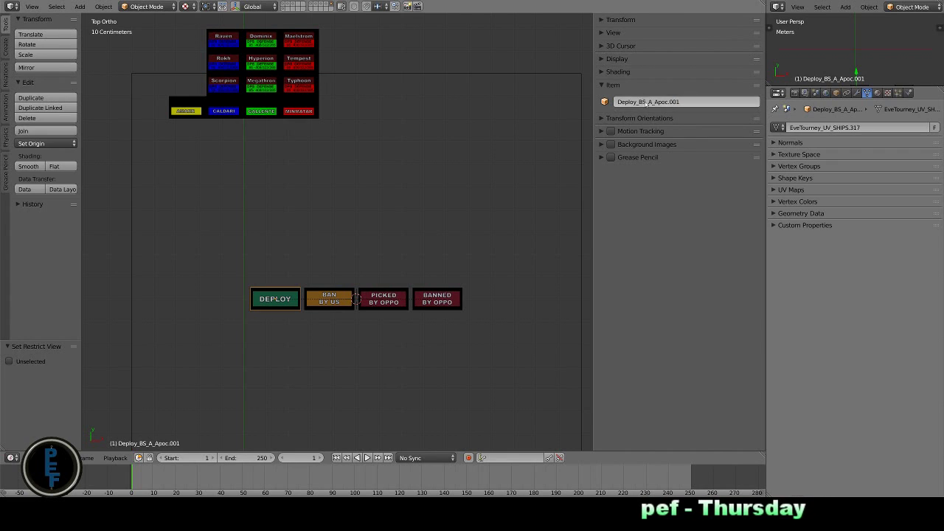
double_click(638, 101)
key("Return")
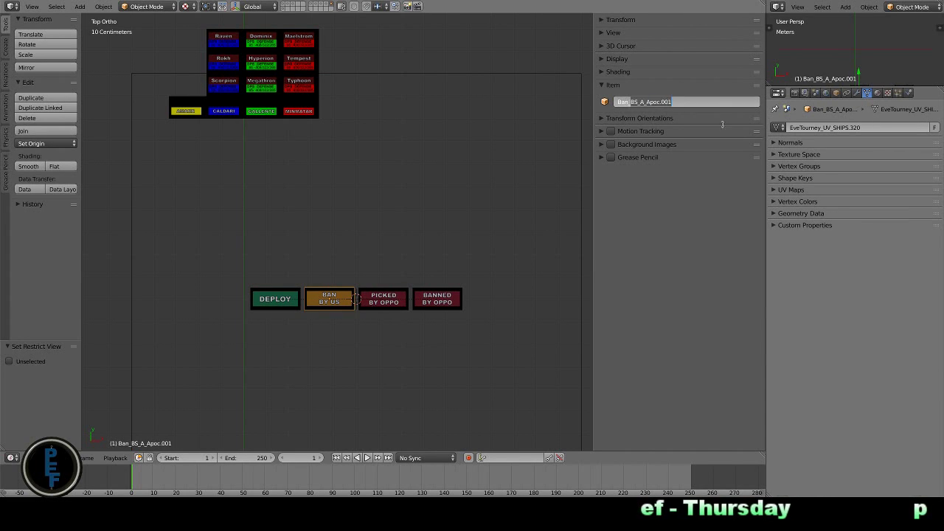
right_click(383, 299)
double_click(650, 101)
key("Return")
right_click(451, 295)
double_click(652, 102)
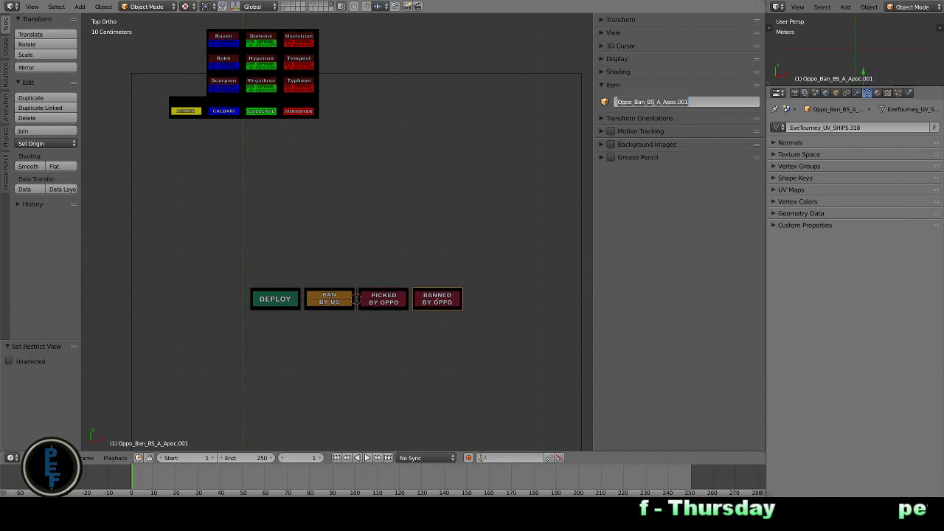
key("Return")
Step: Box-select and duplicate the whole button set, then hide the yellow AMARR tile
right_click(389, 306)
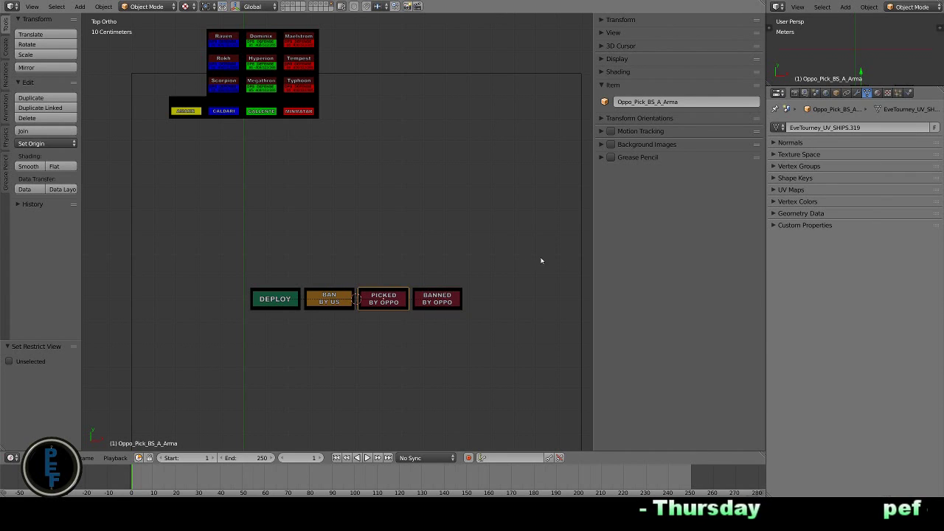
key("b")
left_click_drag(583, 263, 263, 326)
key("shift+d")
key("Escape")
key("ctrl+z")
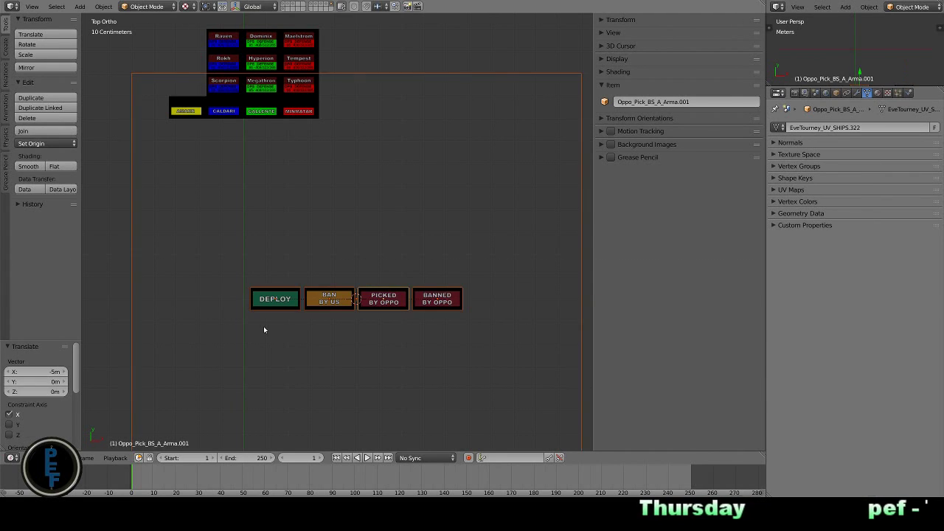
key("ctrl+z")
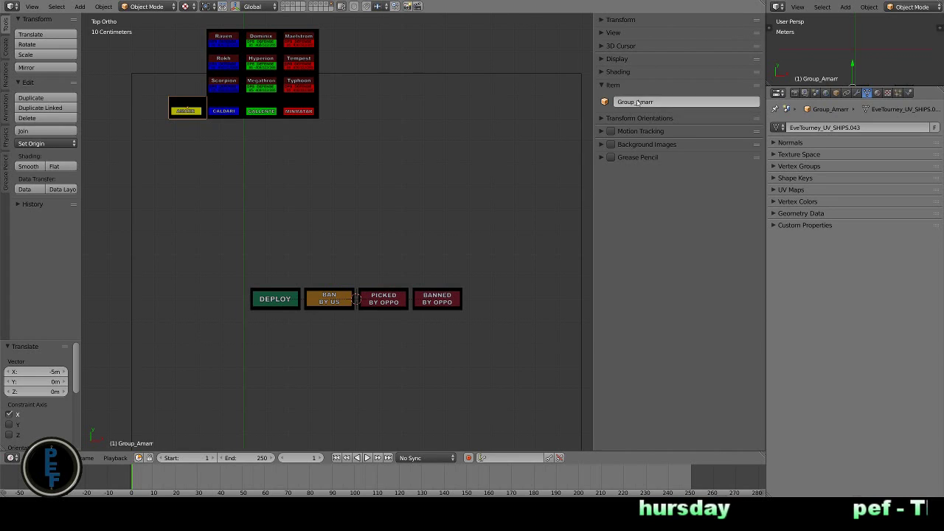
key("h")
Step: Rename the frame empty plus DEPLOY, PICKED and BANNED buttons, then reveal the Amarr ship tiles
right_click(582, 124)
double_click(649, 101)
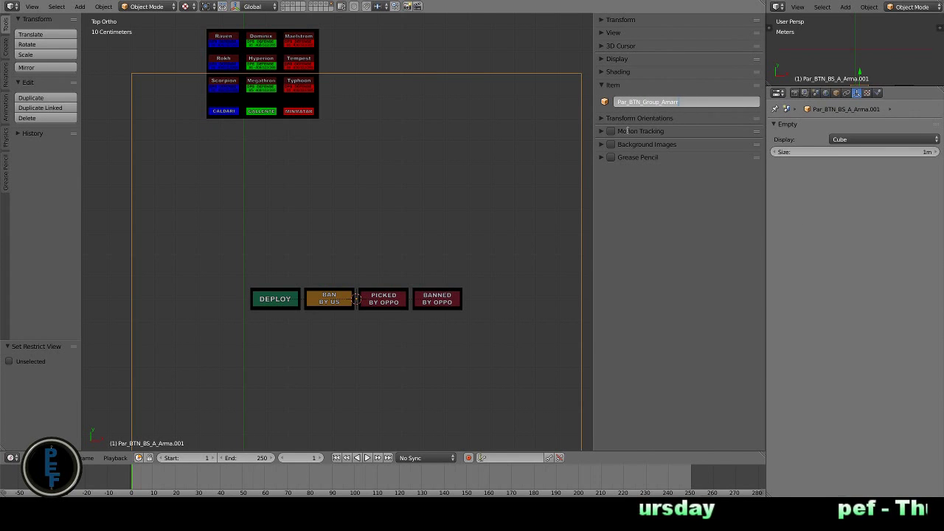
right_click(288, 295)
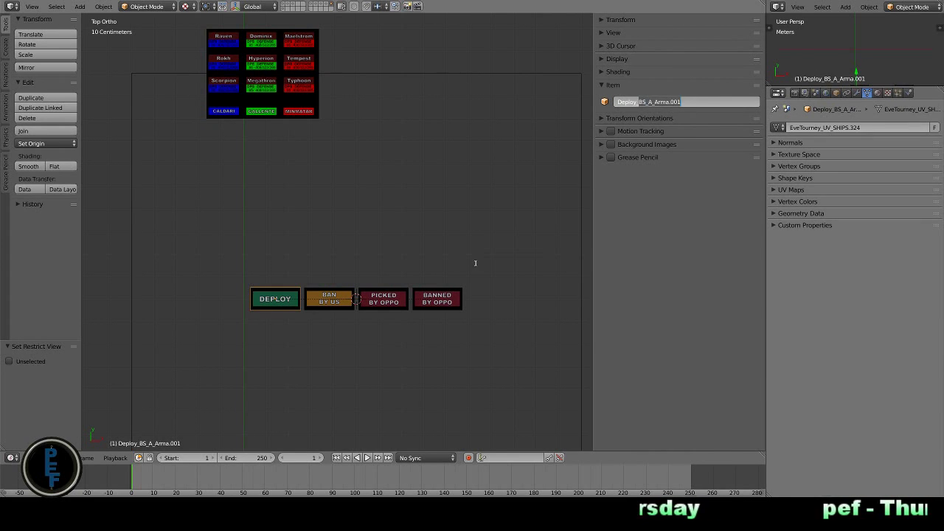
right_click(331, 299)
right_click(383, 299)
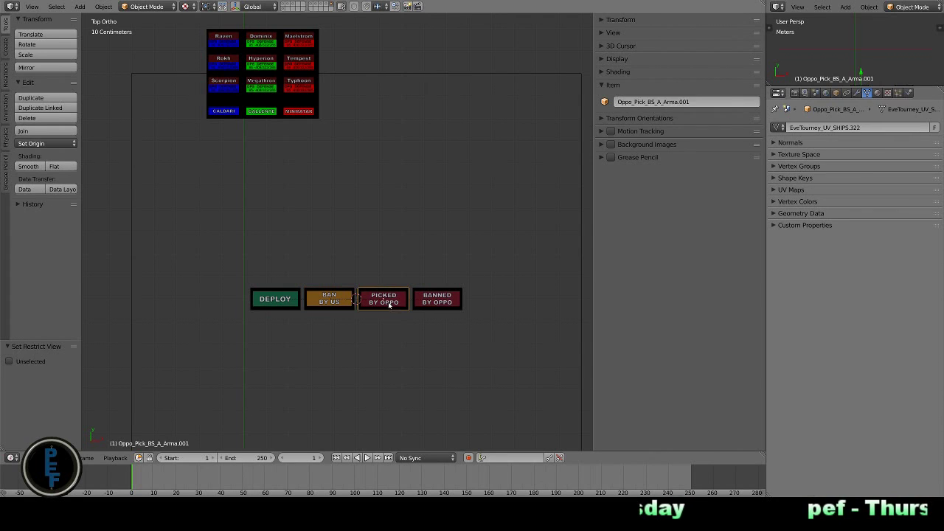
double_click(649, 102)
right_click(443, 298)
double_click(680, 101)
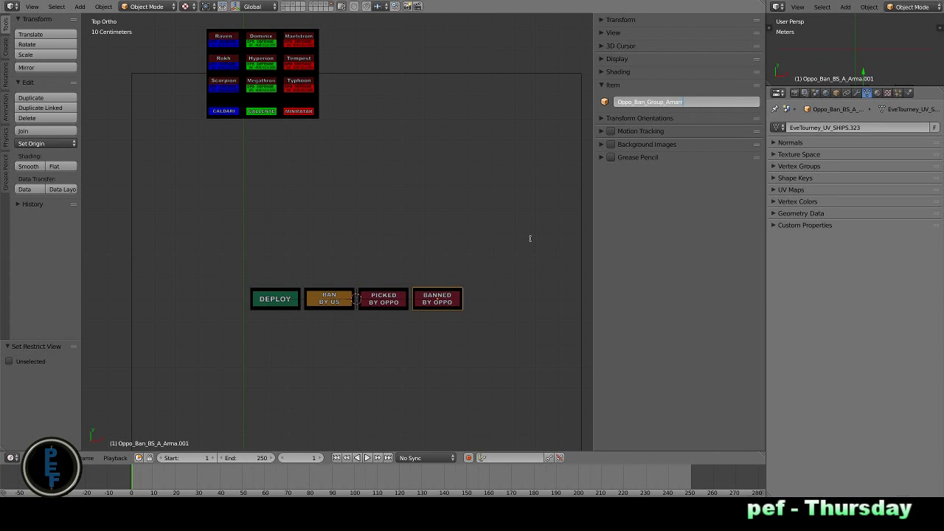
key("alt+h")
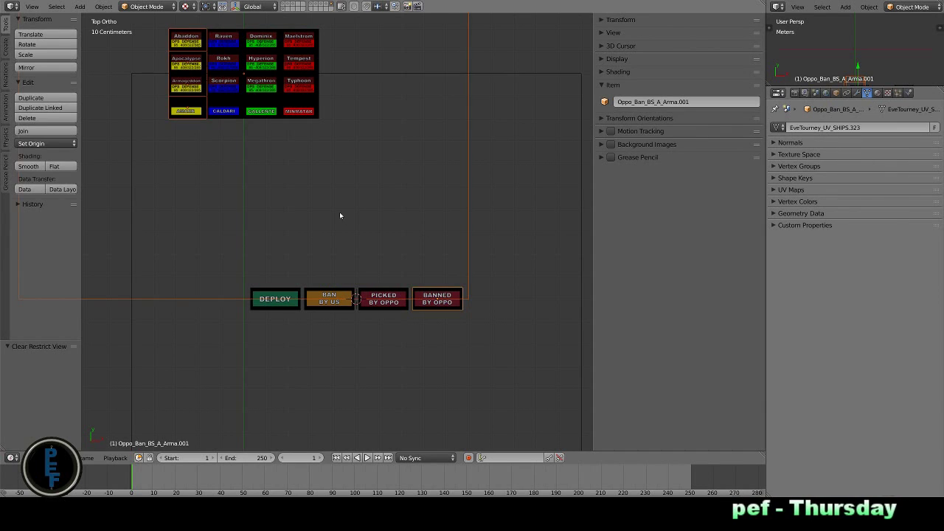
Step: Hide the Raven tile and rename its frame empty and four buttons to BS_C_Raven names
key("h")
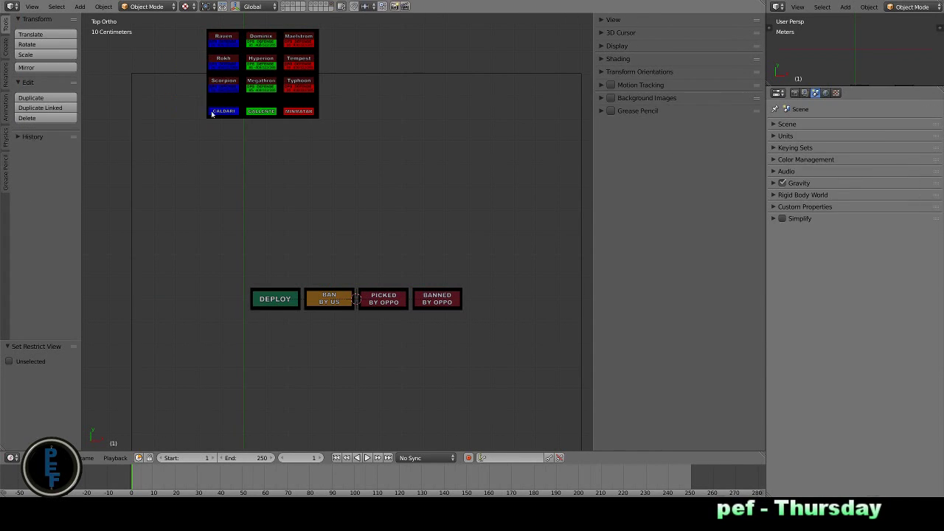
right_click(224, 40)
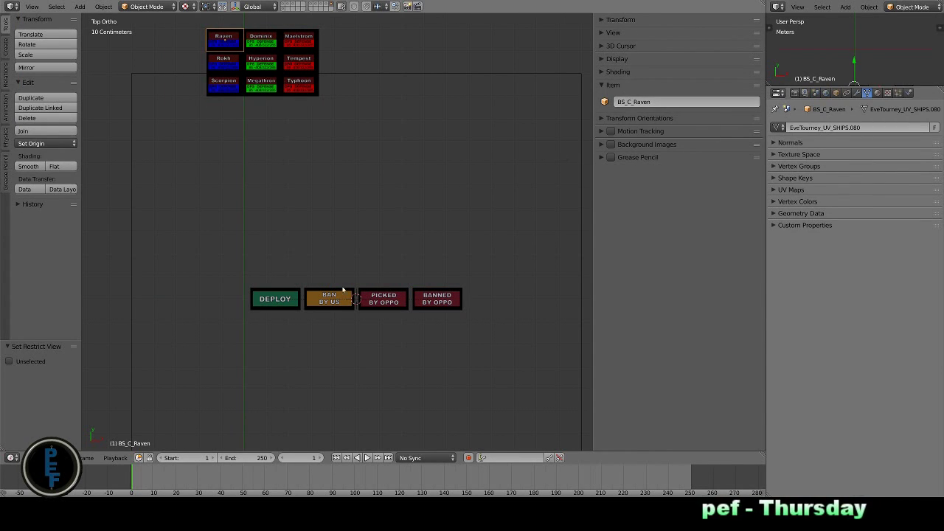
right_click(487, 84)
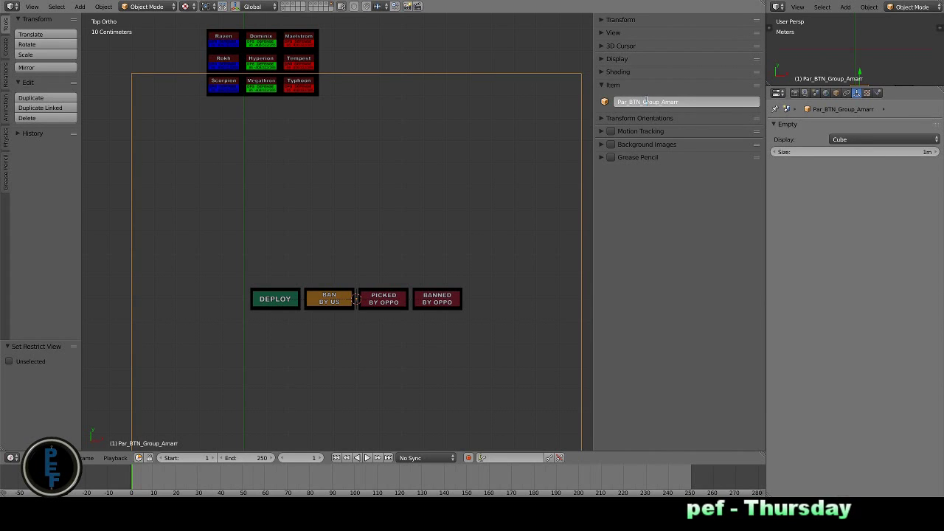
right_click(275, 299)
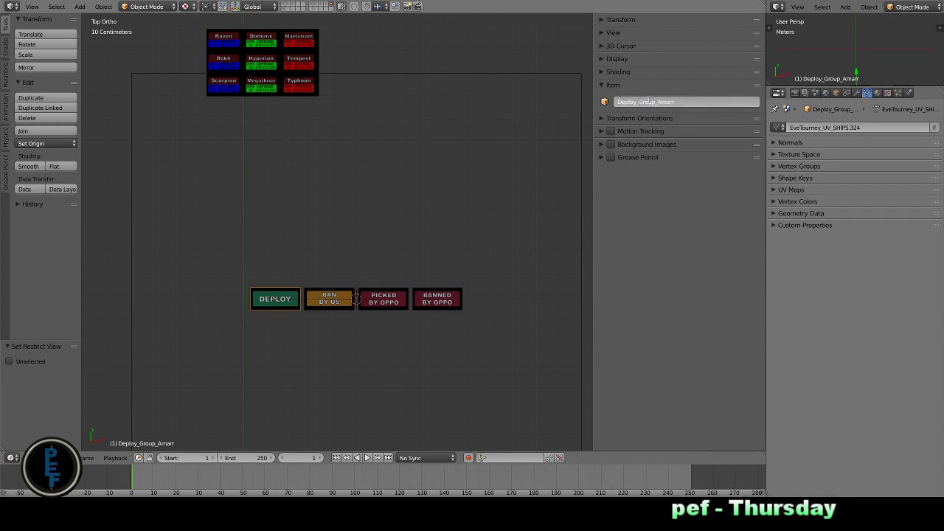
right_click(325, 299)
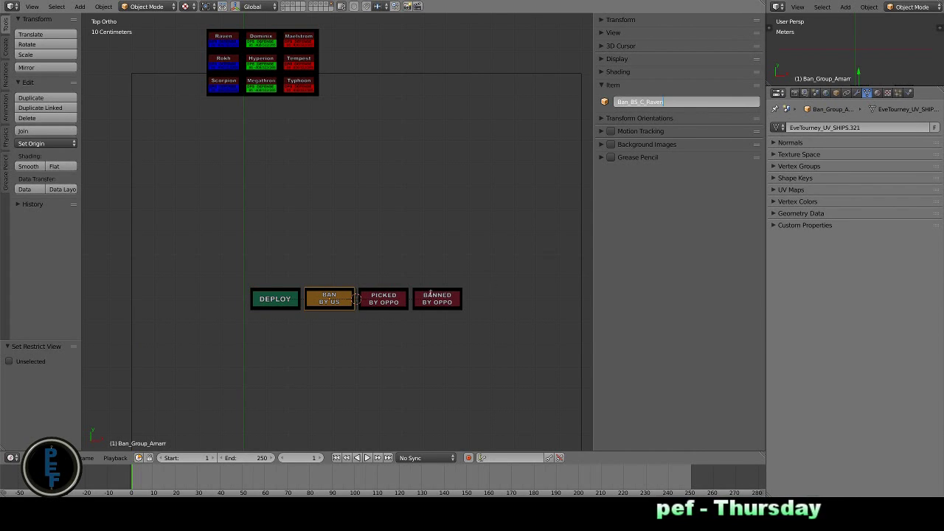
right_click(383, 299)
right_click(436, 299)
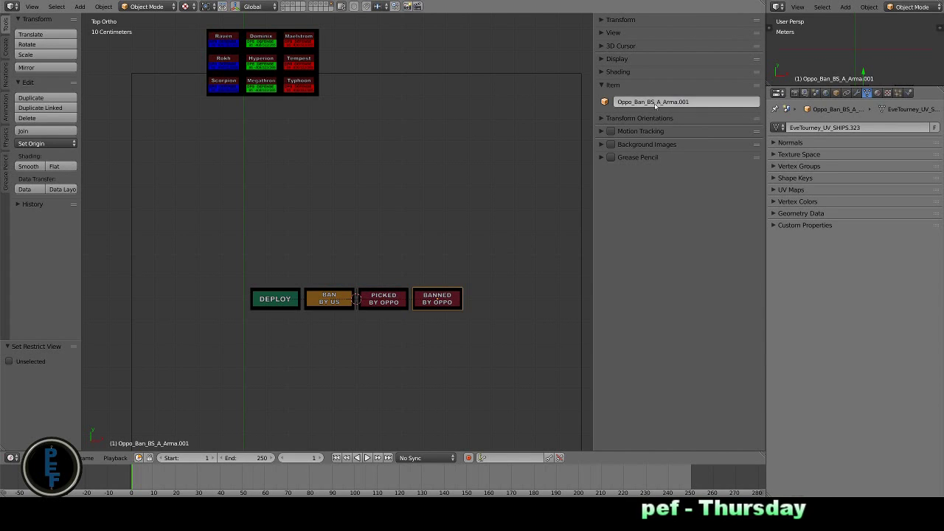
key("Return")
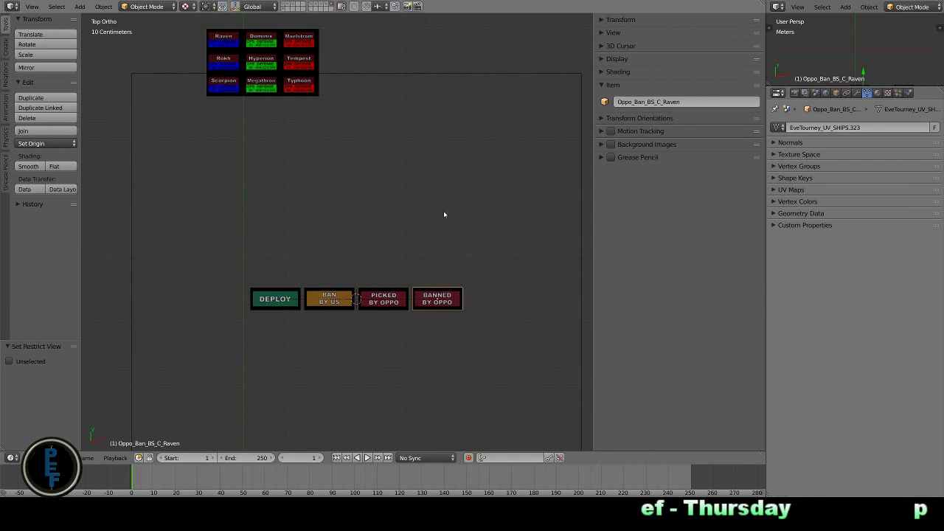
Step: Duplicate the Par_BTN_BS_C_Raven button set, shifted 5 m along X
right_click(407, 84)
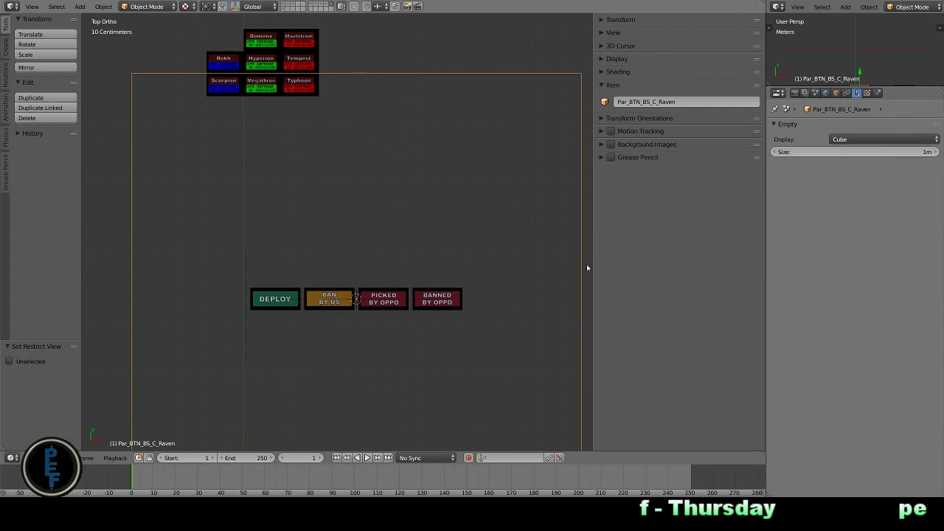
key("shift+d")
key("x")
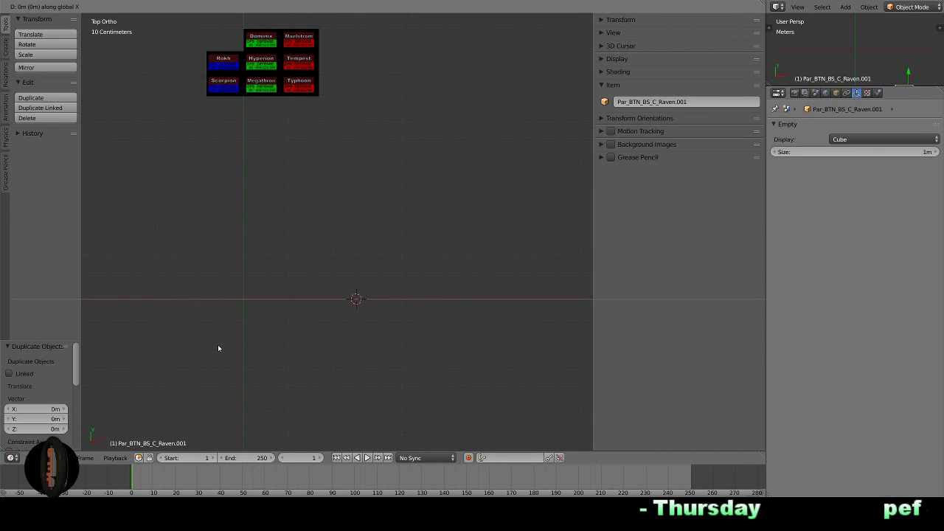
key("ctrl+z")
key("ctrl+z")
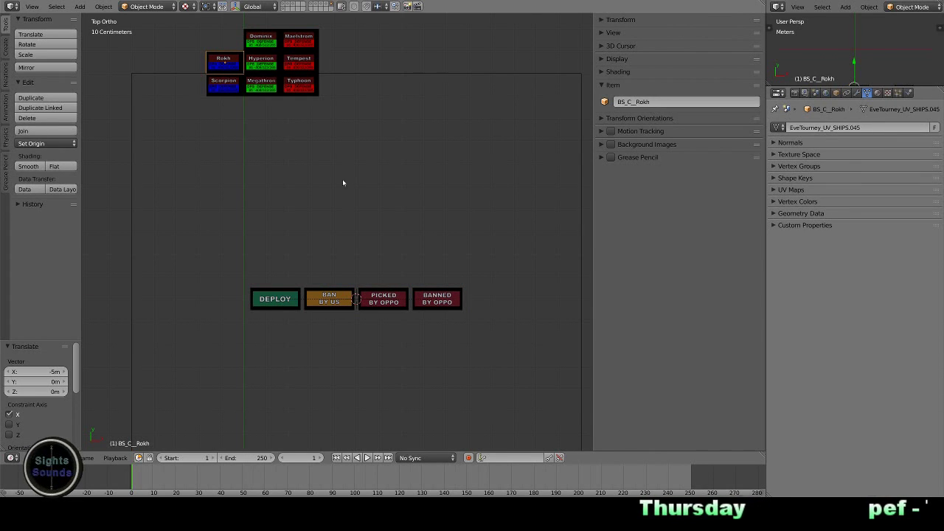
key("ctrl+shift+z")
double_click(689, 101)
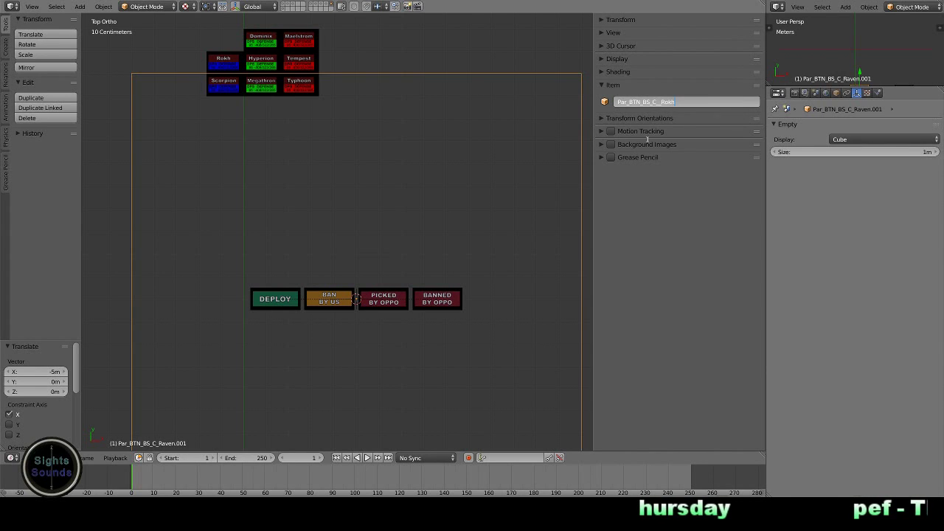
Step: Hide the Rokh tile and rename the copied frame and buttons to BS_C_Rokh names
right_click(224, 63)
double_click(634, 102)
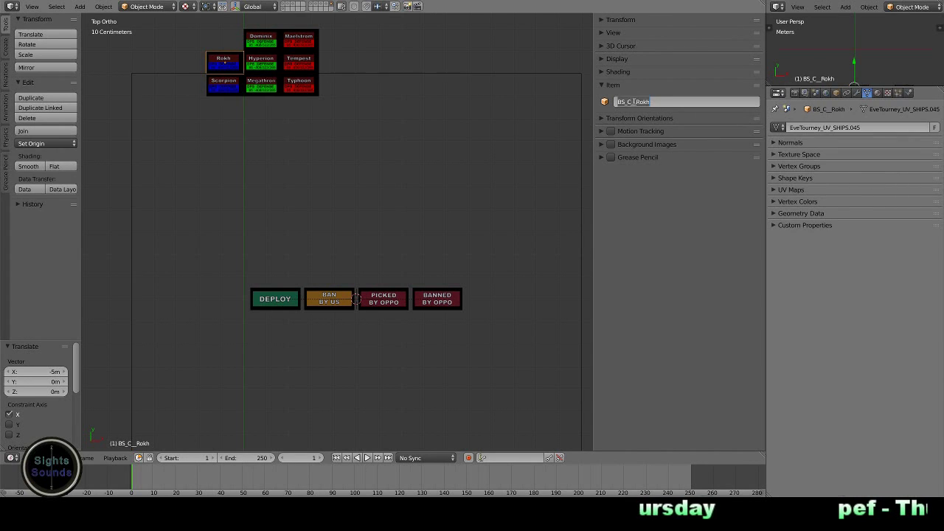
key("Escape")
key("h")
right_click(318, 329)
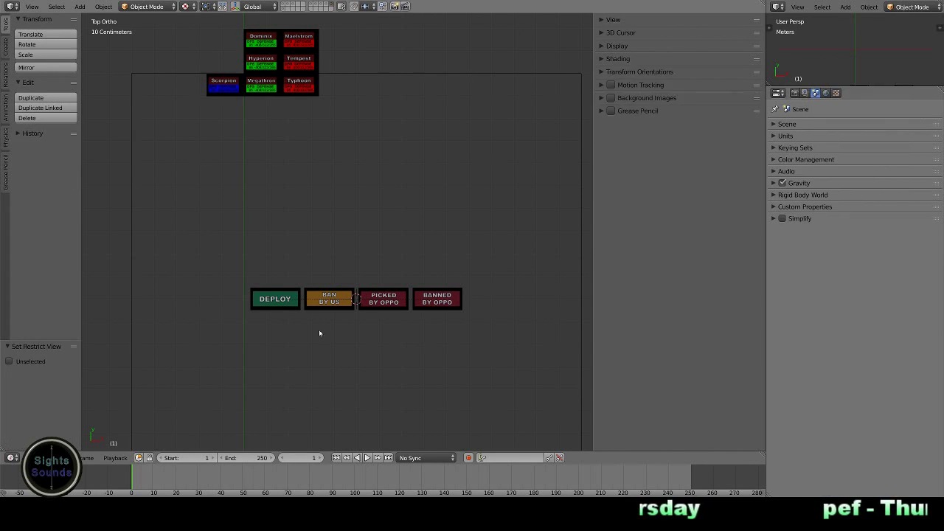
right_click(279, 299)
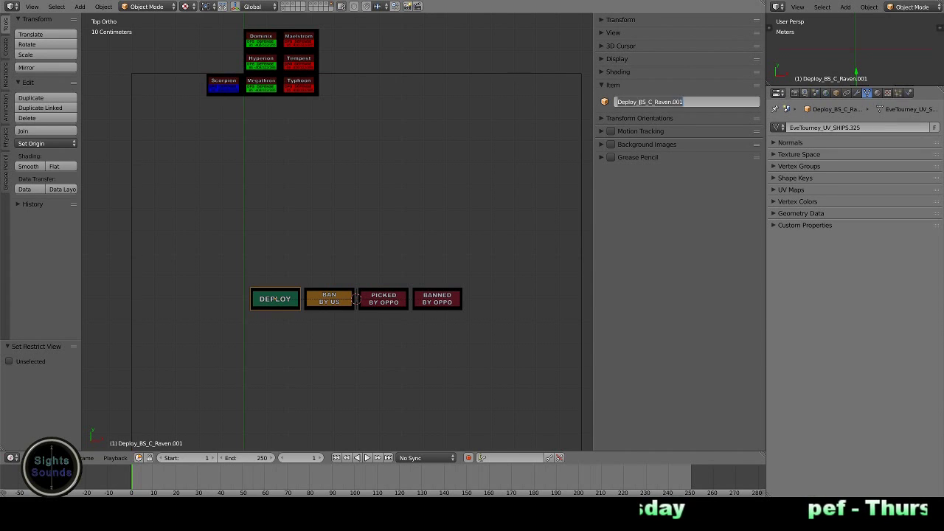
right_click(343, 300)
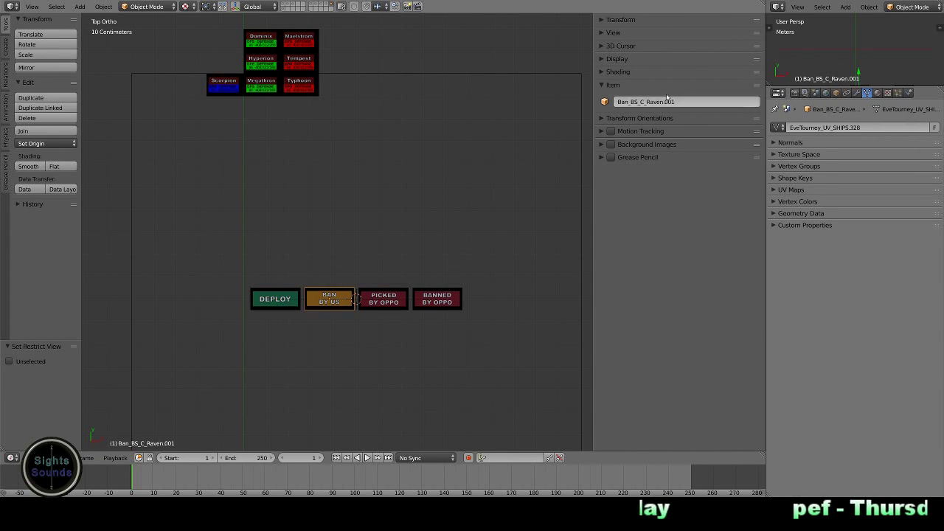
right_click(393, 296)
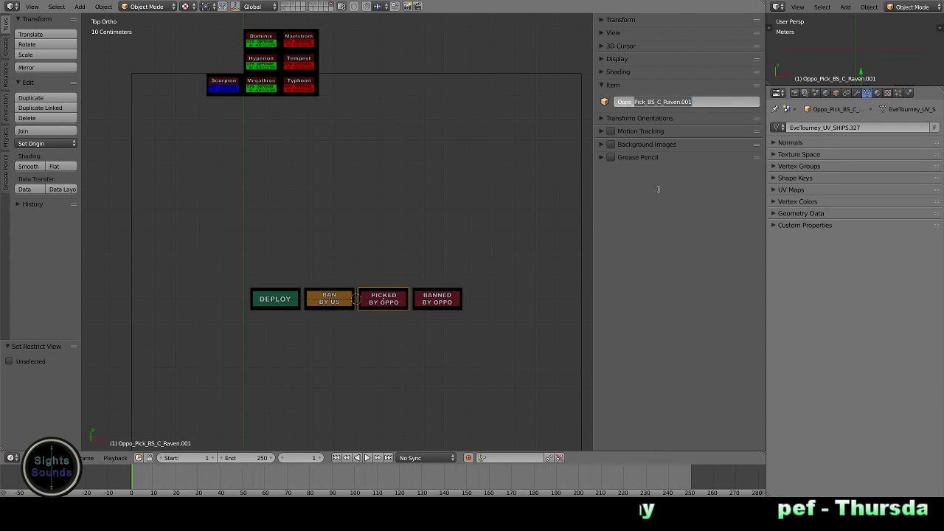
left_click_drag(647, 102, 714, 103)
type("okh")
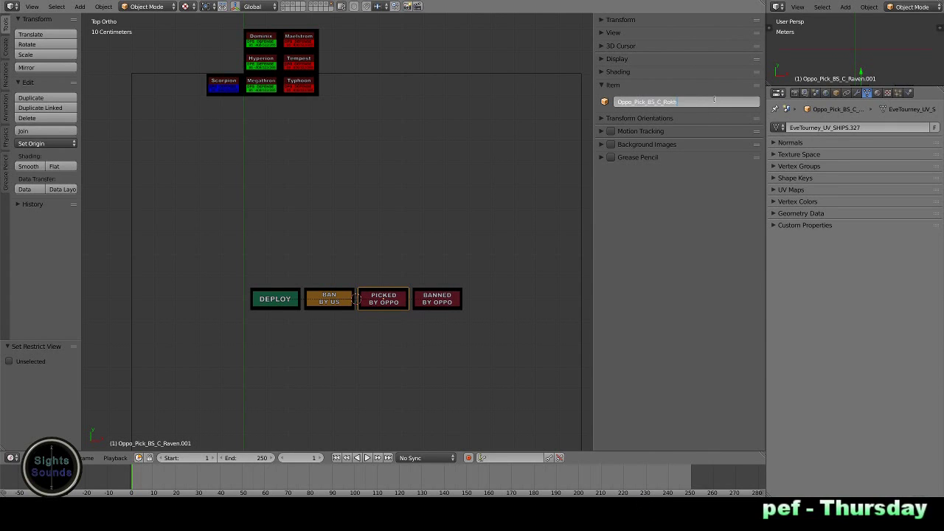
key("Return")
right_click(443, 303)
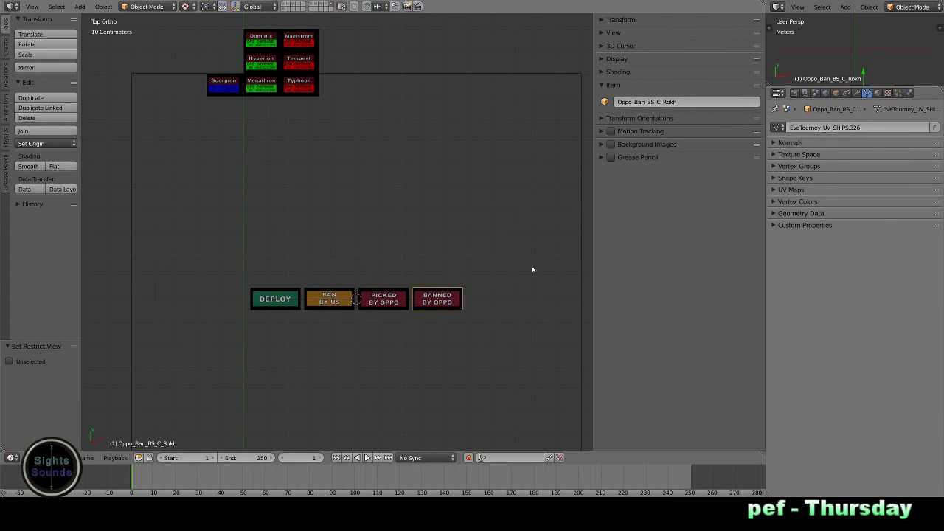
Step: Move the Rokh button set 5 m along X with gx5 and duplicate it
right_click(581, 286)
type("gx")
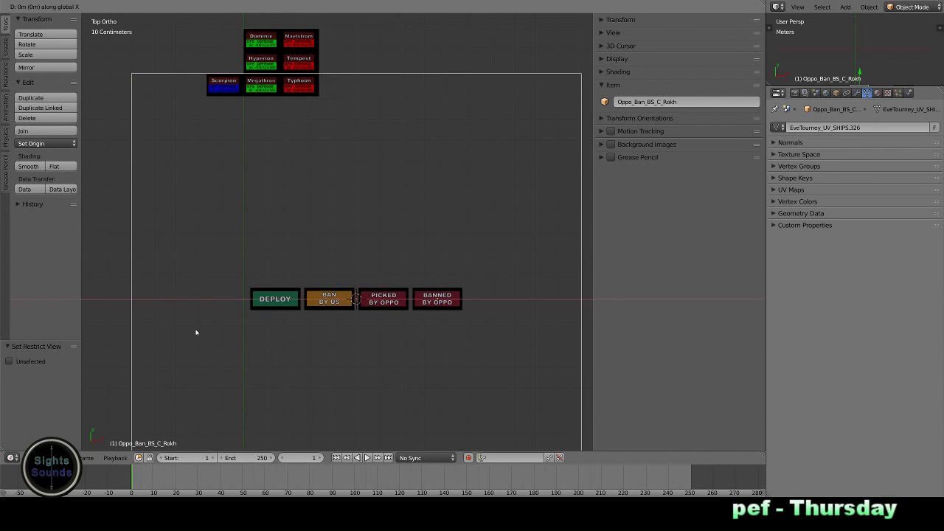
type("5")
key("Return")
key("shift+d")
key("Escape")
Step: Move the new copy back by -5 m, hide the Scorpion tile, and rename the copy's frame and buttons for the Scorp
type("gx-5")
key("Return")
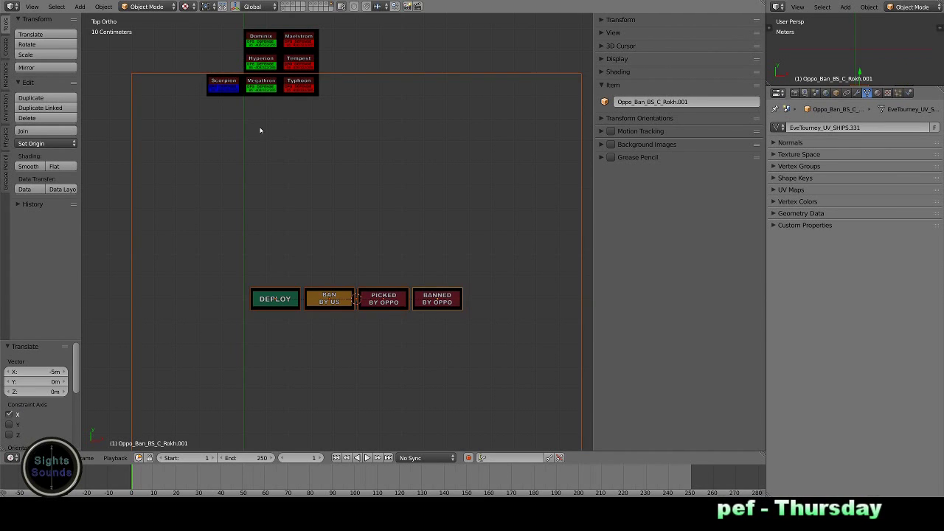
key("h")
right_click(582, 109)
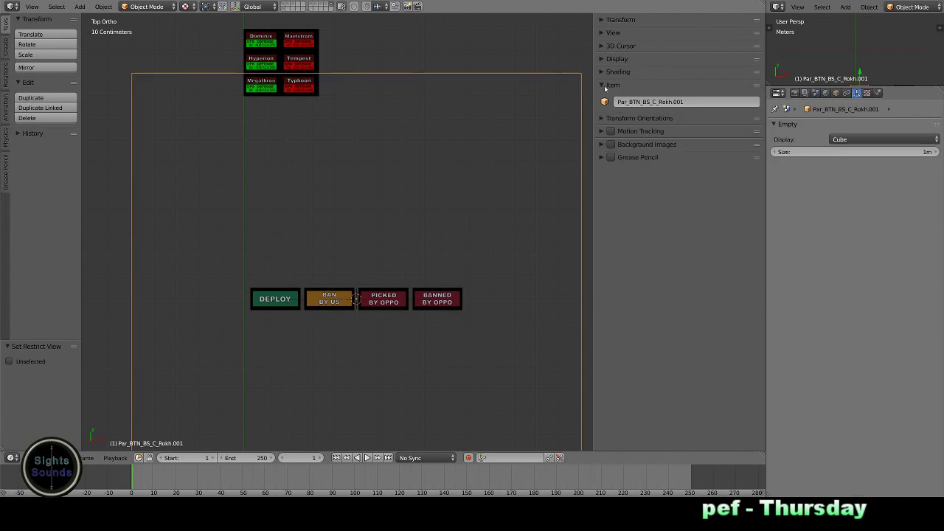
left_click(709, 101)
right_click(295, 299)
left_click(641, 101)
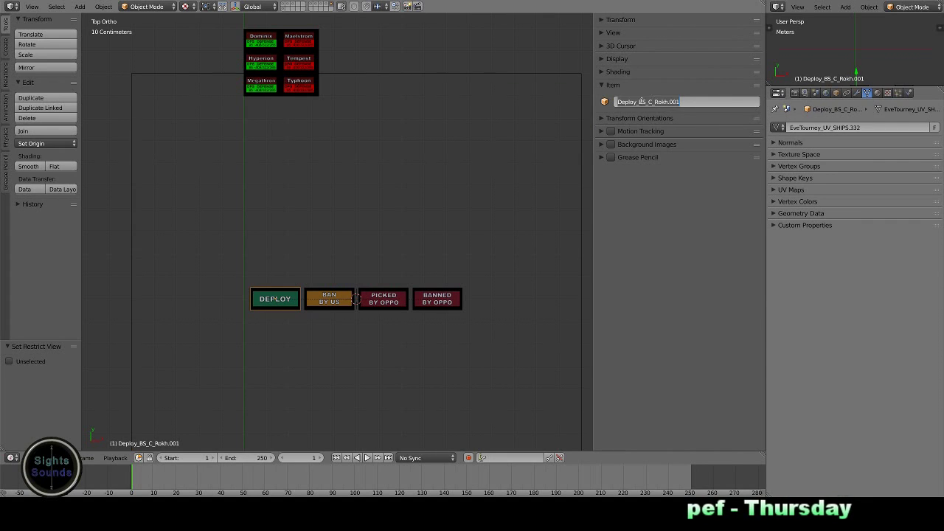
right_click(329, 299)
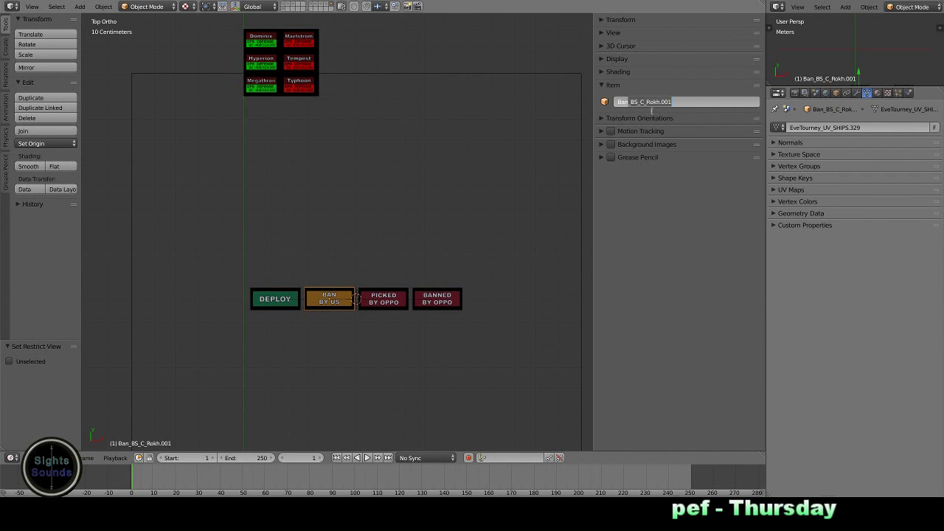
right_click(438, 299)
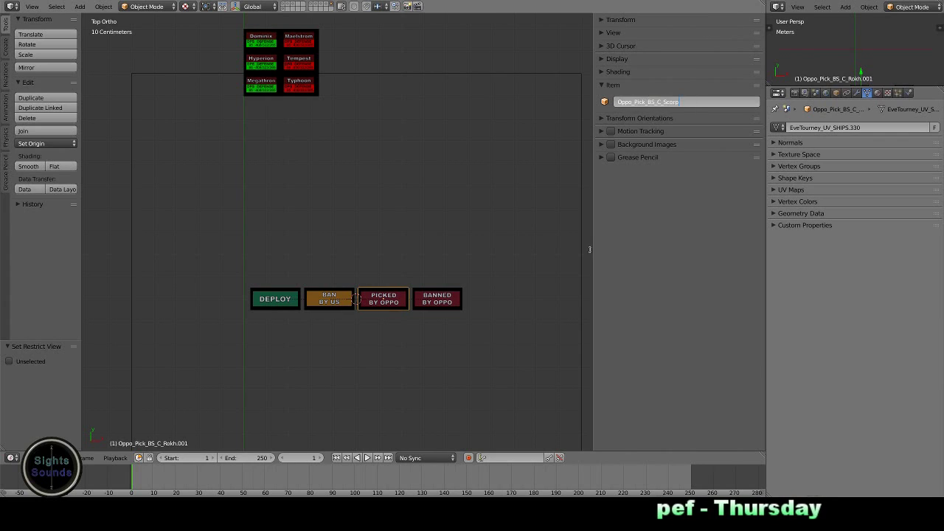
Step: Box-select the Scorp button set, push it 5 m along X, and bring a copy back at -5 m
key("b")
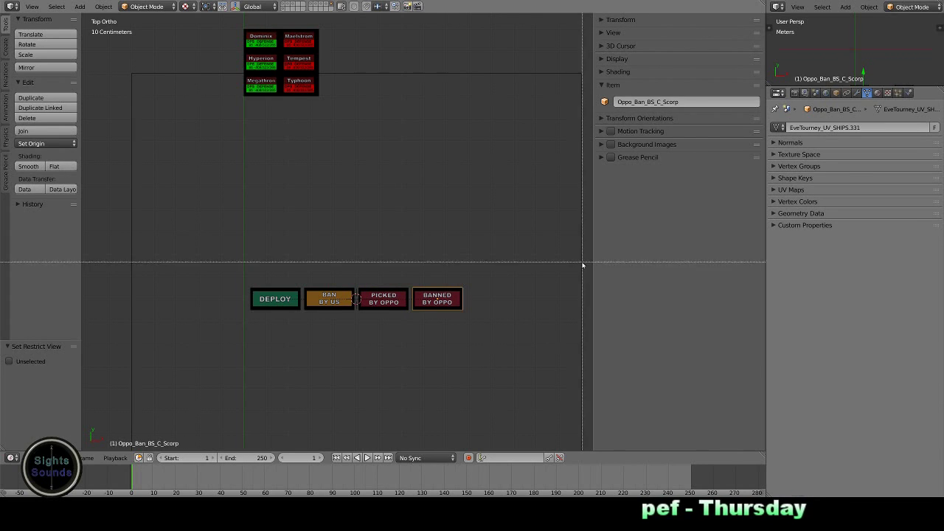
left_click_drag(583, 263, 228, 352)
key("g")
key("x")
key("5")
key("Return")
key("g")
key("x")
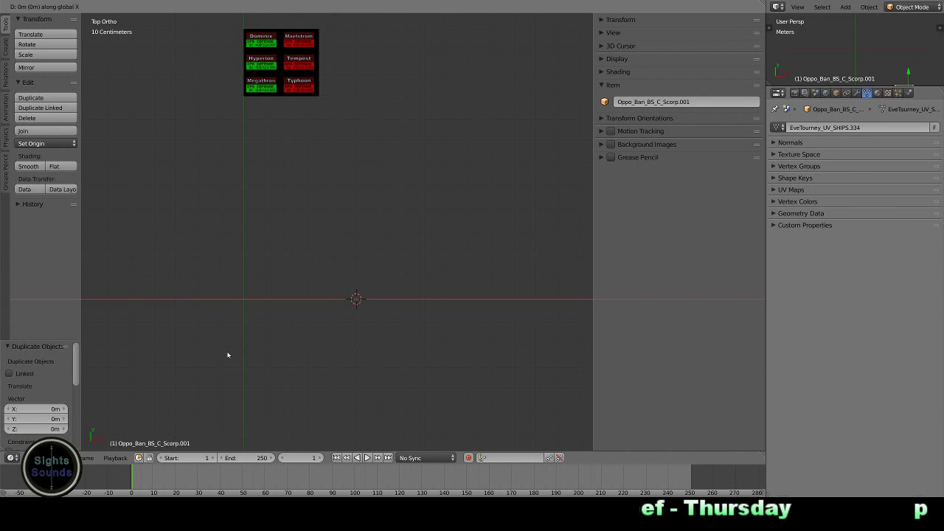
key("minus")
key("5")
key("Return")
Step: Hide the Dominix tile and rename the new set's frame and buttons for the Dominix
right_click(261, 39)
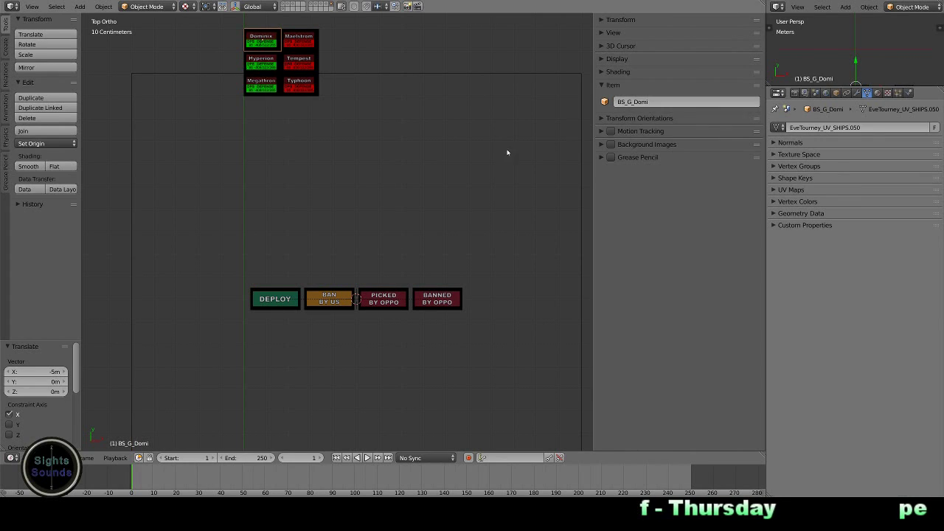
key("h")
right_click(582, 134)
left_click(746, 101)
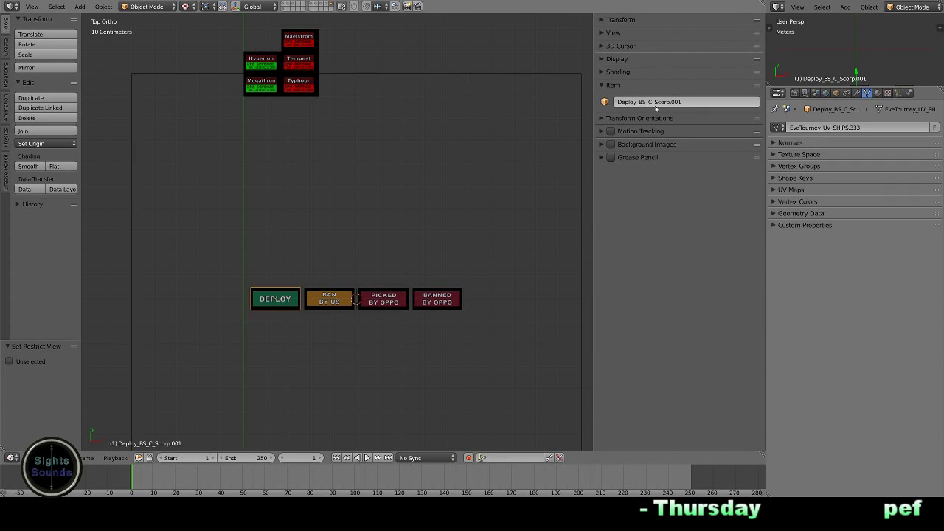
key("Escape")
right_click(331, 300)
left_click(621, 103)
type("Ban_BS_C_Dom")
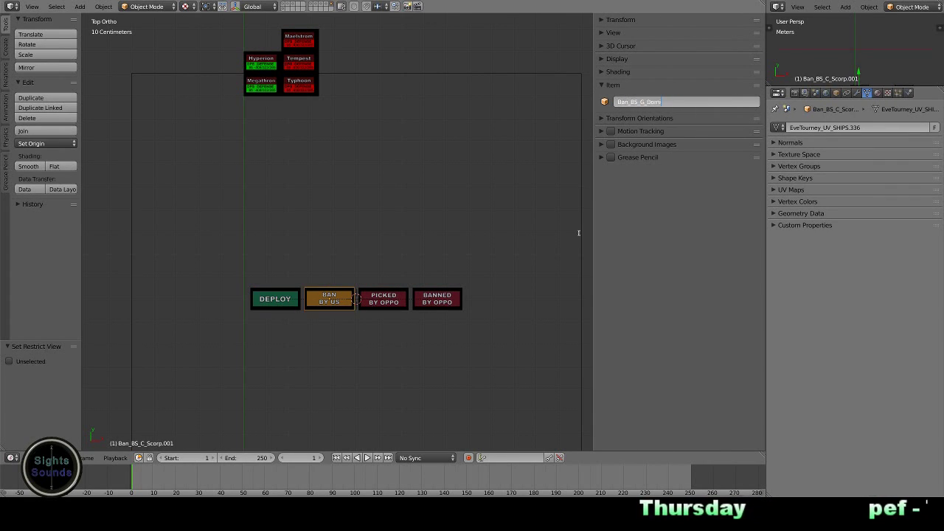
right_click(383, 298)
left_click(649, 102)
right_click(437, 295)
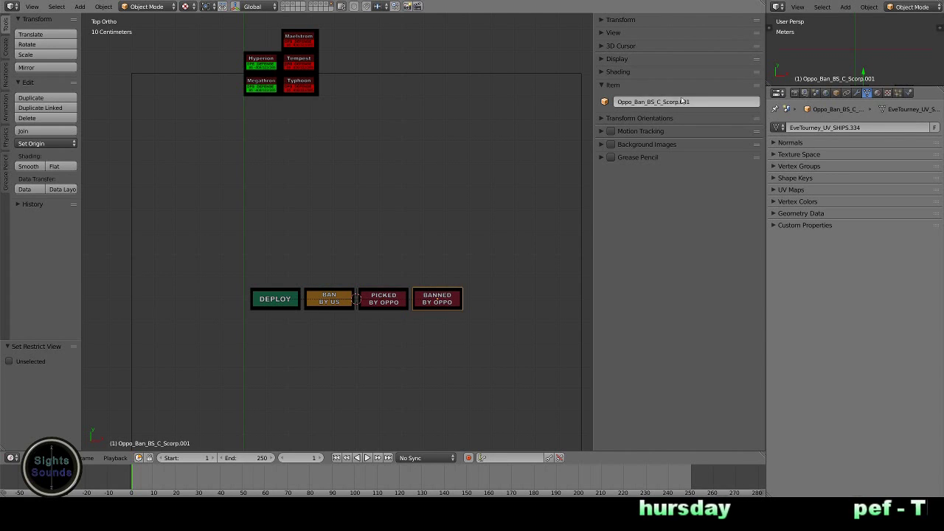
left_click(663, 102)
Step: Duplicate the Dominix button set, offset -5 m along X
right_click(272, 337)
key("shift+d")
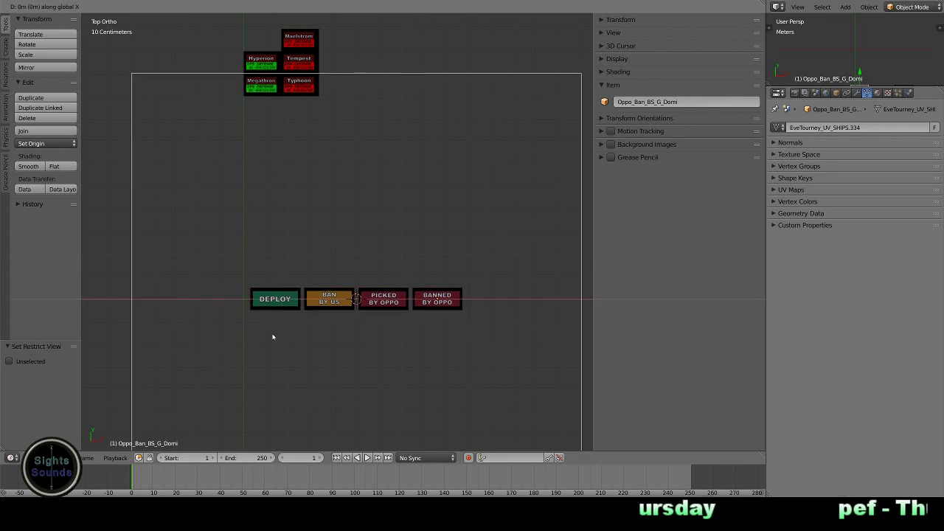
type("x-5")
key("Return")
Step: Hide the Hyperion tile and rename the new set's frame and four buttons for the Hyperion
right_click(261, 62)
left_click(637, 103)
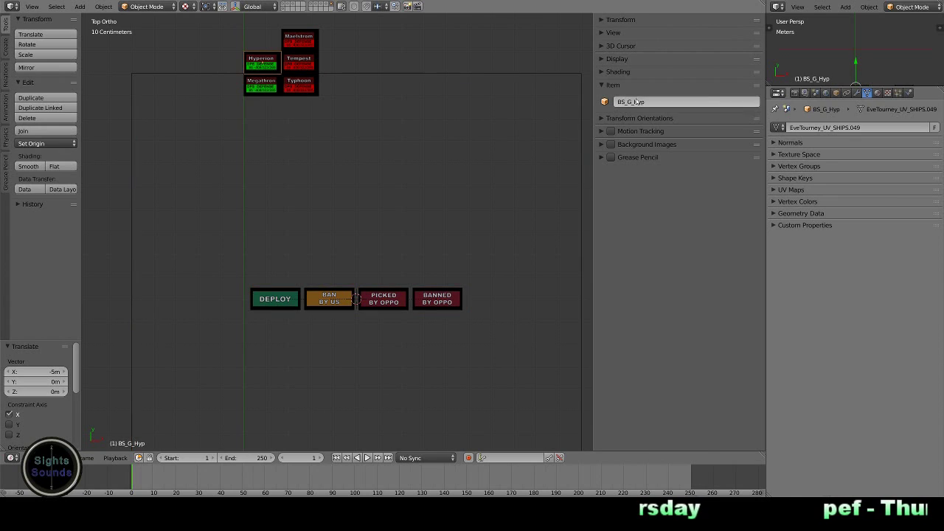
key("h")
right_click(373, 82)
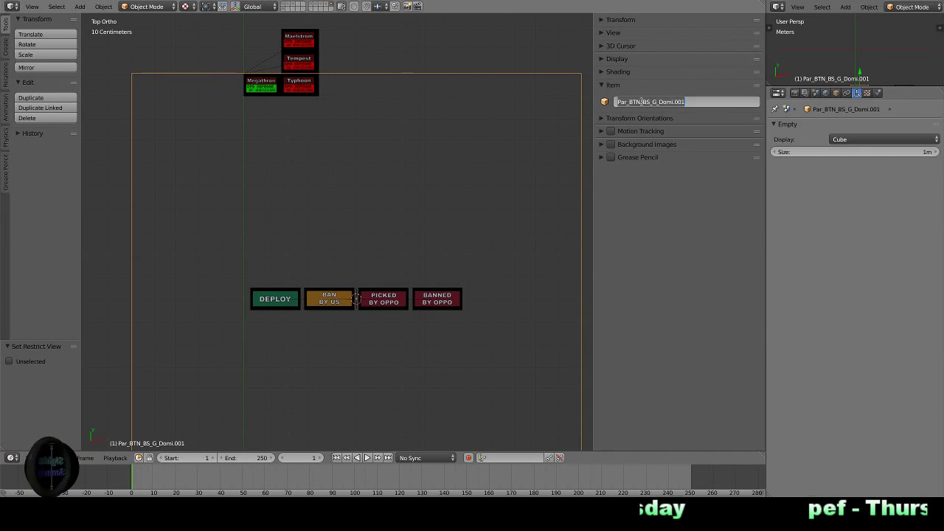
right_click(294, 299)
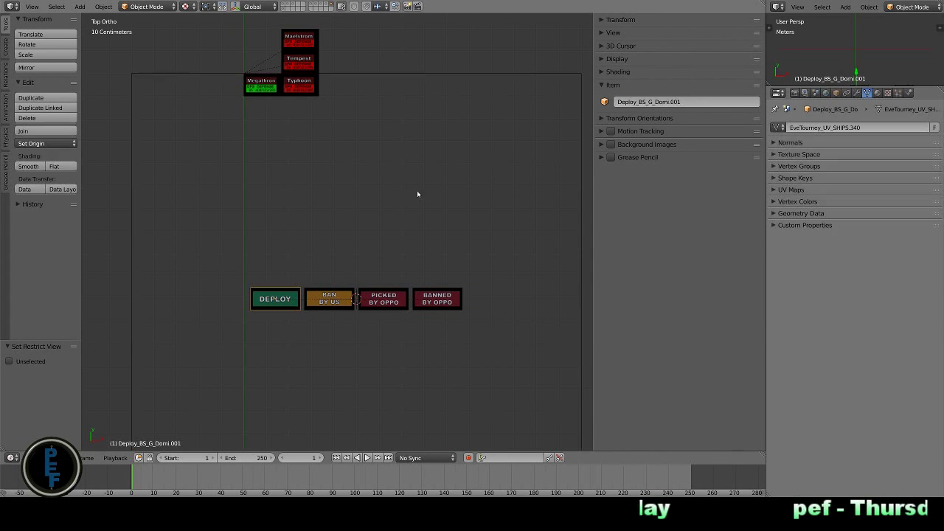
right_click(329, 298)
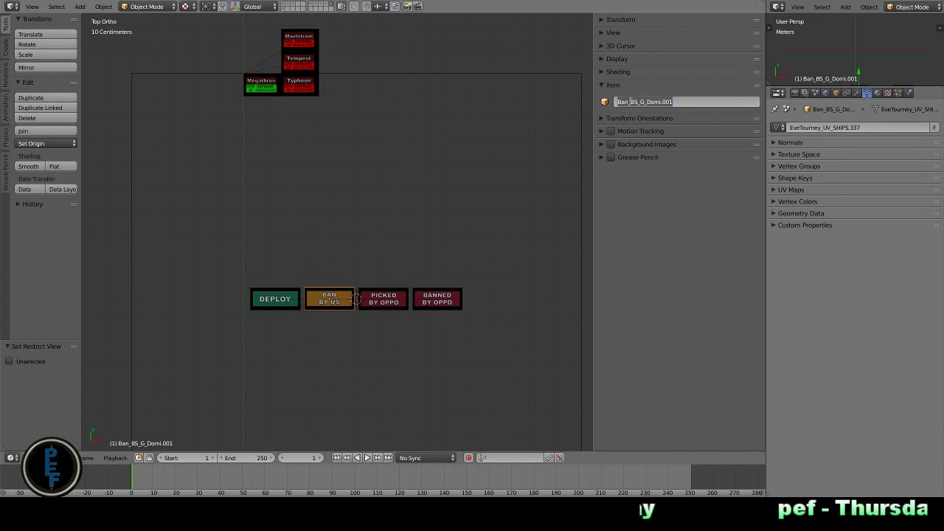
right_click(384, 299)
left_click(649, 101)
type("Oppo_Pick_BS_G_Hyp")
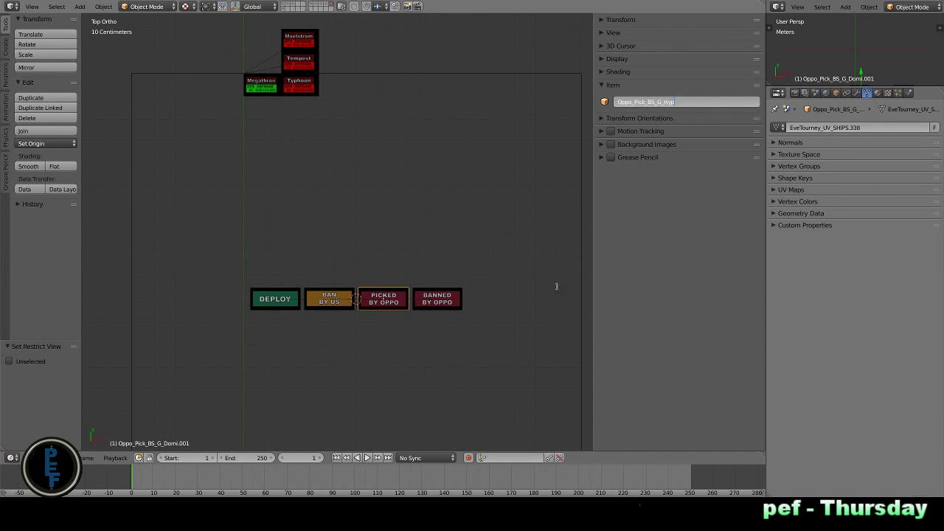
right_click(447, 299)
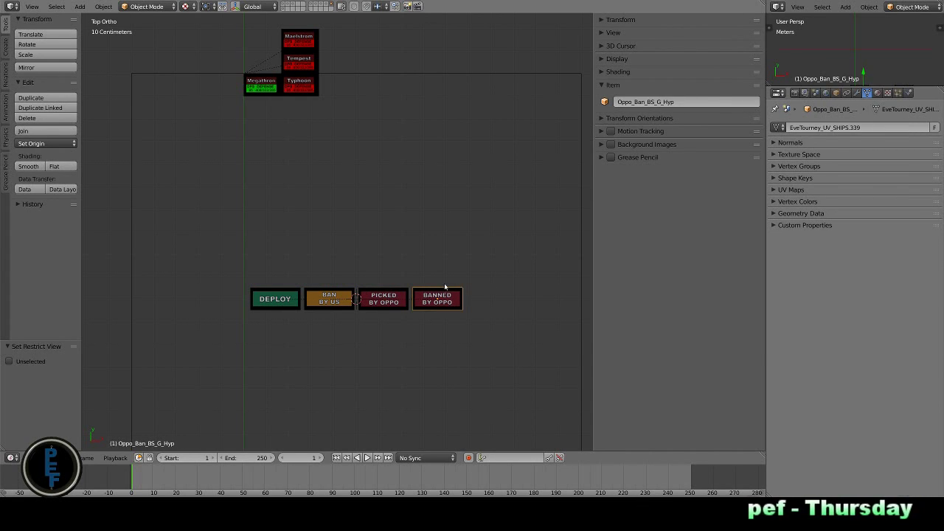
Step: Duplicate the Hyperion button set 5 m to the left (x-5)
right_click(257, 92)
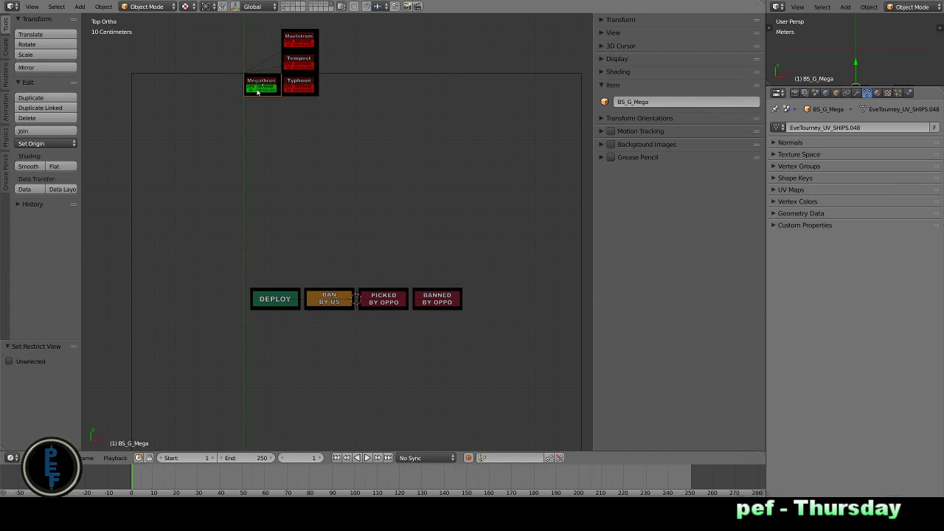
right_click(574, 292)
key("shift+d")
type("x-5")
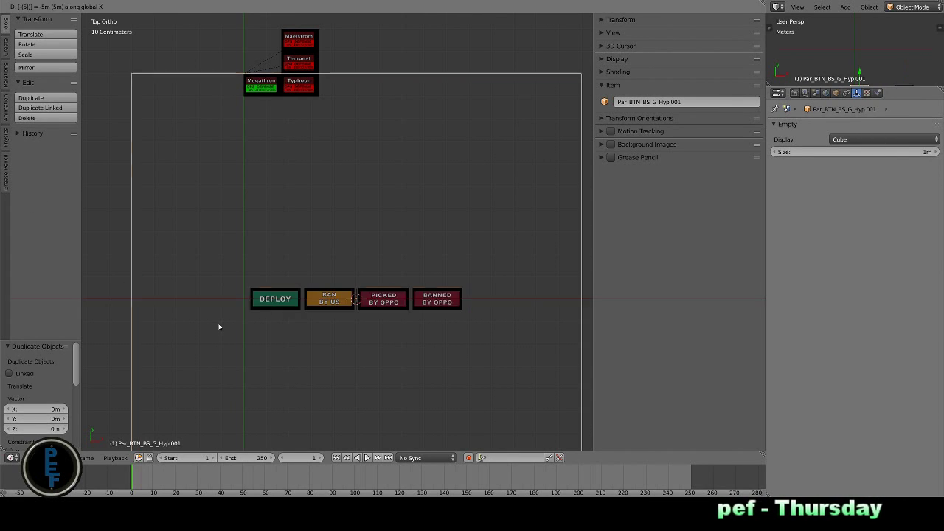
key("Return")
Step: Hide the Megathron tile and rename the copy's frame and buttons to BS_G_Mega names
right_click(269, 92)
key("h")
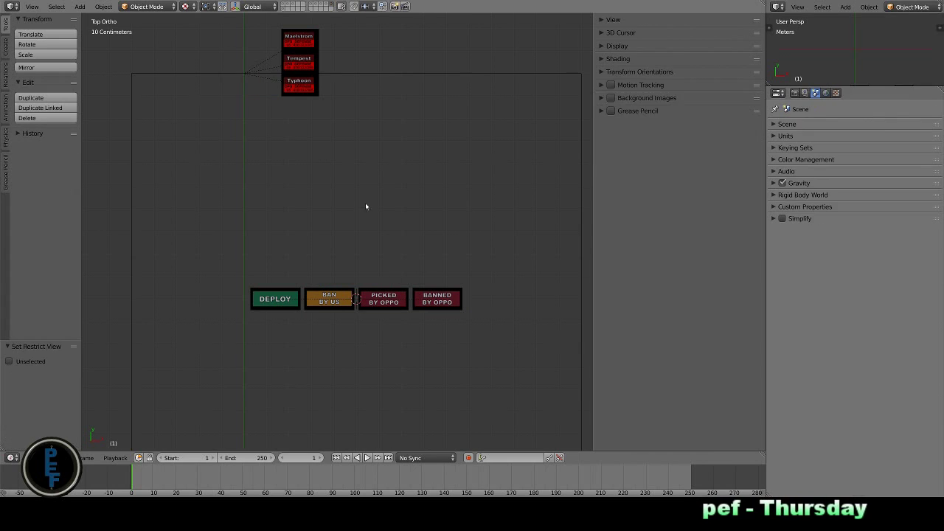
right_click(581, 155)
double_click(736, 106)
right_click(406, 263)
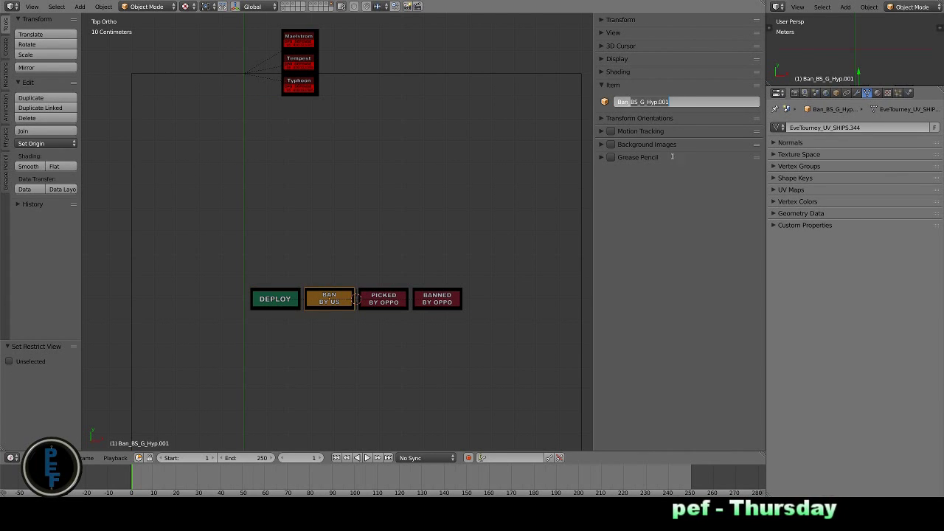
right_click(374, 302)
double_click(649, 101)
right_click(437, 299)
double_click(652, 102)
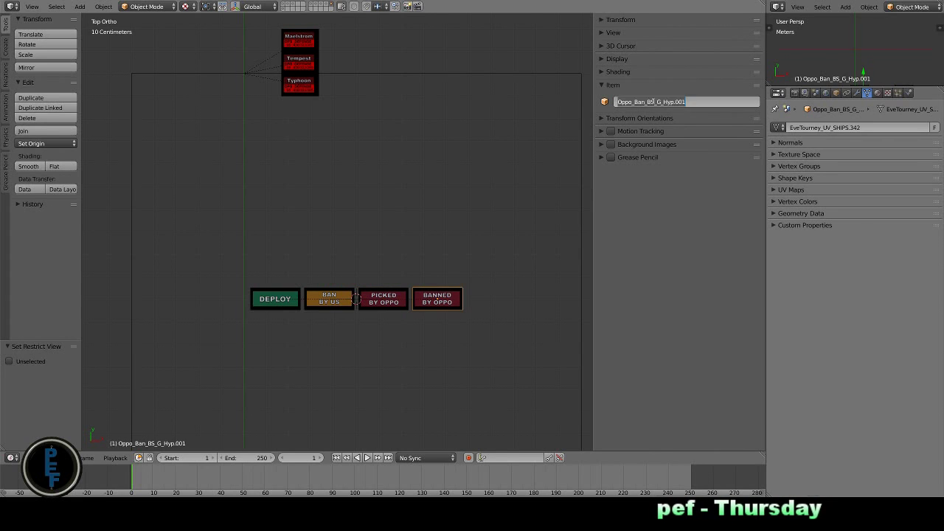
key("BackSpace")
key("BackSpace")
key("BackSpace")
type("Mega")
key("Return")
Step: Push the Megathron button set 5 m along X and bring a copy back at -5 m
left_click_drag(583, 290, 236, 333)
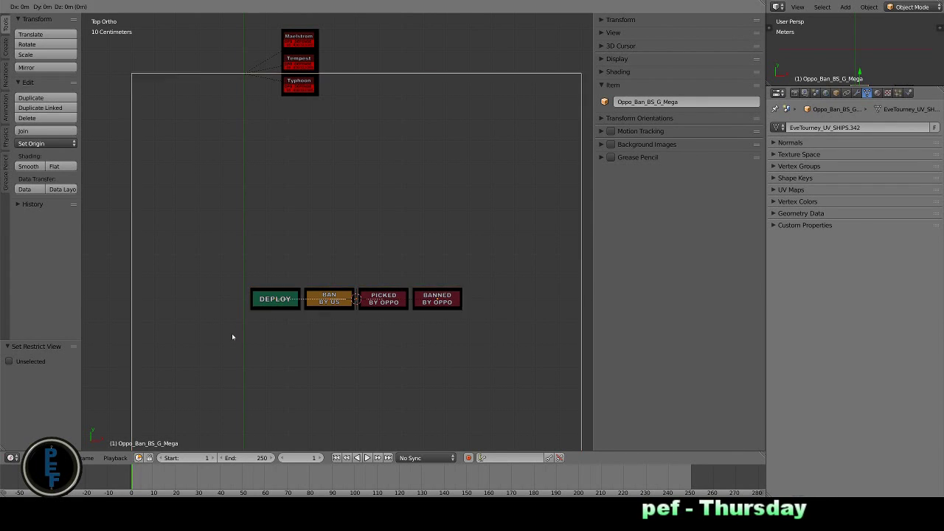
key("g")
key("x")
key("5")
key("Return")
key("g")
key("x")
key("minus")
key("5")
key("Return")
Step: Hide the Maelstrom tile and rename the Maelstrom buttons, ending with Oppo_Ban_BS_M_Mael
right_click(299, 41)
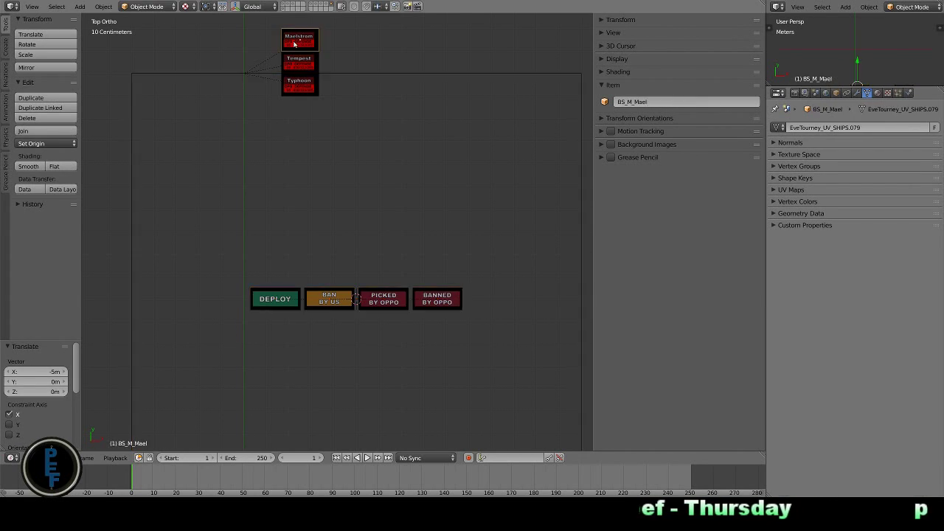
key("h")
right_click(424, 73)
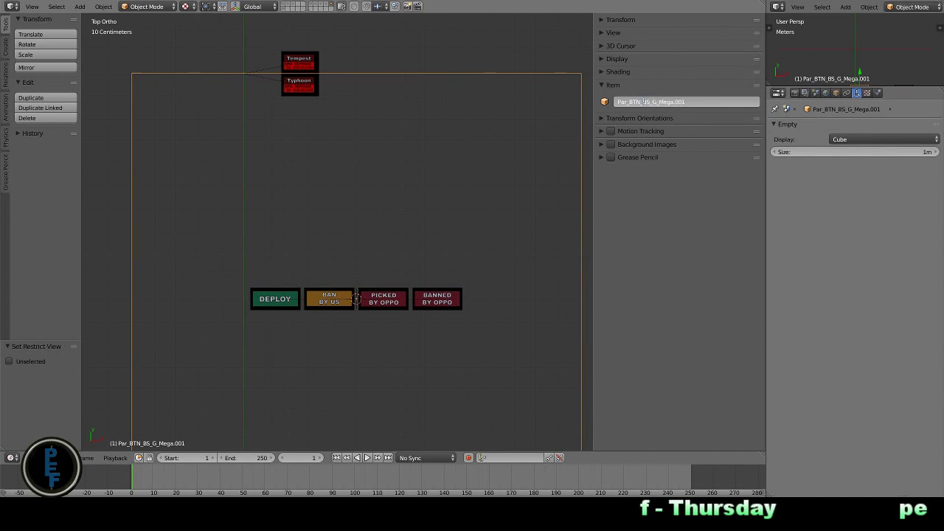
right_click(288, 302)
double_click(728, 104)
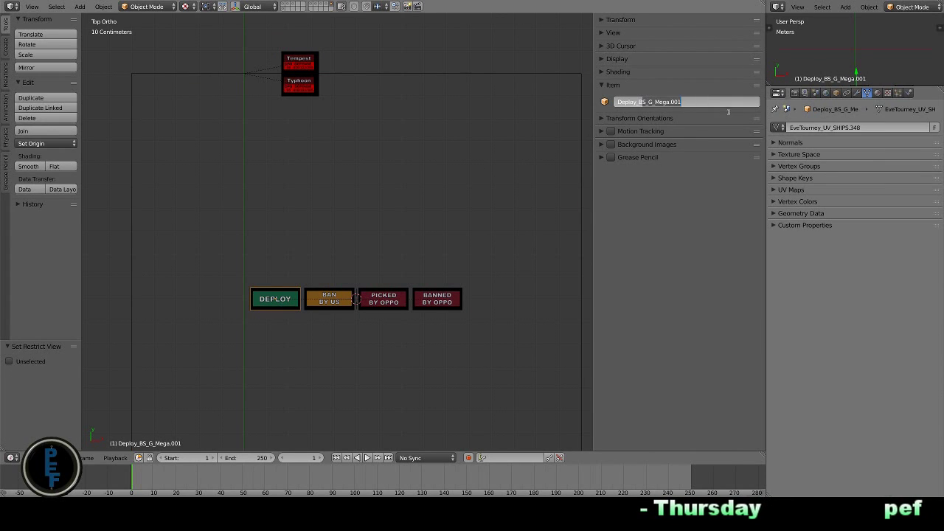
right_click(350, 288)
double_click(658, 103)
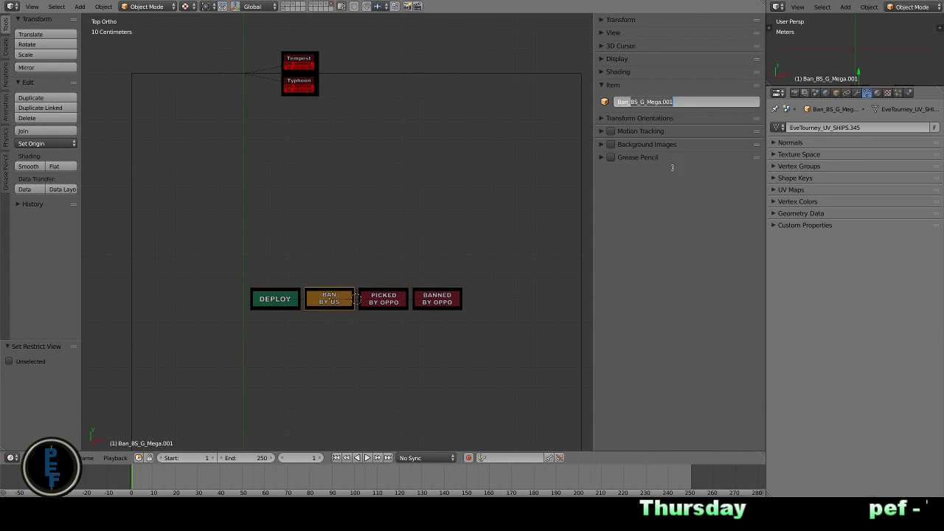
right_click(446, 299)
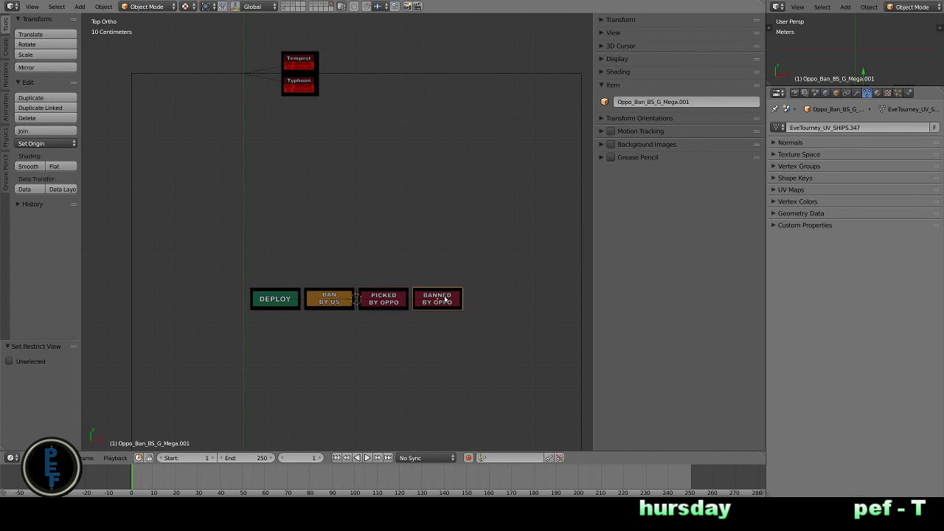
double_click(663, 102)
type("Oppo_Ban_BS_M_Mael")
key("Return")
Step: Duplicate the Maelstrom button set and frame, placing the copy 5 m along -X
left_click_drag(588, 260, 226, 365)
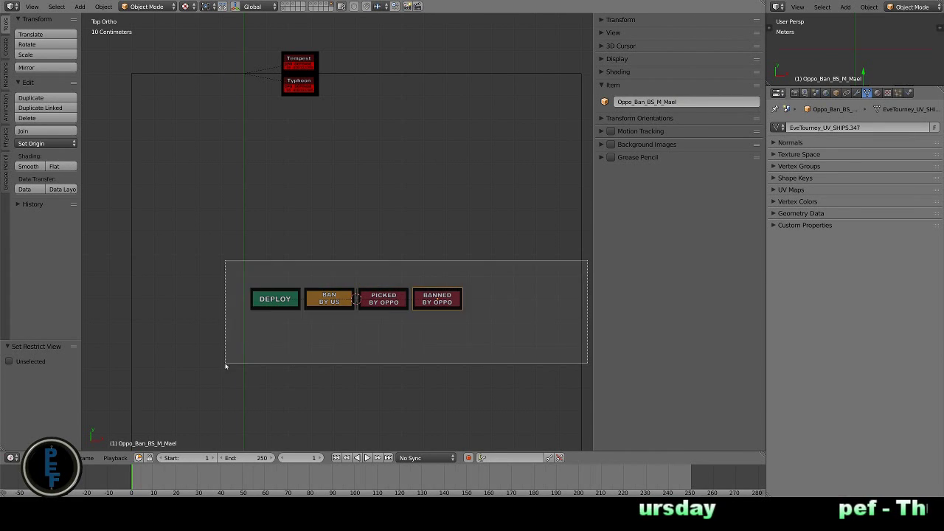
key("shift+d")
type("x-5")
key("Return")
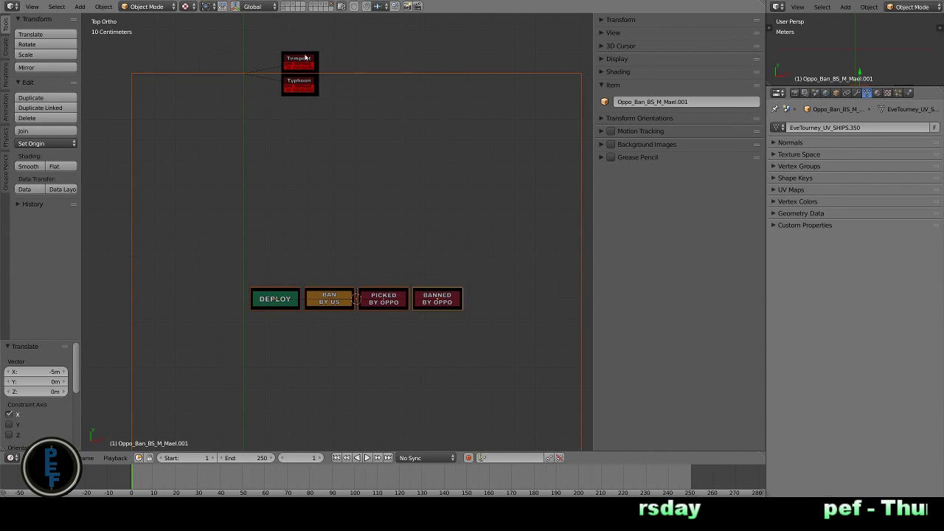
Step: Hide the Tempest tile and rename the copy's parent frame, Deploy and Picked tiles
right_click(305, 58)
key("h")
right_click(582, 86)
double_click(666, 102)
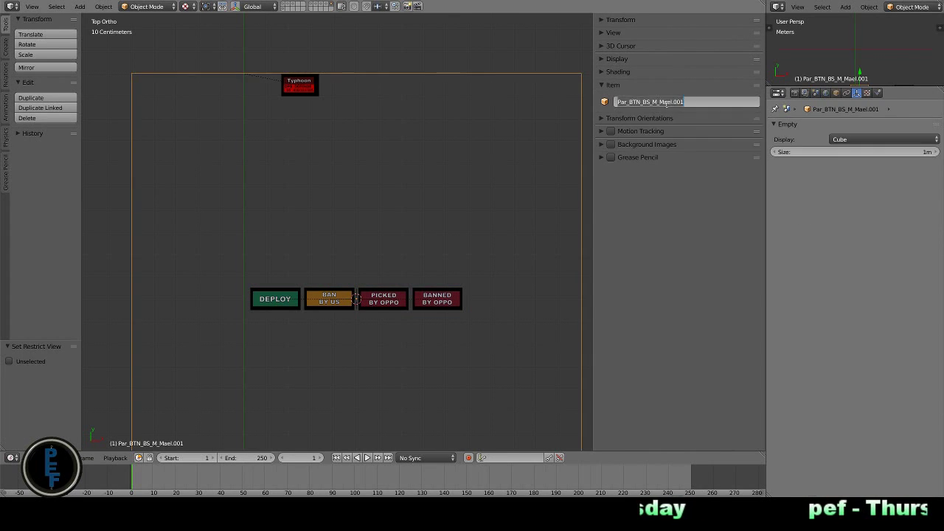
key("Return")
key("bracketright")
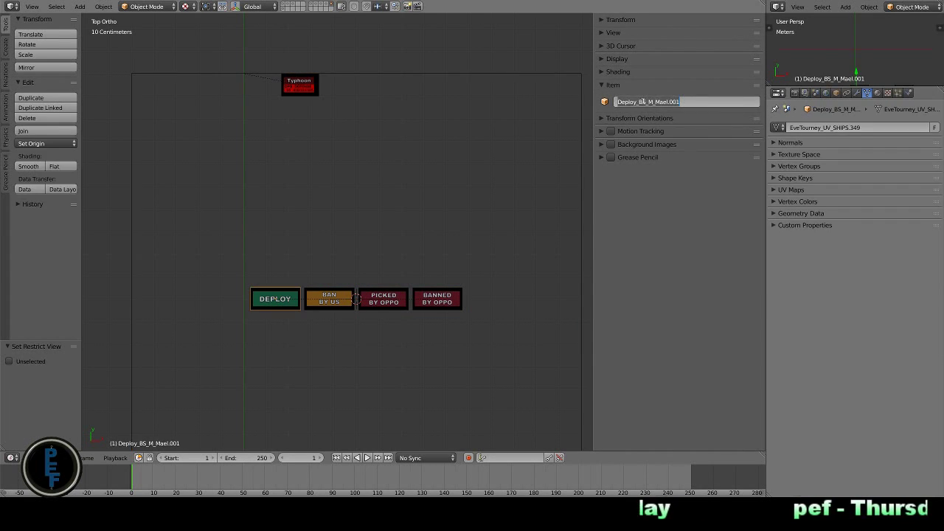
key("Escape")
right_click(393, 302)
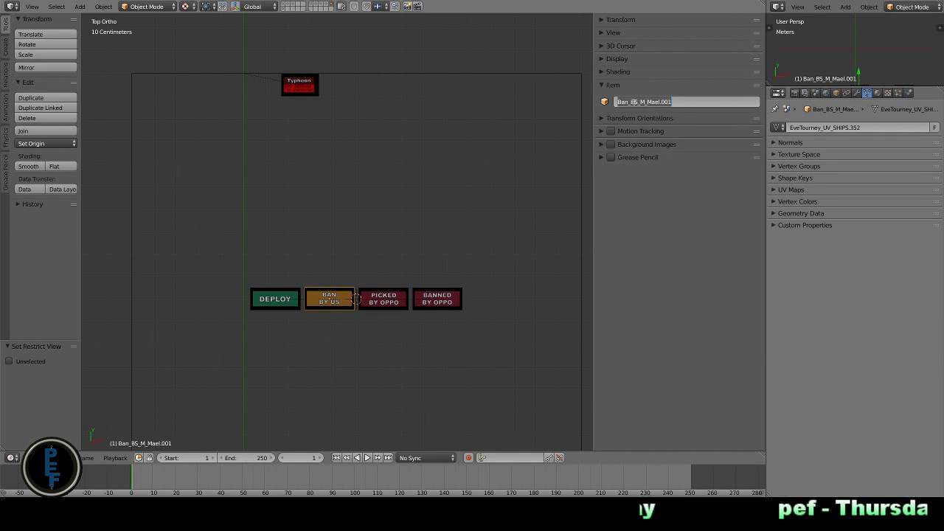
double_click(649, 102)
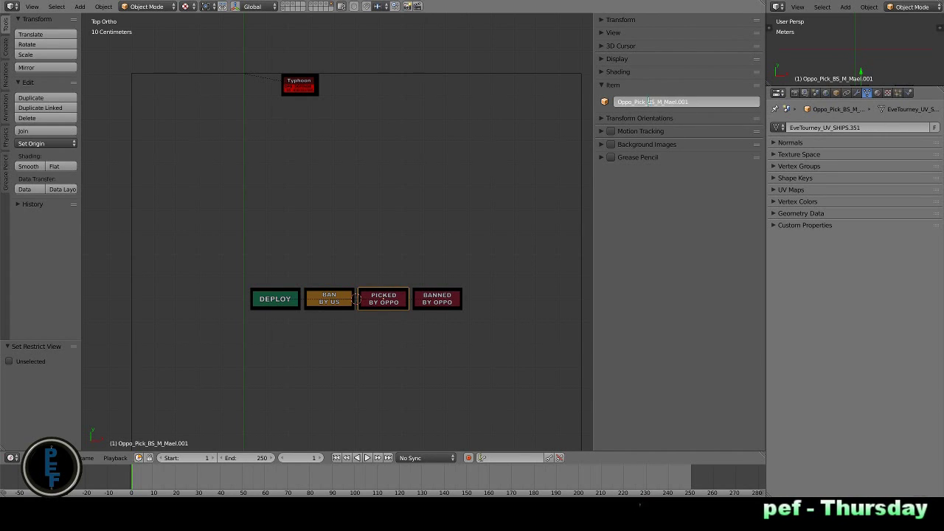
key("Return")
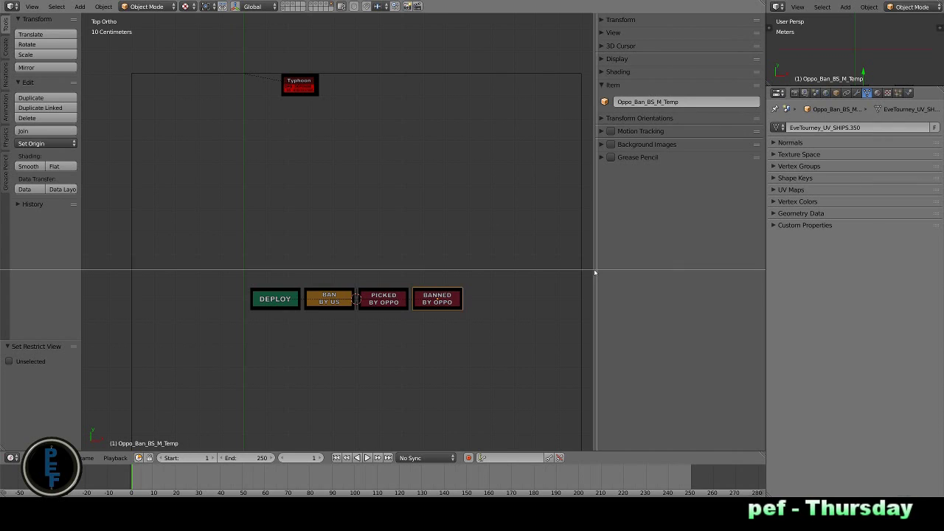
Step: Undo an accidental -5 X move and correct the Typhoon label name to BS_M_Typh
right_click(209, 325)
key("g")
key("x")
key("minus")
key("5")
key("Return")
key("ctrl+z")
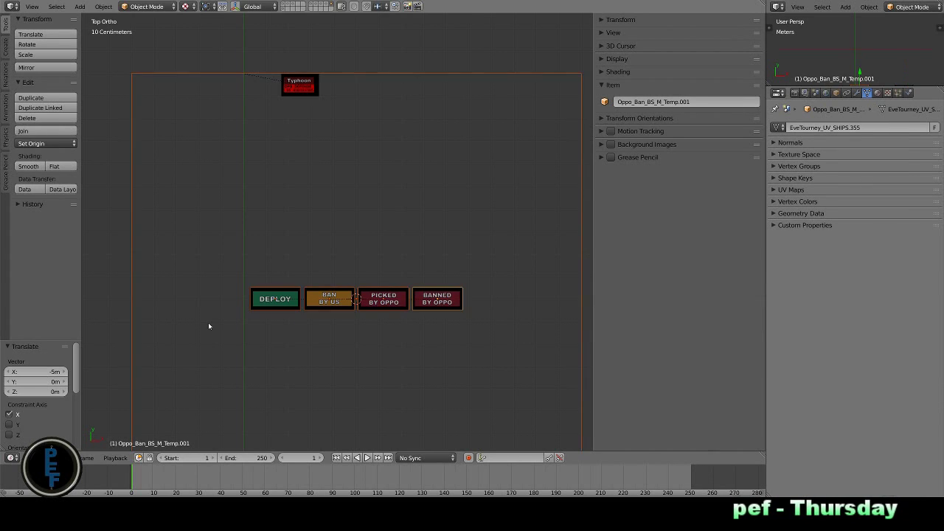
right_click(284, 94)
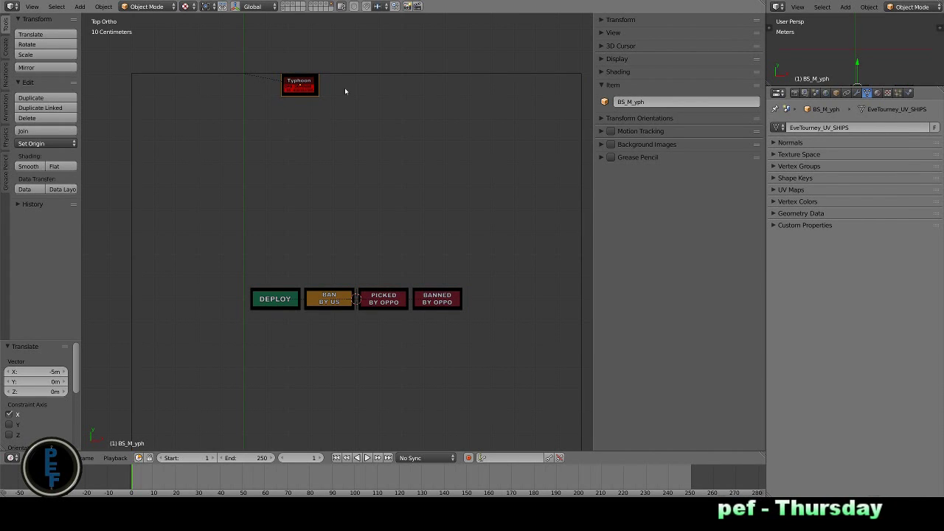
type("T")
key("Return")
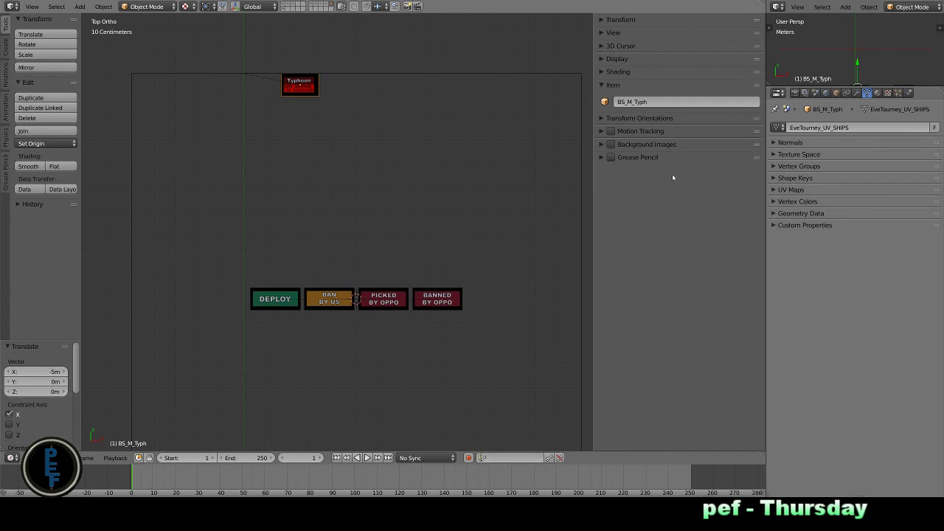
Step: Rename the copied set's parent and its DEPLOY button to Deploy_BS_M_Typh
right_click(451, 86)
double_click(649, 102)
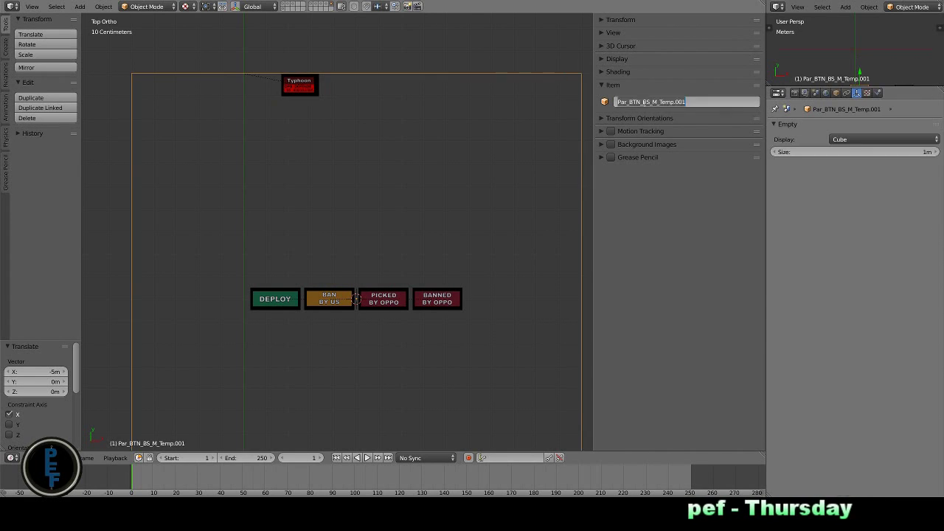
right_click(275, 298)
double_click(649, 101)
type("Deploy_BS_M_Typh")
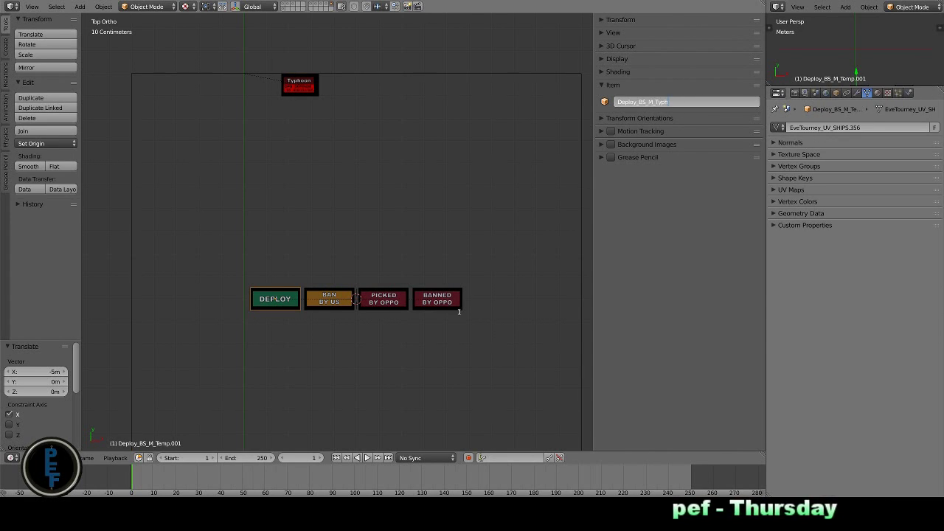
key("Return")
Step: Rename the PICKED BY OPPO button and the BANNED BY OPPO button to Oppo_Ban_BS_M_Typh
right_click(383, 298)
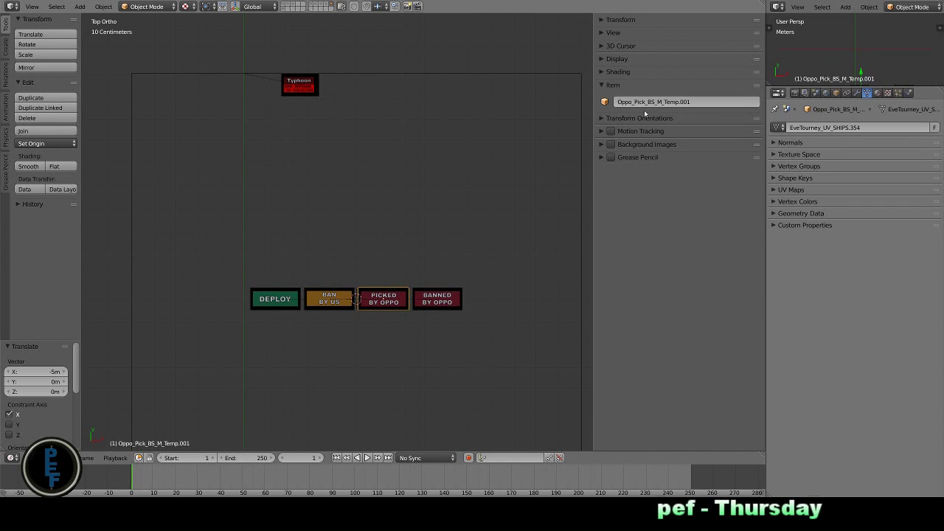
double_click(645, 103)
type("Oppo_Pick_B")
key("Return")
right_click(438, 298)
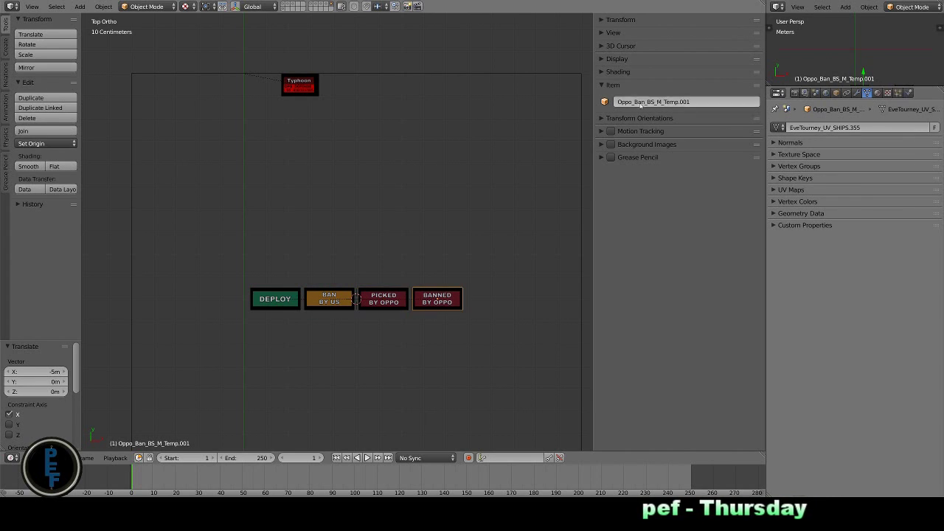
double_click(650, 102)
type("Oppo_Ban_BS_M_Typh")
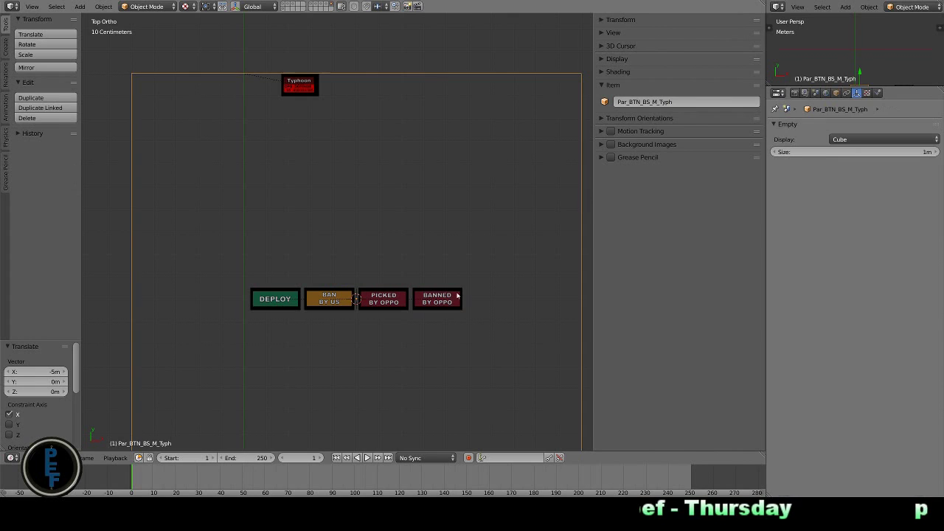
left_click(457, 295)
Step: Unhide everything and move the new Typhoon button set 5 m along -X, then frame it
scroll(497, 239, "down", 3)
key("alt+h")
scroll(385, 258, "down", 5)
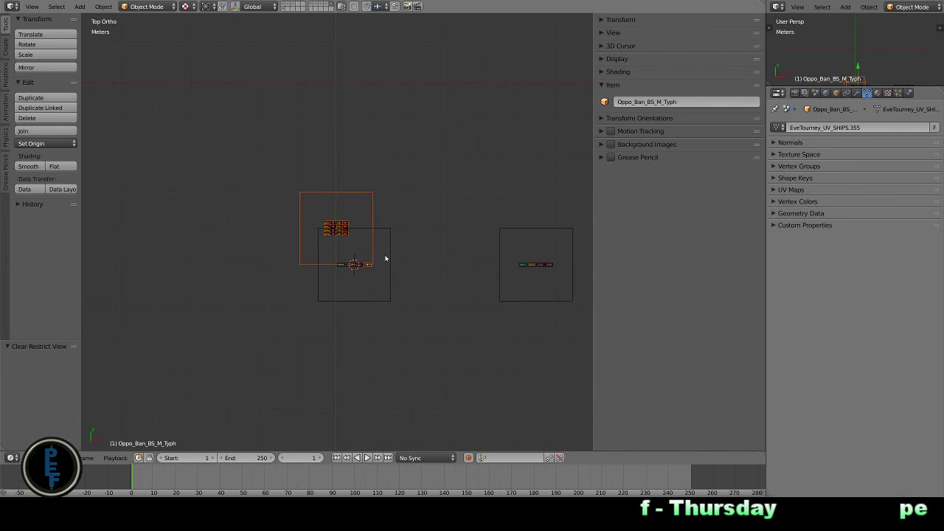
key("a")
right_click(525, 244)
type("gx-5")
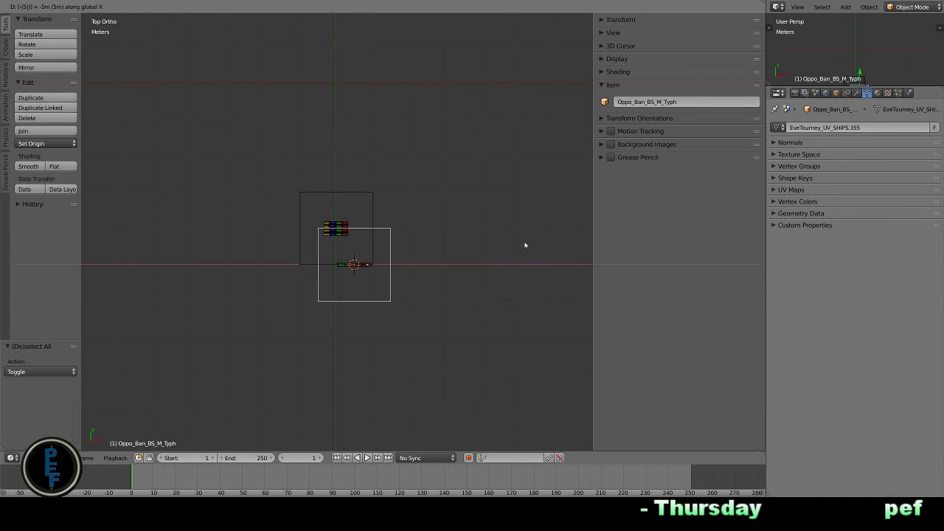
key("Return")
key("KP_Decimal")
Step: Check the BS_Par empty's location and switch the visible scene layer
right_click(460, 208)
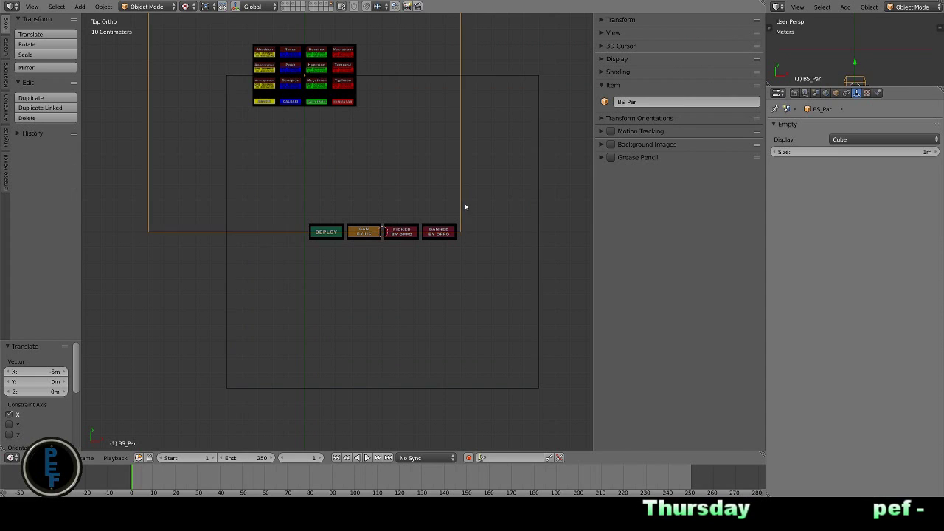
left_click(623, 21)
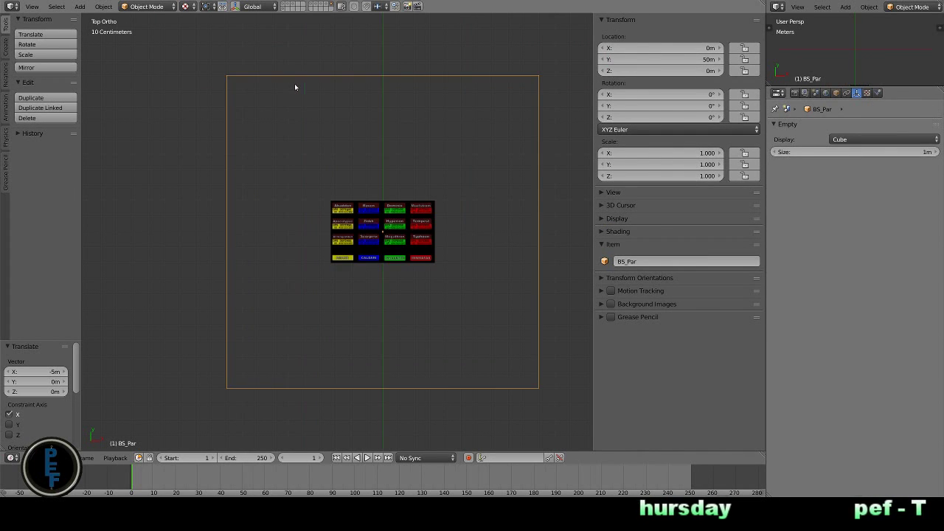
key("m")
key("1")
scroll(496, 273, "down", 8)
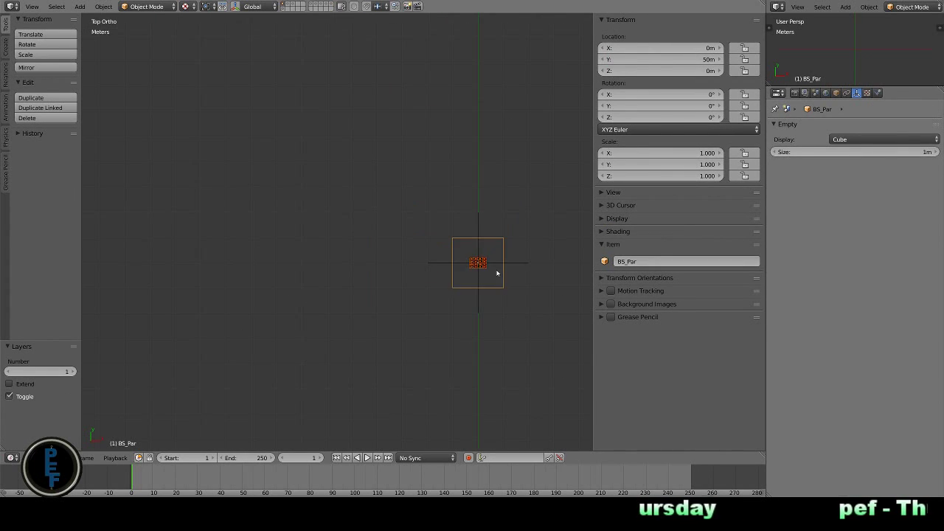
scroll(472, 221, "down", 10, "shift")
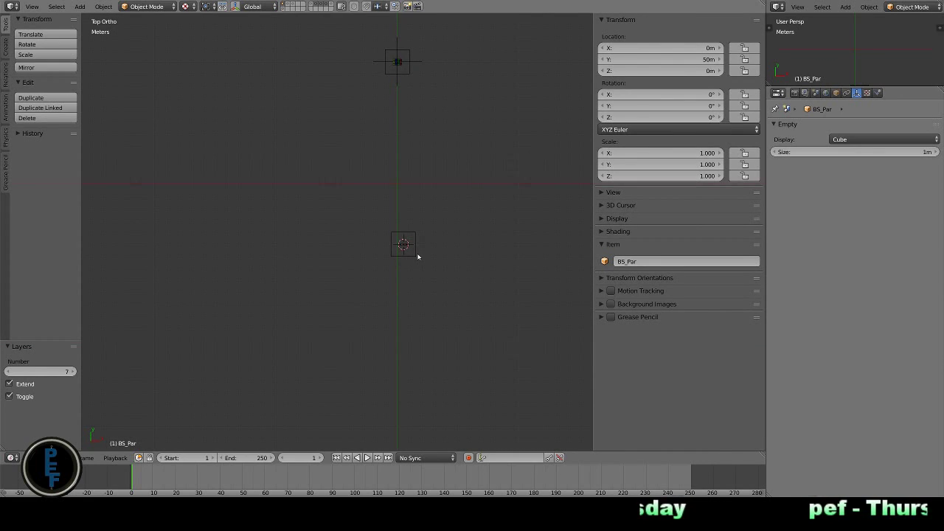
scroll(391, 264, "up", 6)
scroll(362, 270, "up", 7)
Step: Select the Talos button set's parent, centre it, and look through the overlay camera
right_click(338, 225)
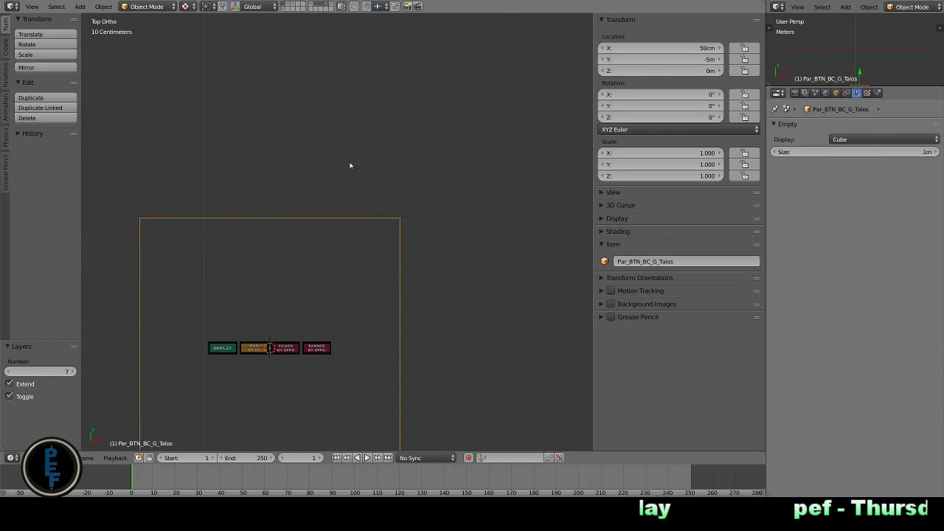
middle_click_drag(350, 165, 432, 216, "shift")
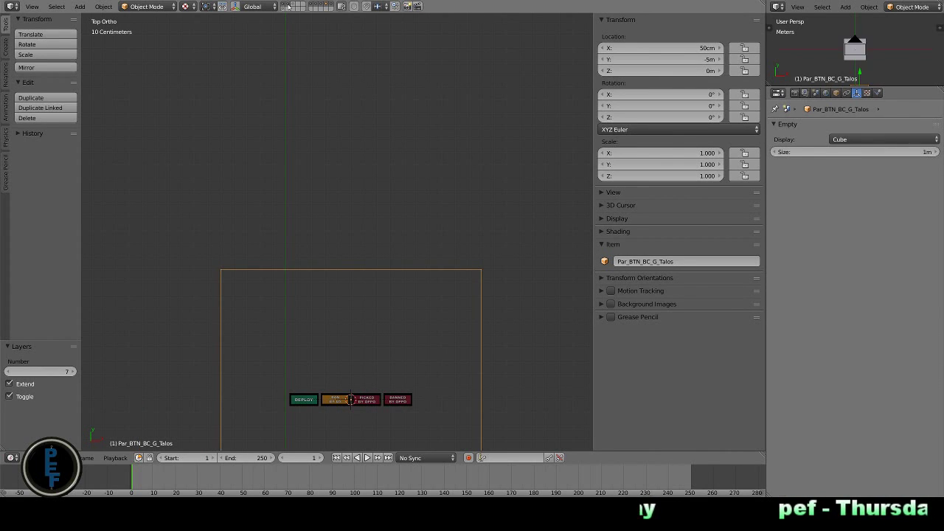
scroll(315, 52, "down", 3)
key("KP_0")
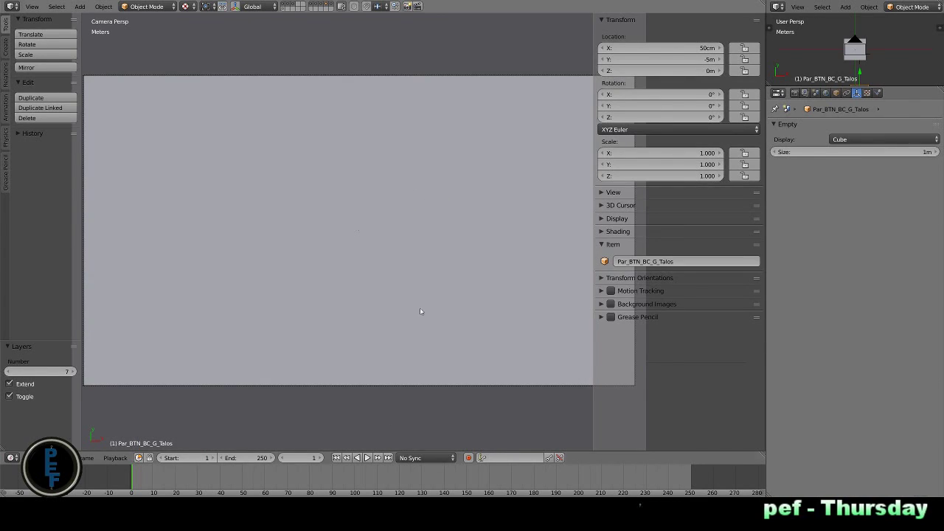
Step: Hide the large grey plane and show the button layer 11 with the N panel closed
right_click(424, 228)
key("h")
key("alt+h")
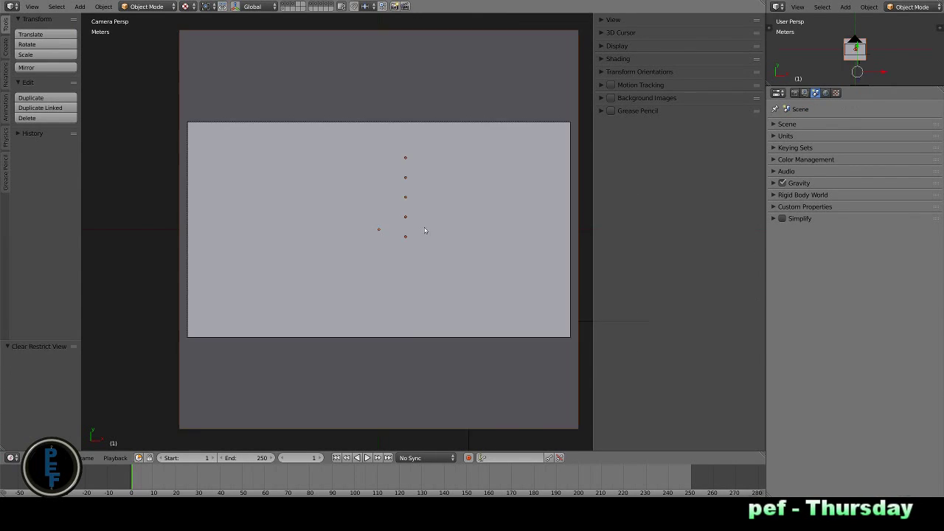
right_click(457, 209)
key("h")
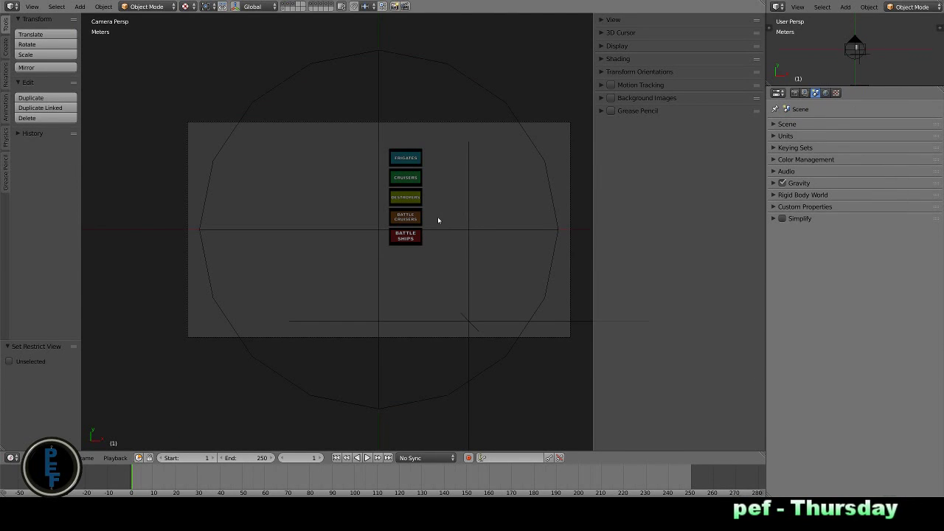
key("shift+alt+1")
key("shift+alt+1")
key("n")
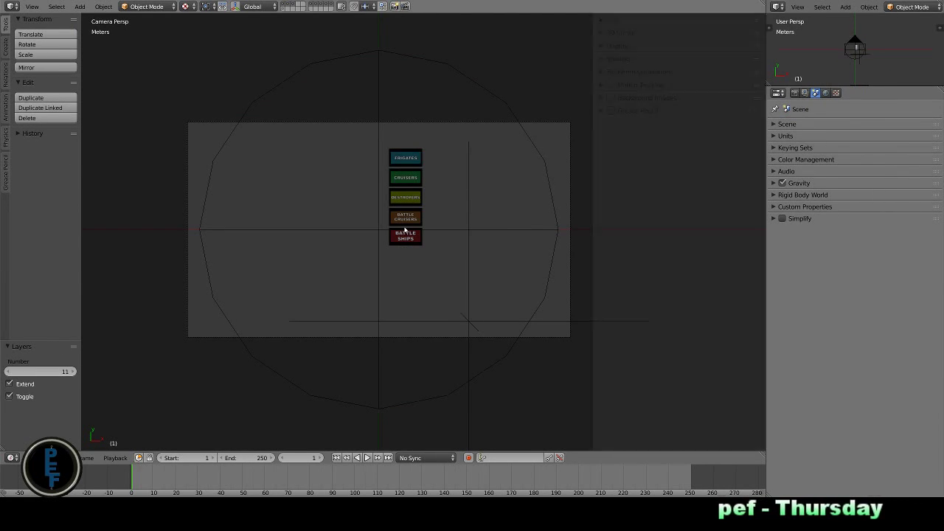
scroll(413, 207, "up", 3)
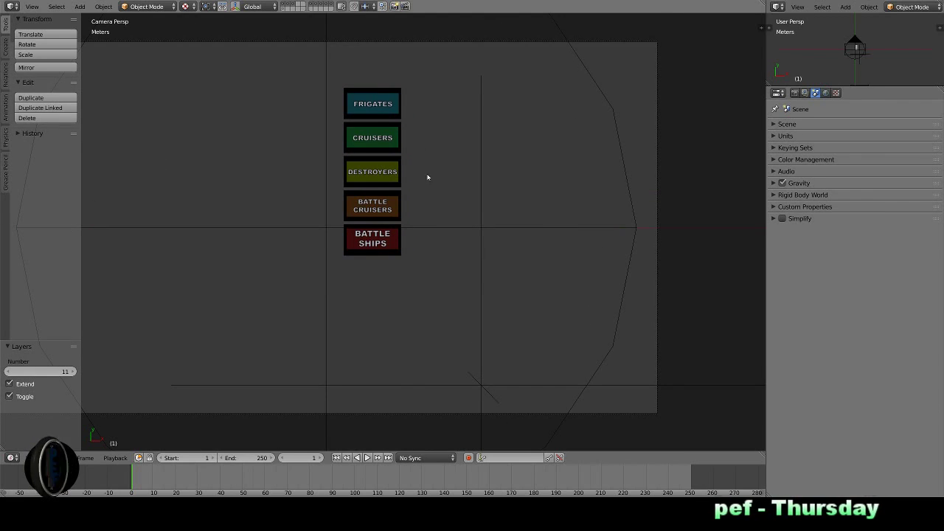
Step: Snap the 3D cursor to the Loc_BTN_Pick locator in top view
right_click(485, 382)
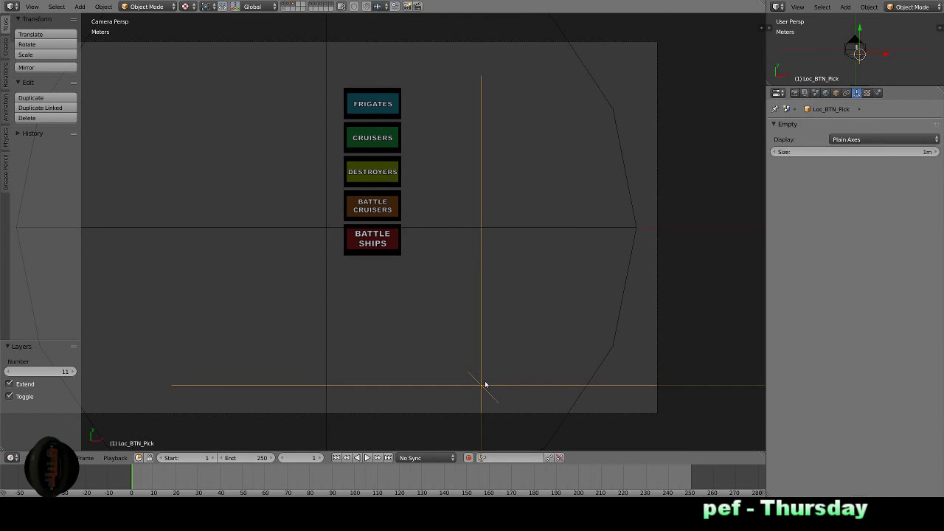
key("KP_7")
scroll(456, 292, "up", 2)
right_click(449, 293)
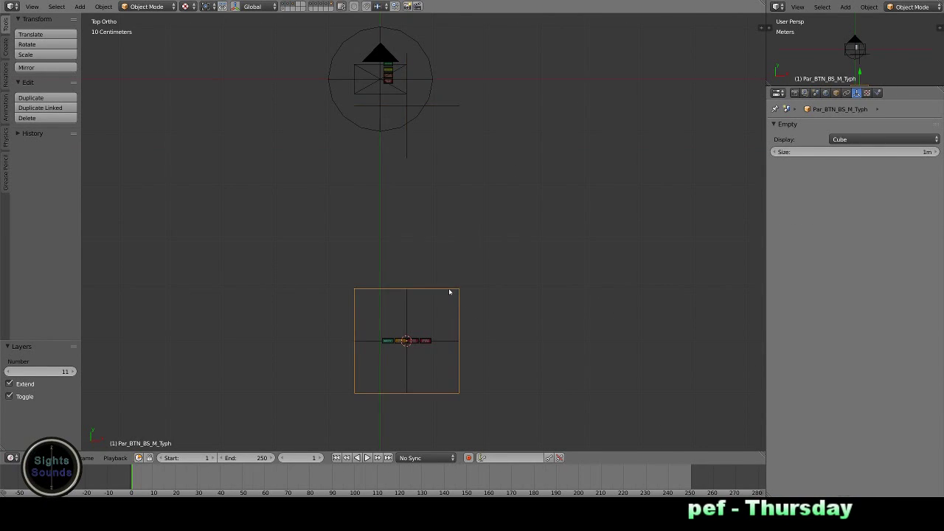
right_click(445, 113)
key("shift+s")
left_click(442, 112)
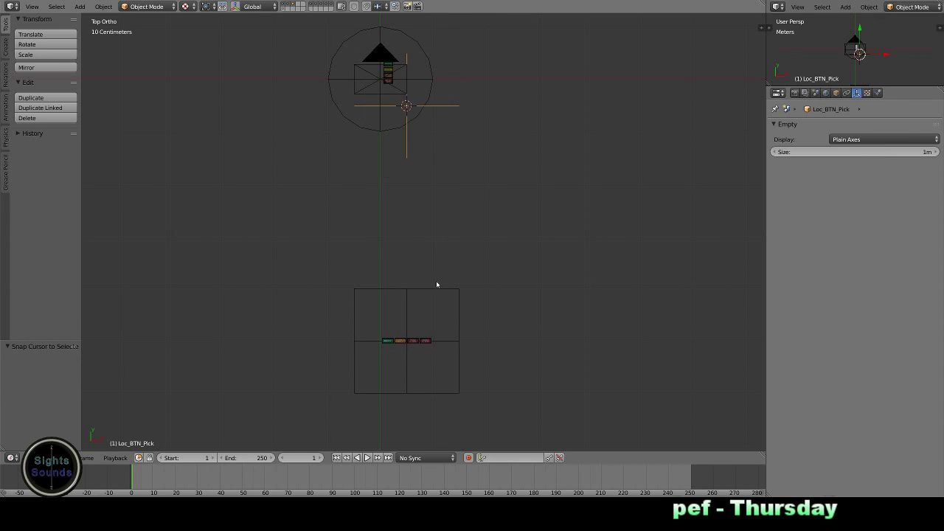
Step: Snap Par_BTN_BS_M_Typh to the cursor and check it in camera view
right_click(436, 284)
key("shift+s")
left_click(441, 262)
key("KP_0")
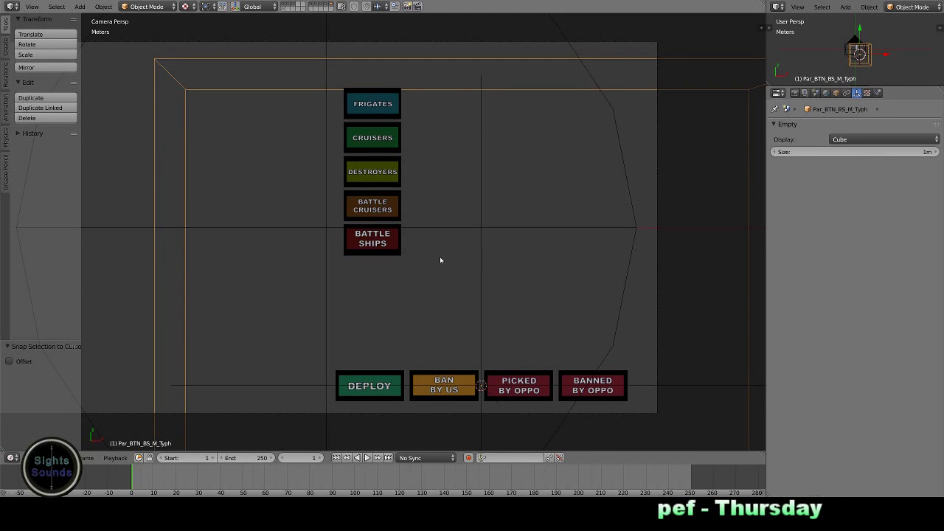